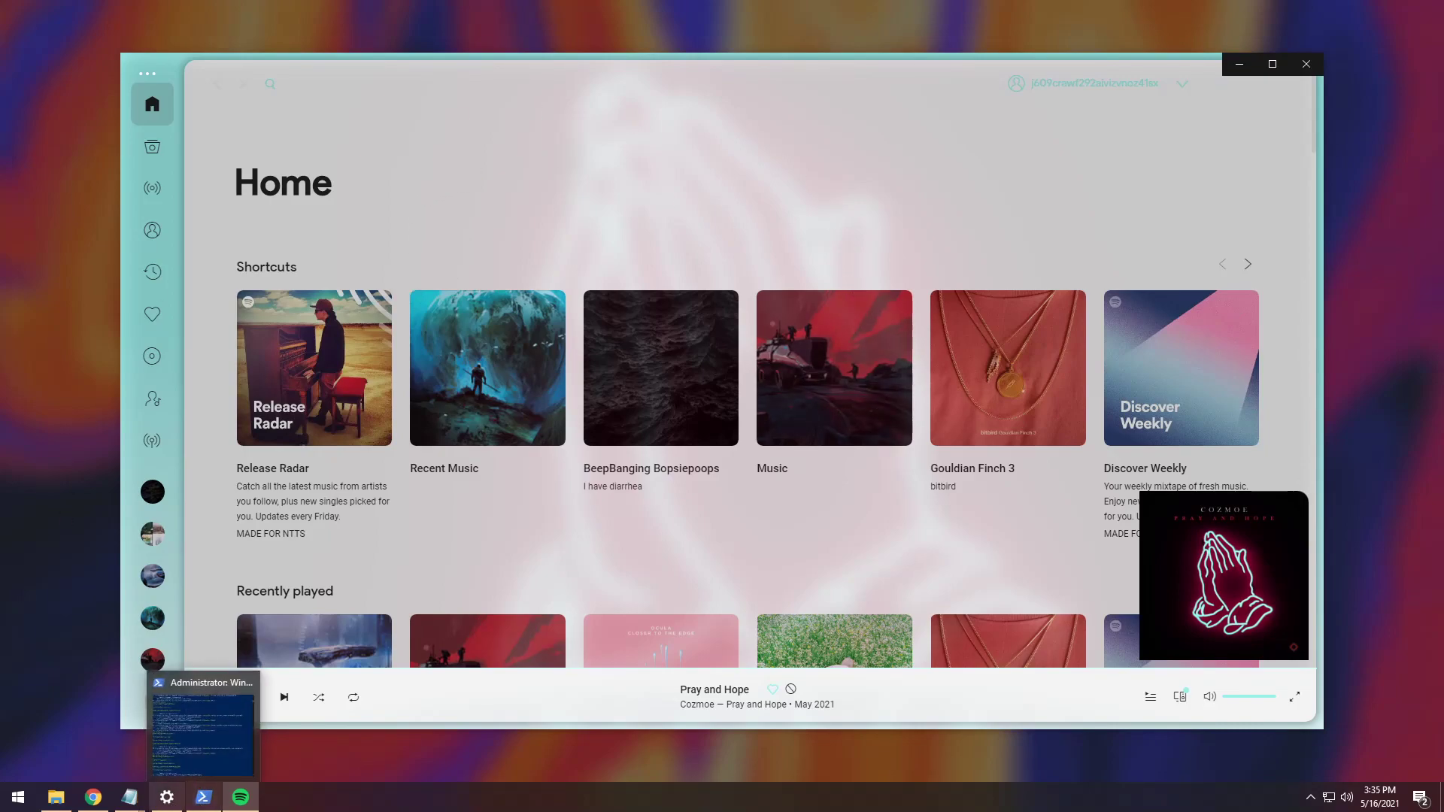
- Uninstall Spotify from the Windows Apps & features list
mouse_move(136, 808)
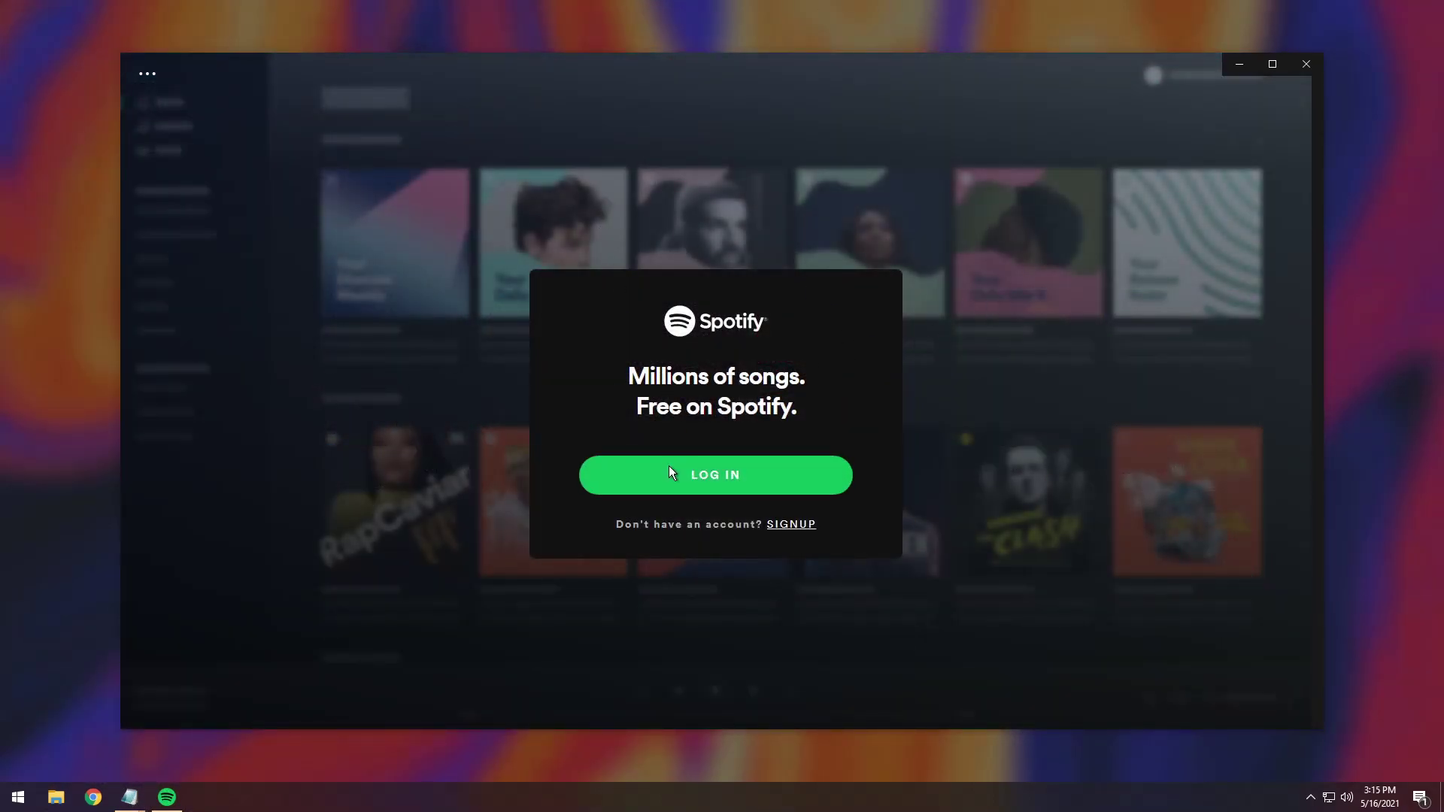
click(18, 798)
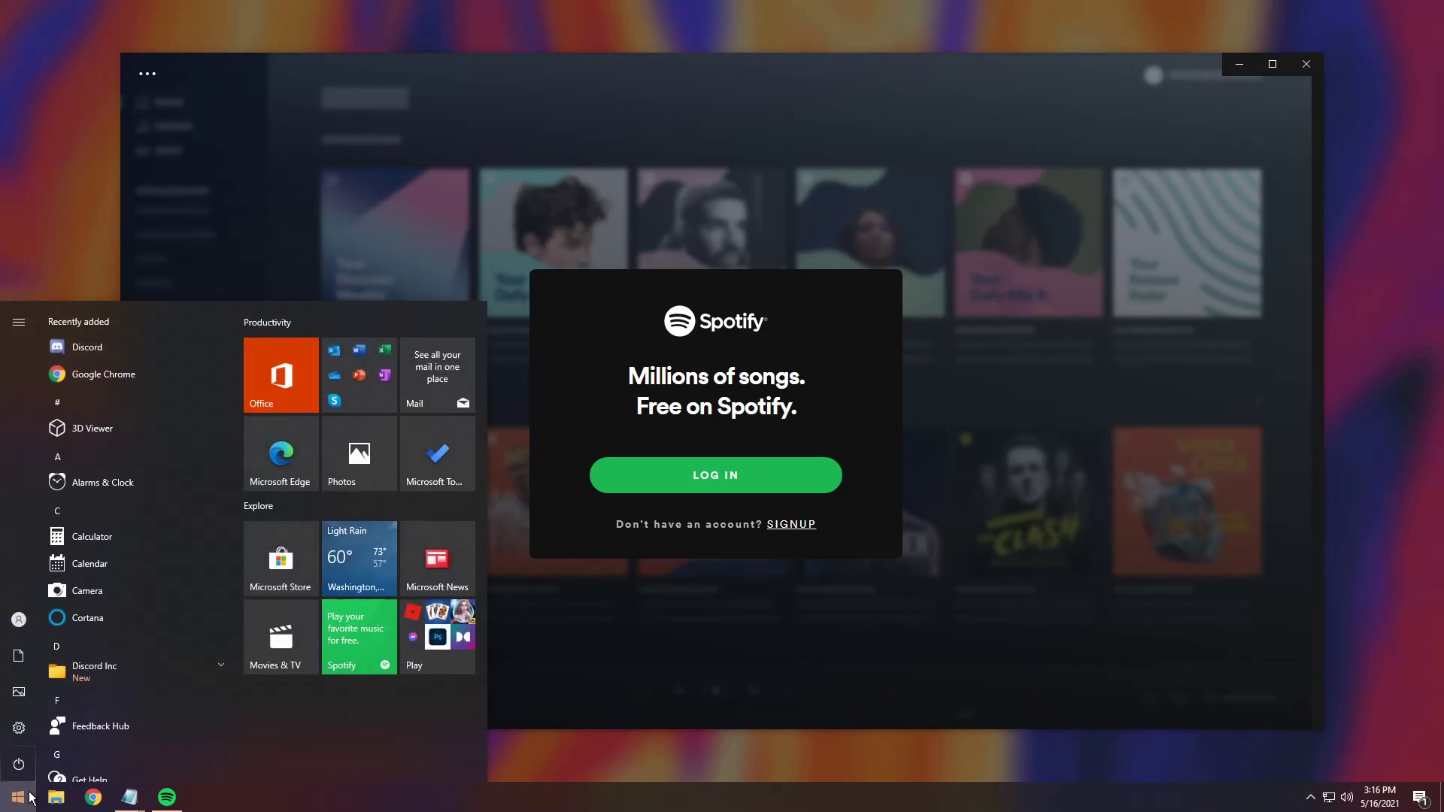
text(add)
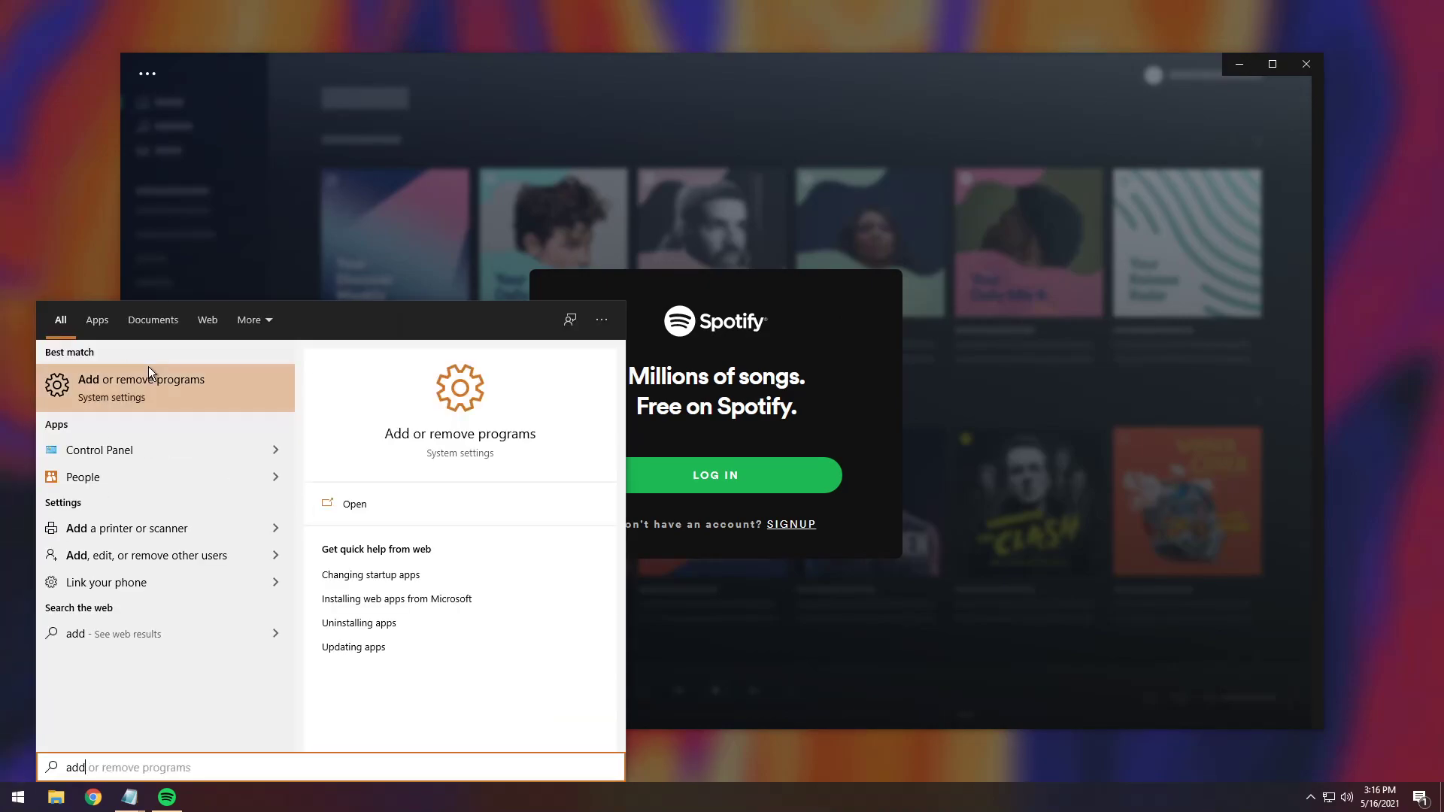
click(157, 386)
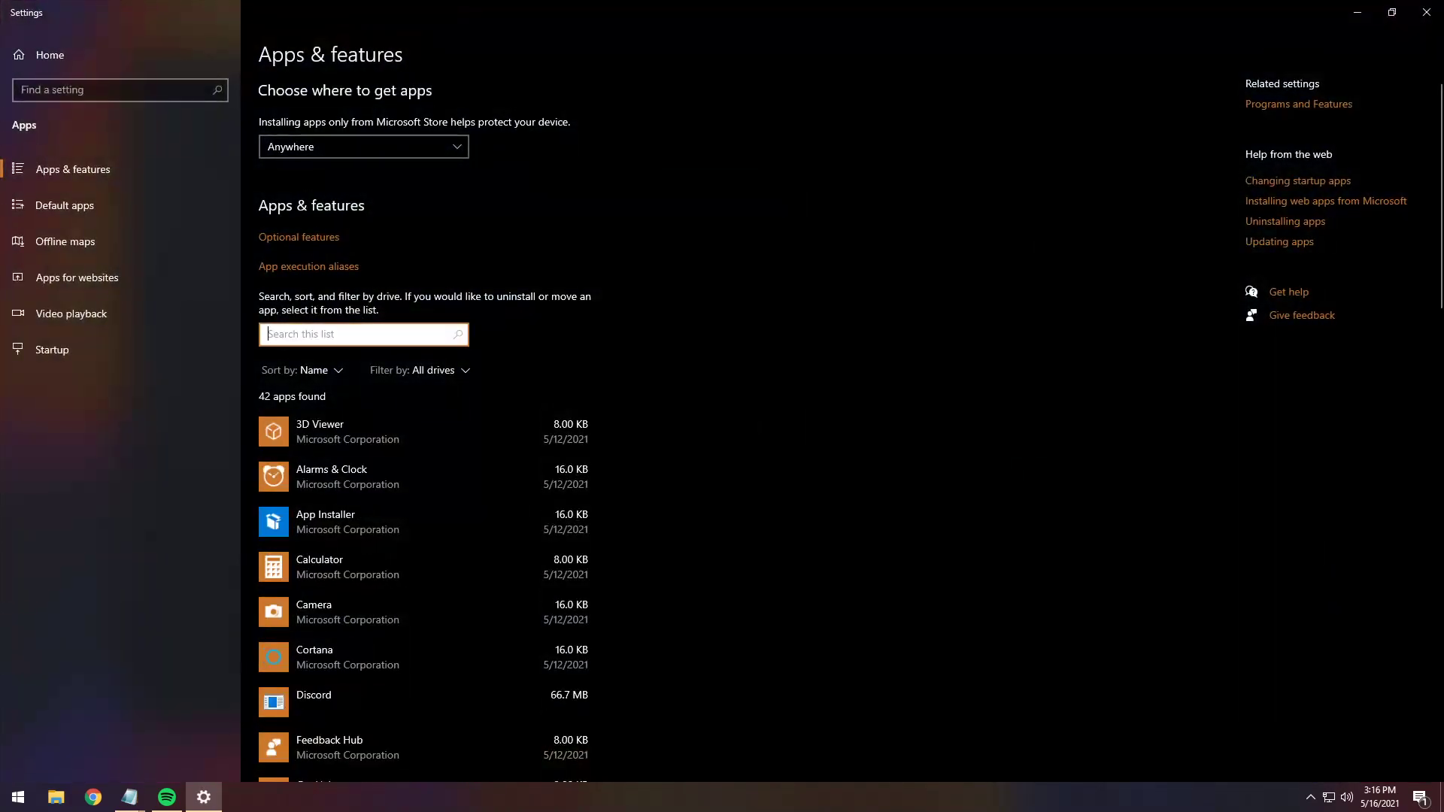
text(spoti)
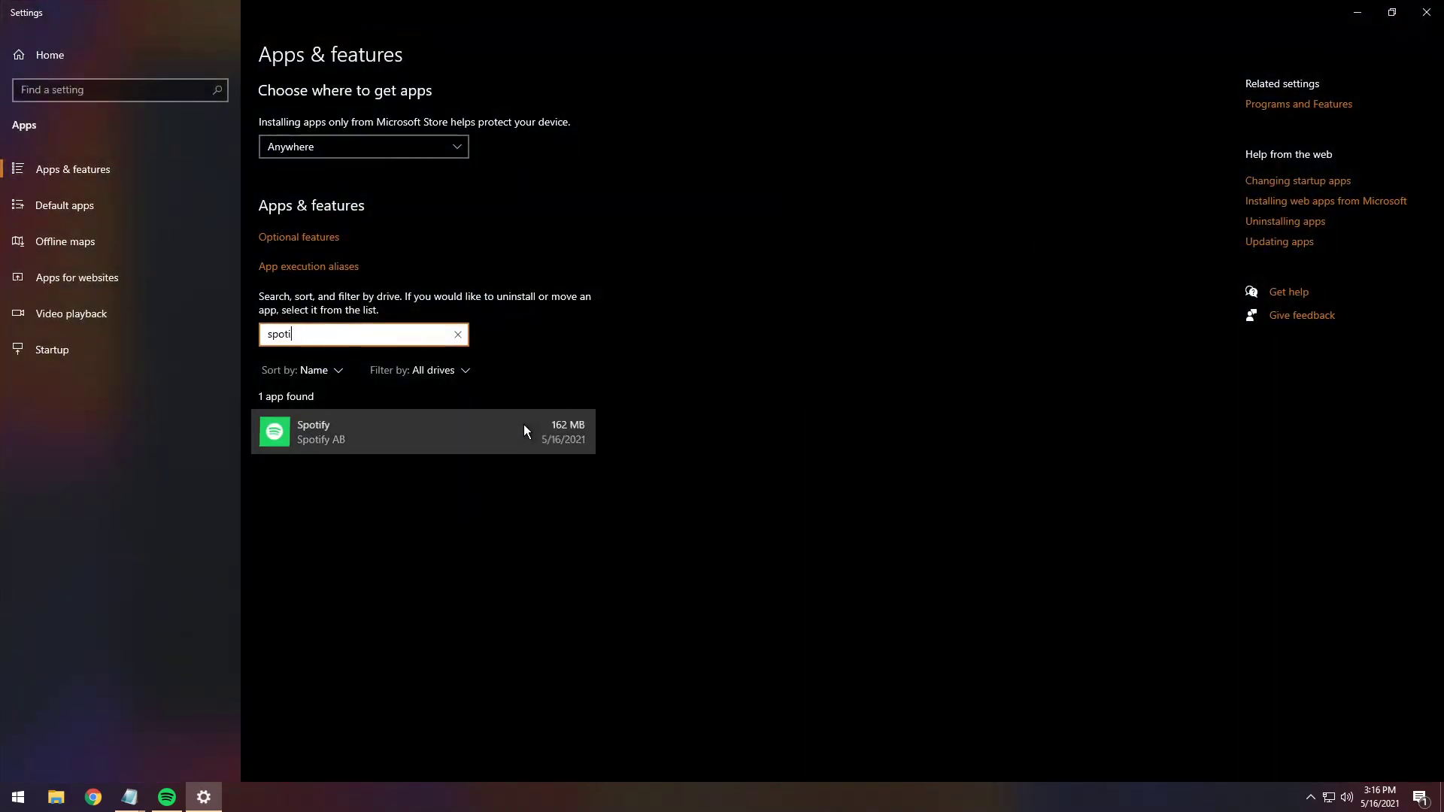
click(524, 424)
click(558, 498)
click(622, 458)
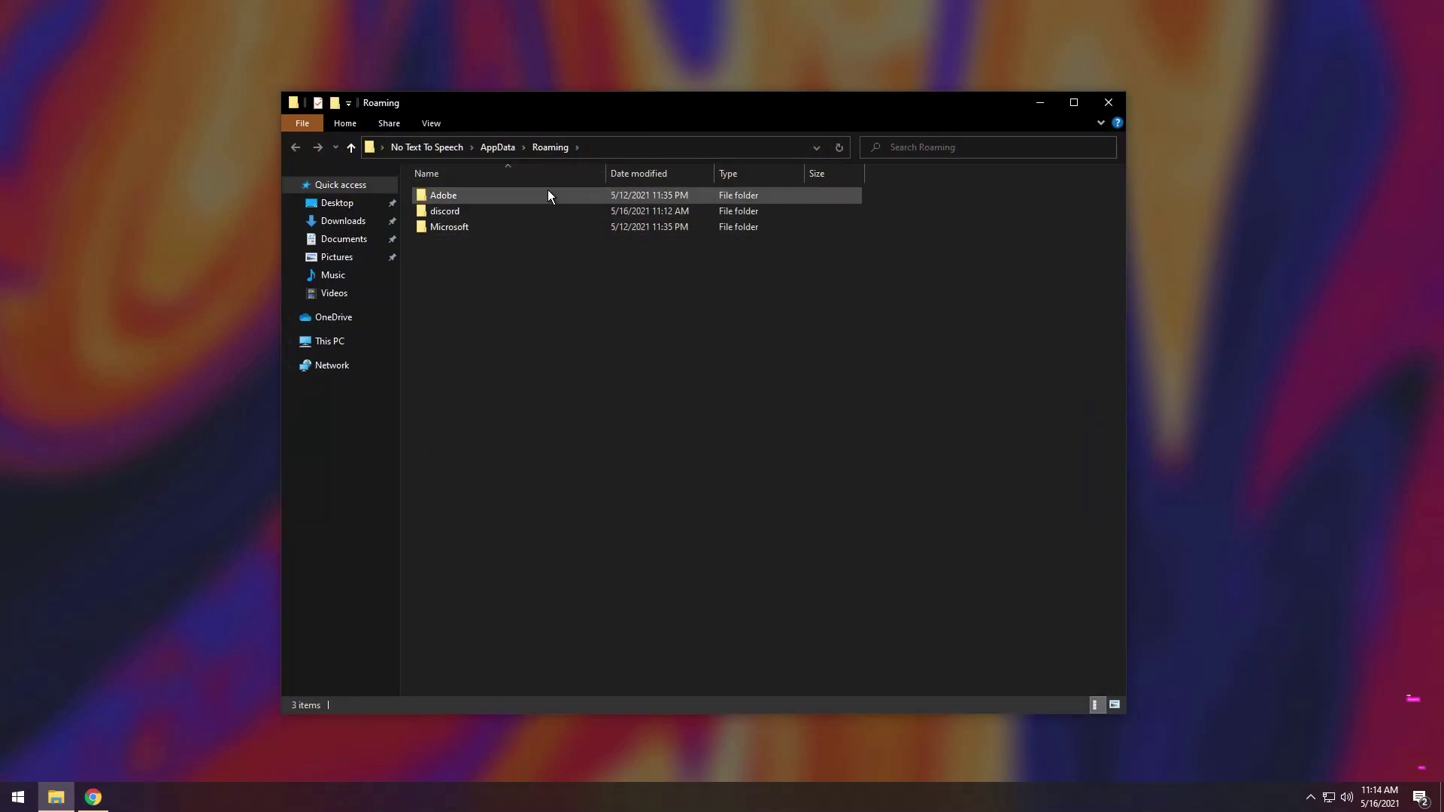
- Check the AppData Roaming, Local and Local\Packages folders for leftover Spotify folders
click(451, 214)
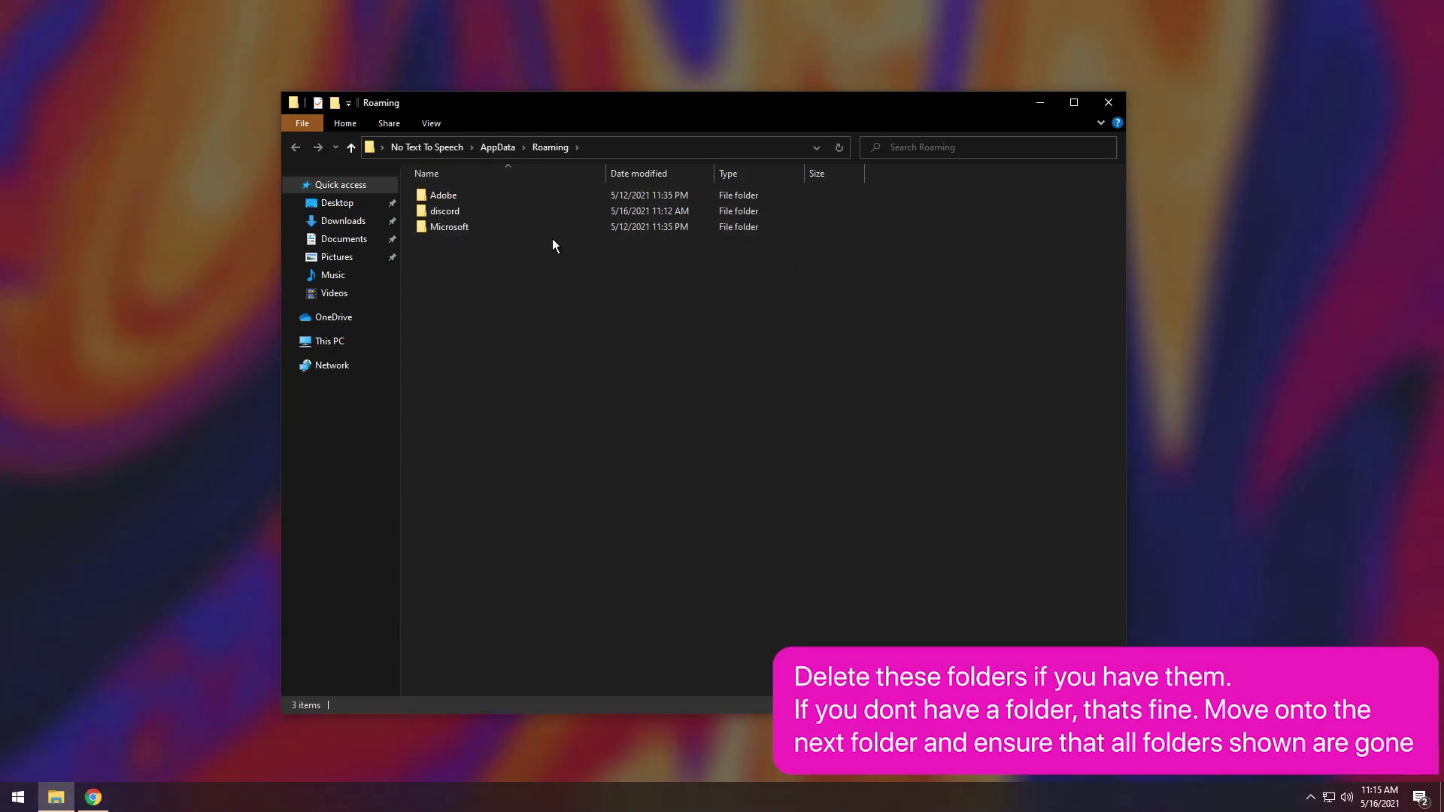
click(490, 148)
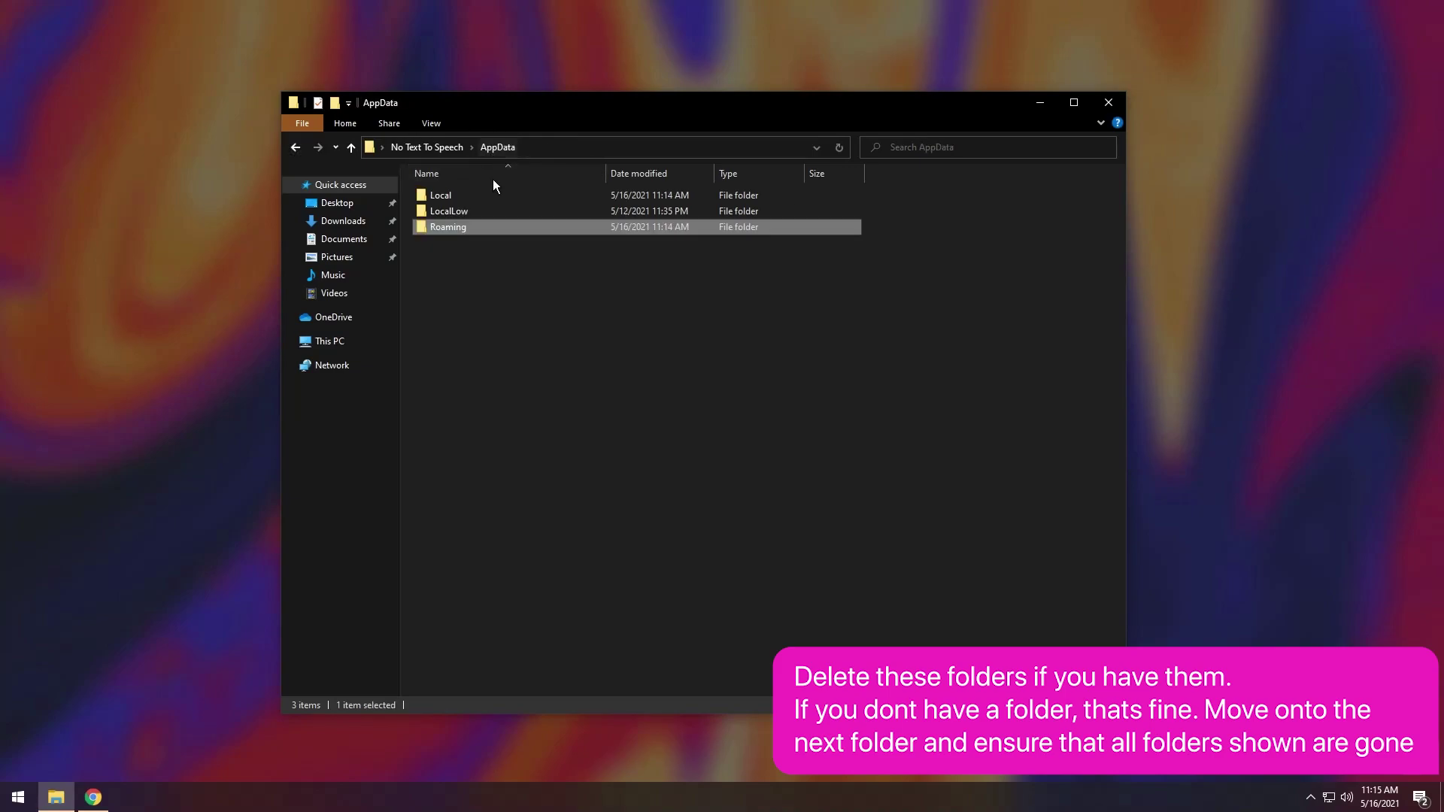
double_click(441, 193)
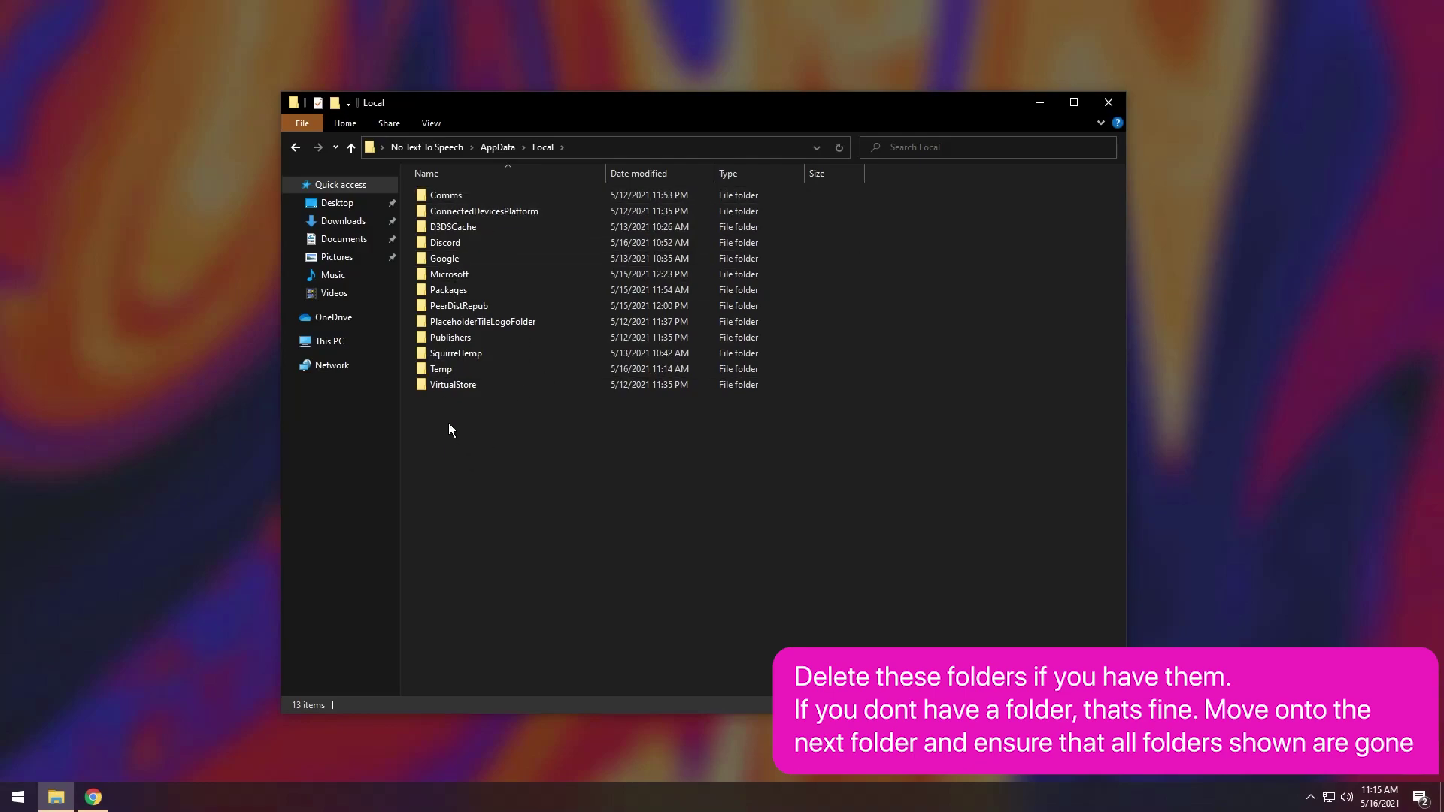
double_click(464, 291)
scroll(558, 495, down, 15)
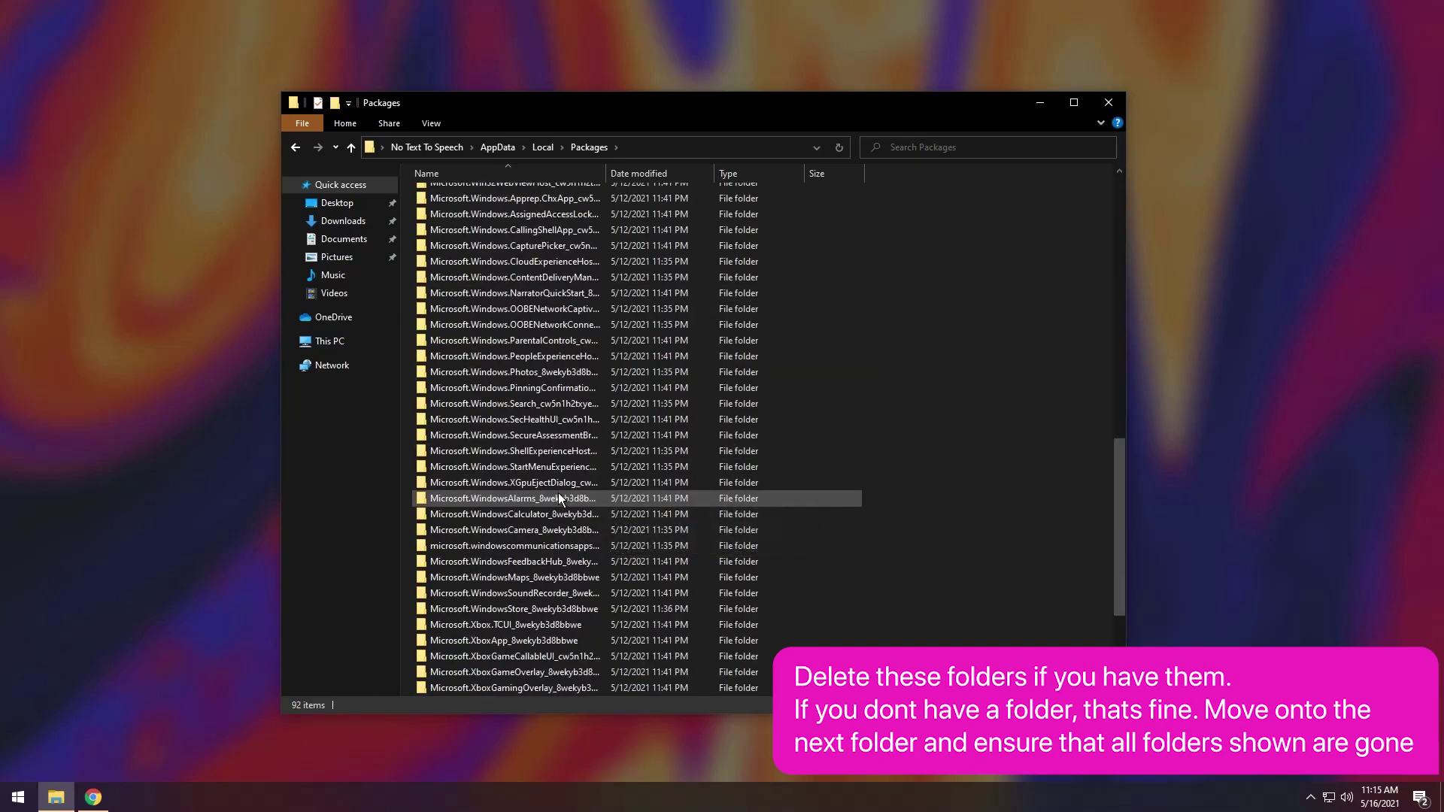
scroll(558, 498, down, 4)
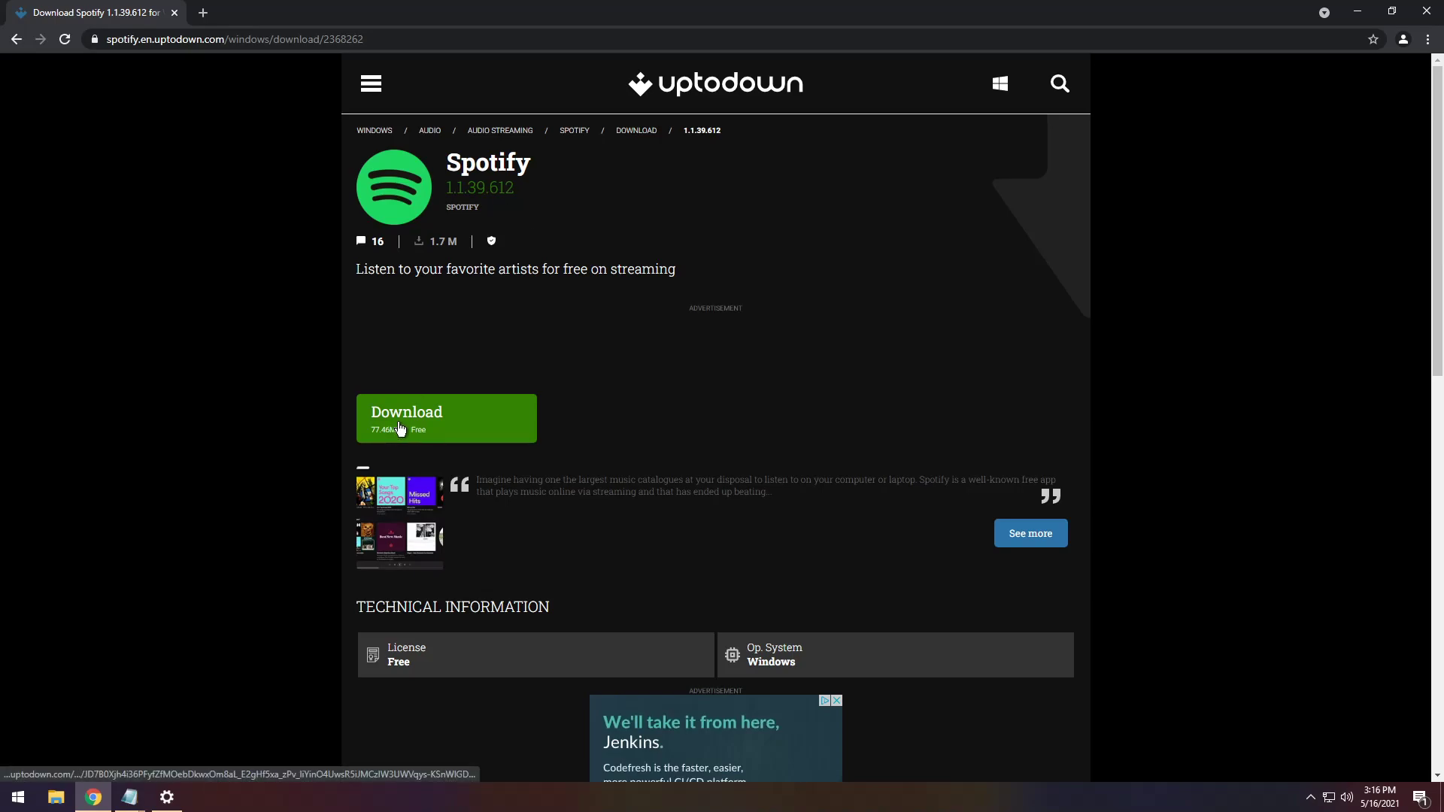
- Download Spotify 1.1.39.612 from the Uptodown page in Chrome and run its installer
click(422, 419)
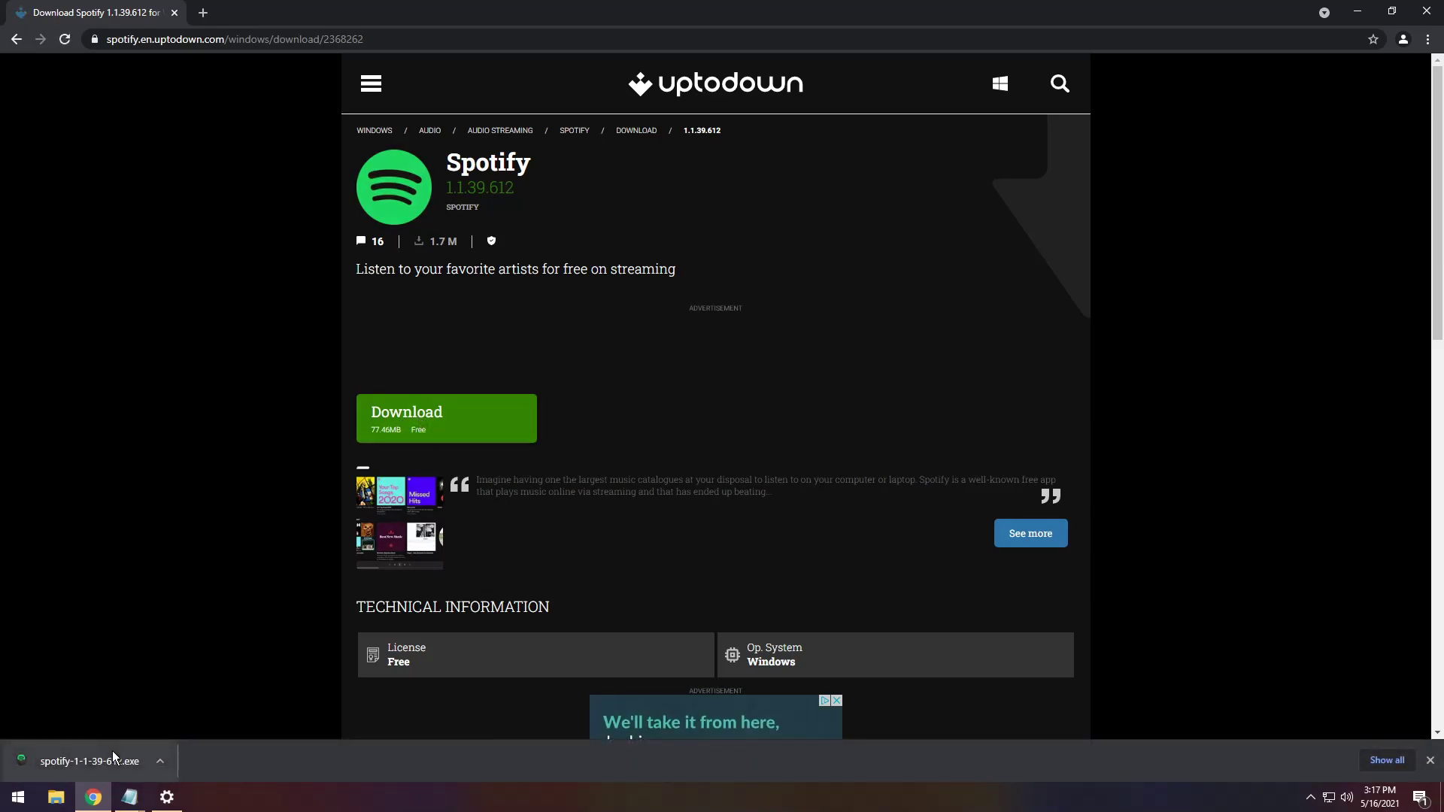
click(111, 756)
click(1354, 10)
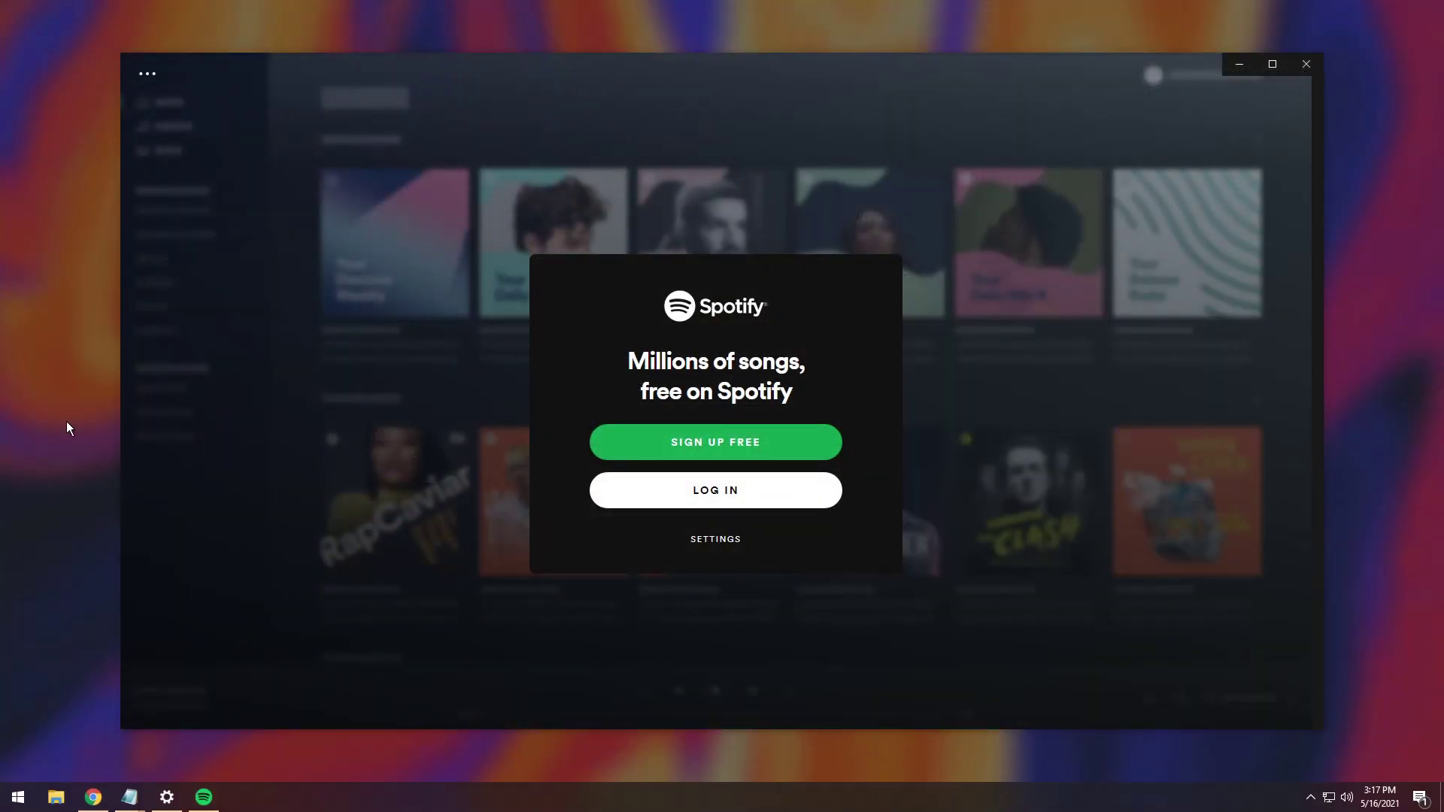
- Go to the %appdata% location in File Explorer and open its Spotify folder
key(super+r)
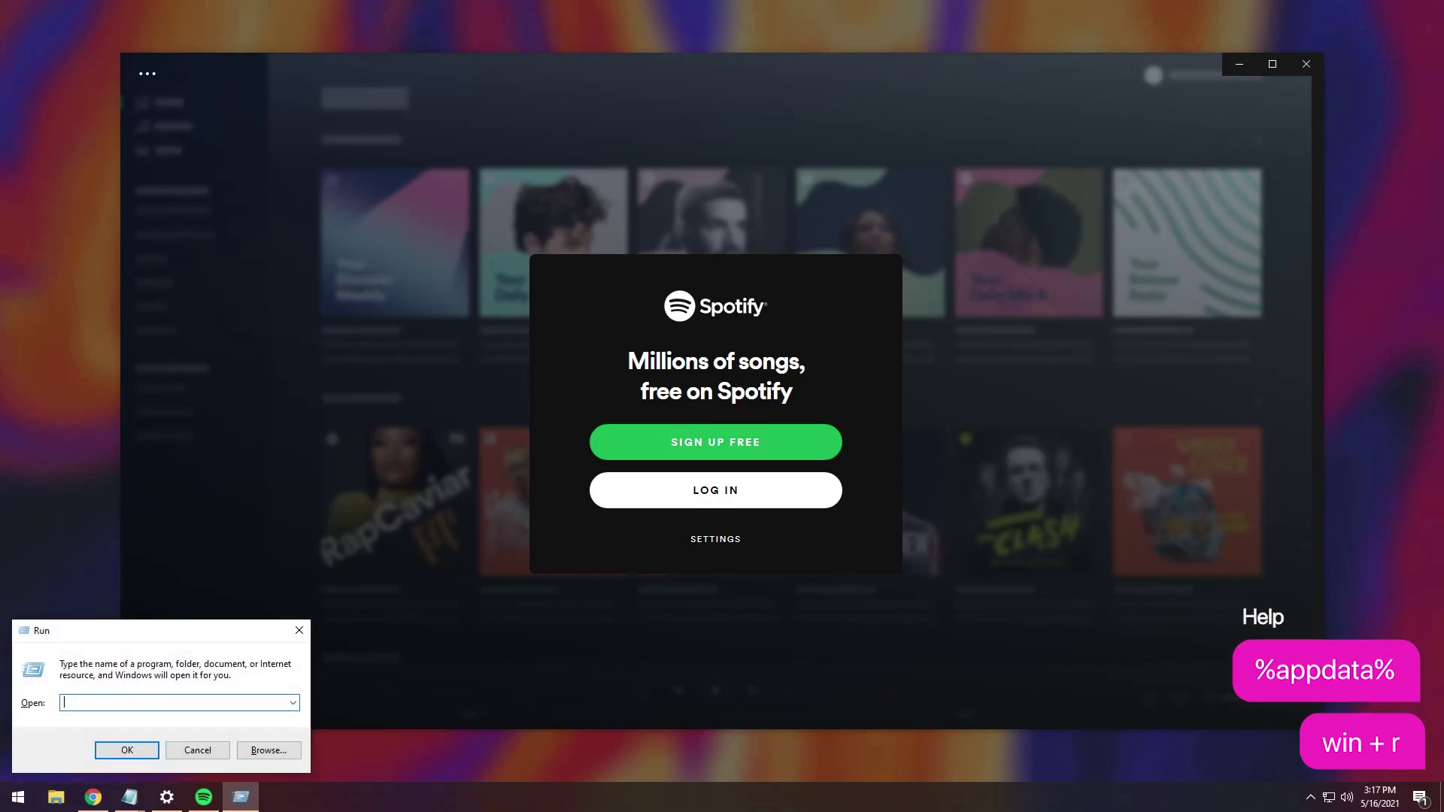
key(BackSpace)
text(%appdata)
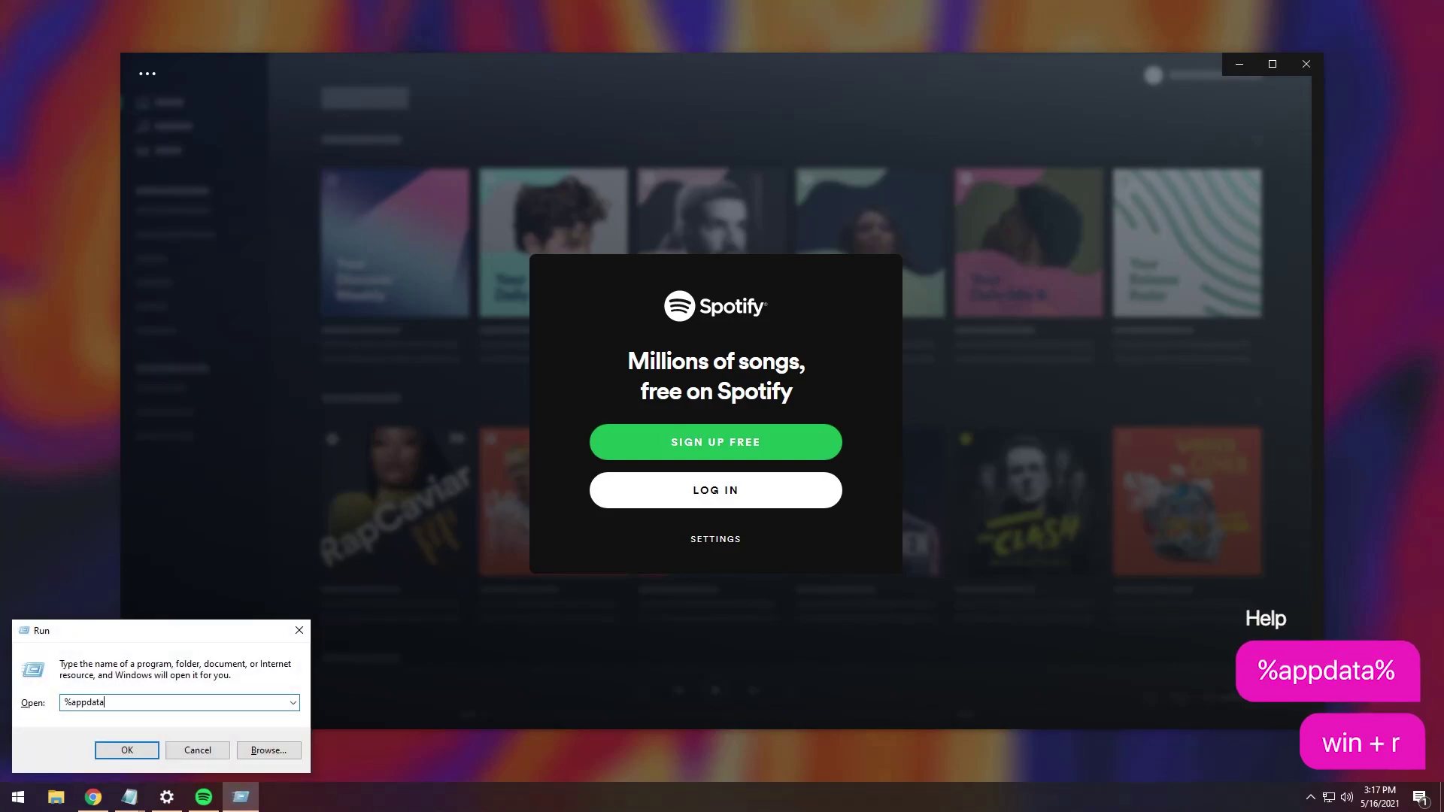
text(%)
key(Return)
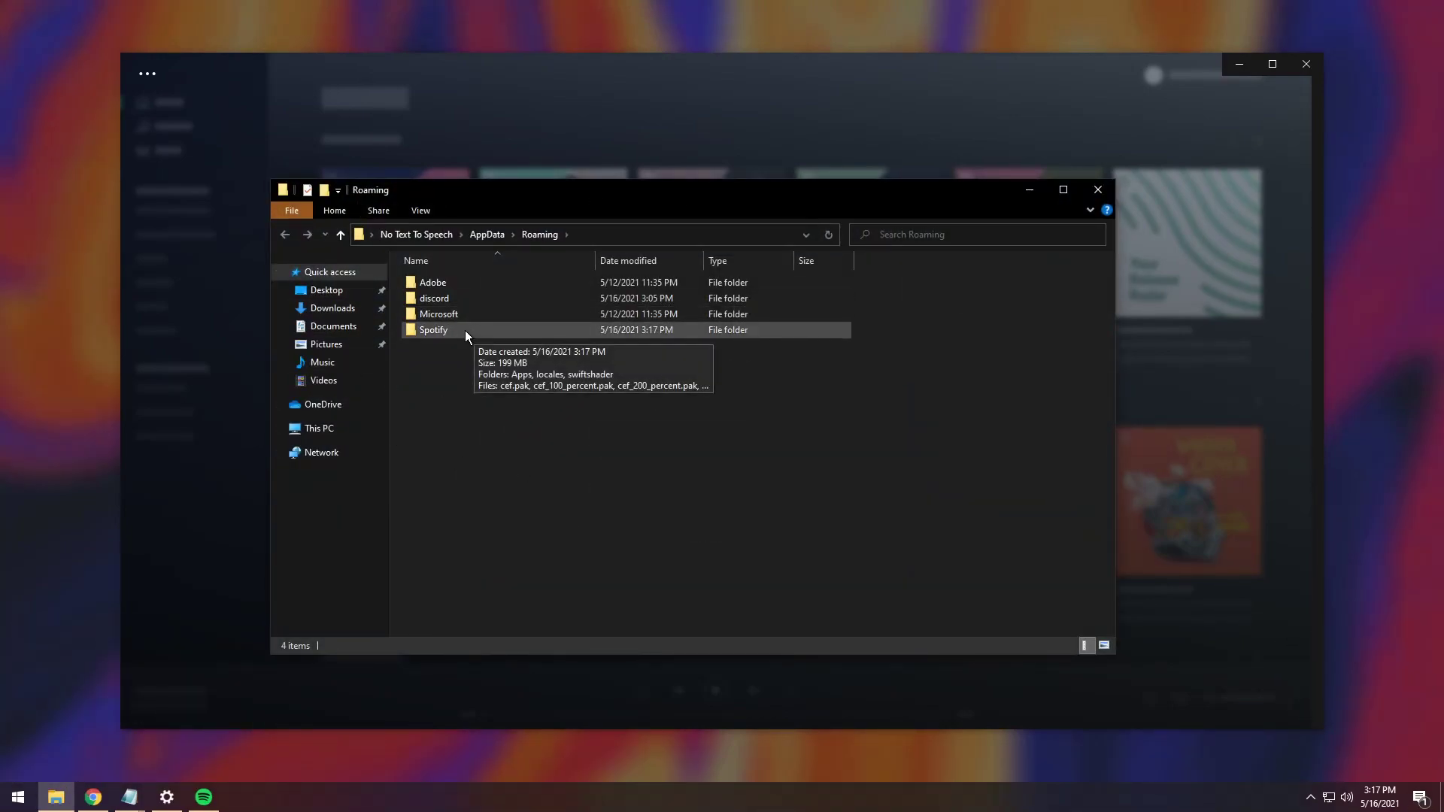
double_click(436, 333)
- Show file name extensions and create an empty text document renamed Spotify_new.exe in the Roaming Spotify folder
click(420, 211)
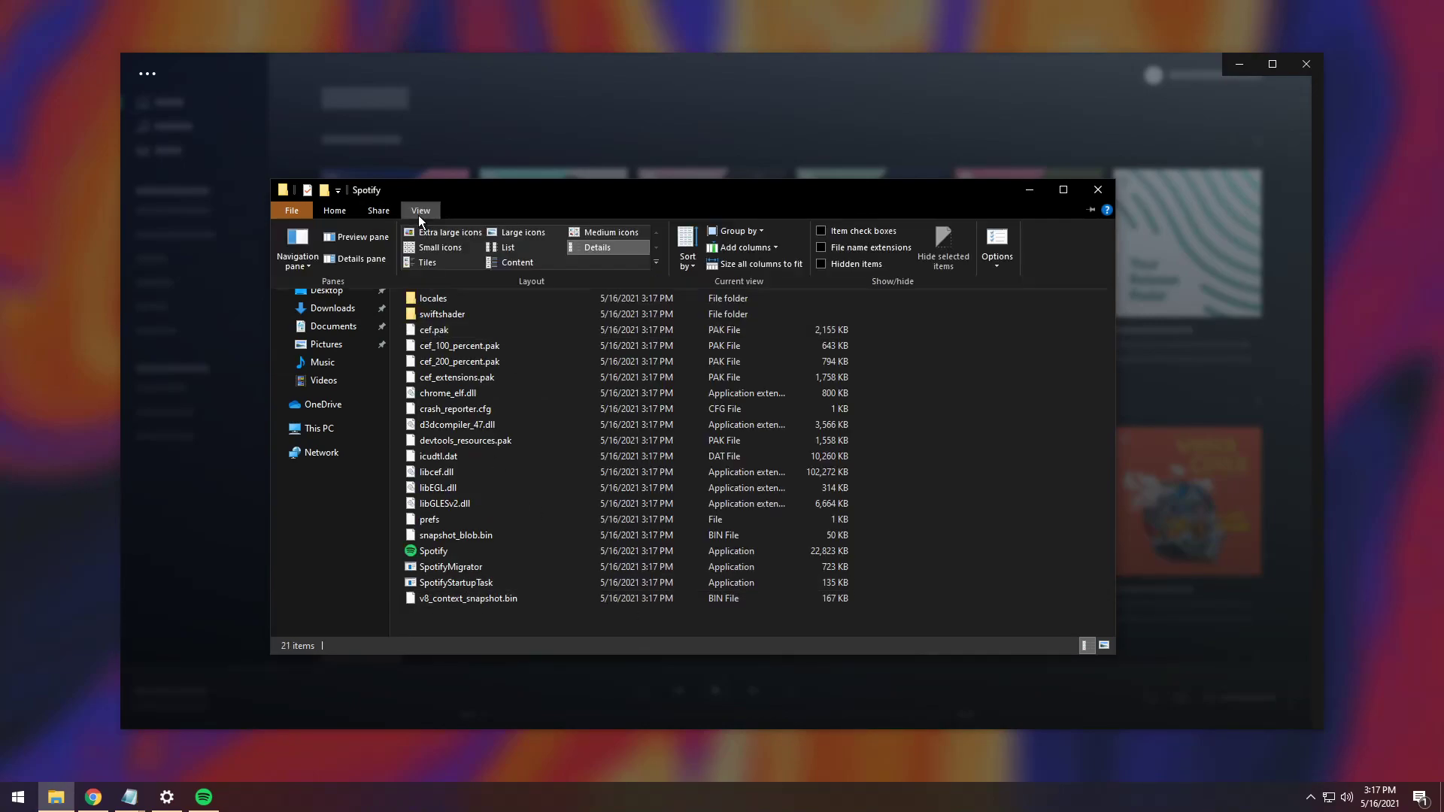
click(821, 248)
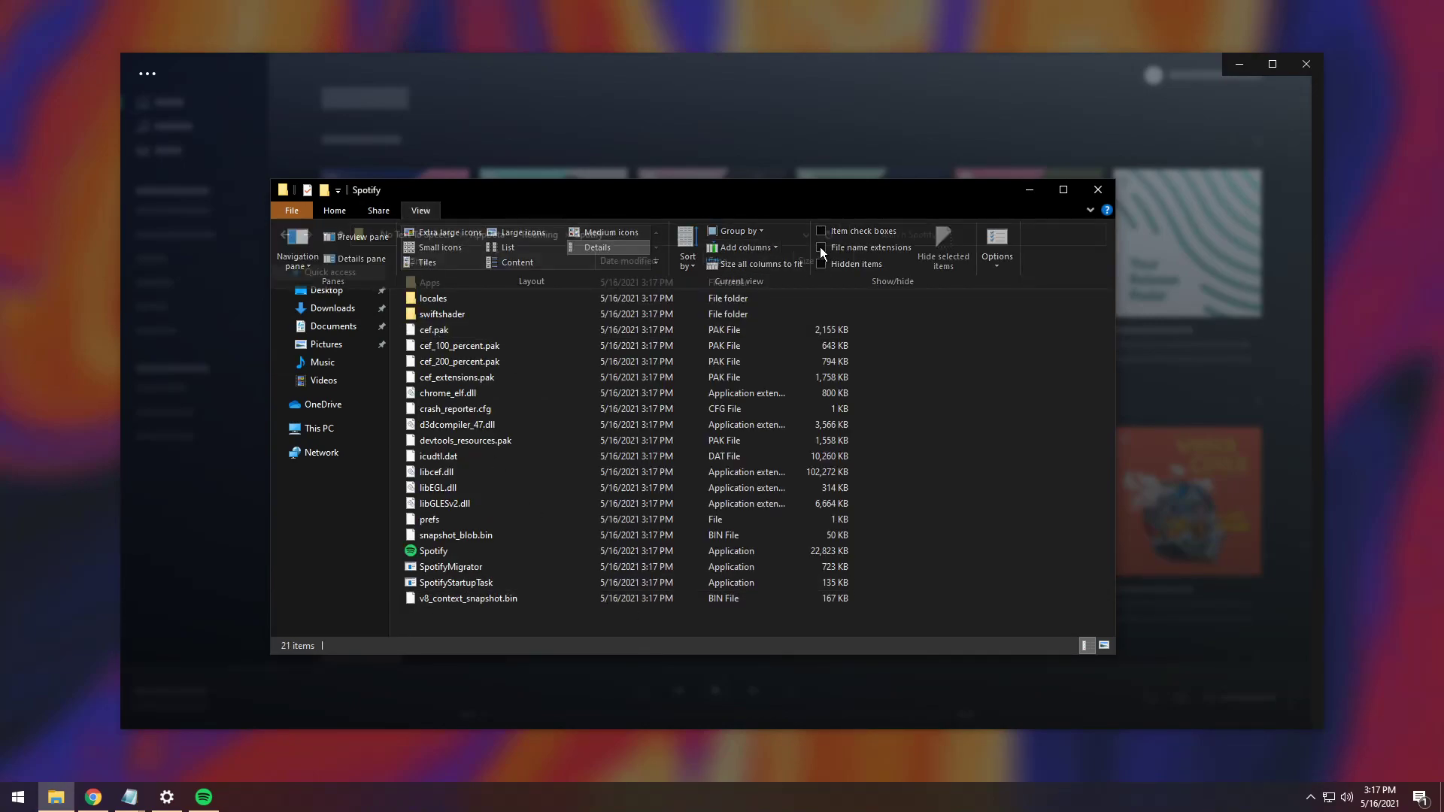
right_click(437, 622)
mouse_move(481, 583)
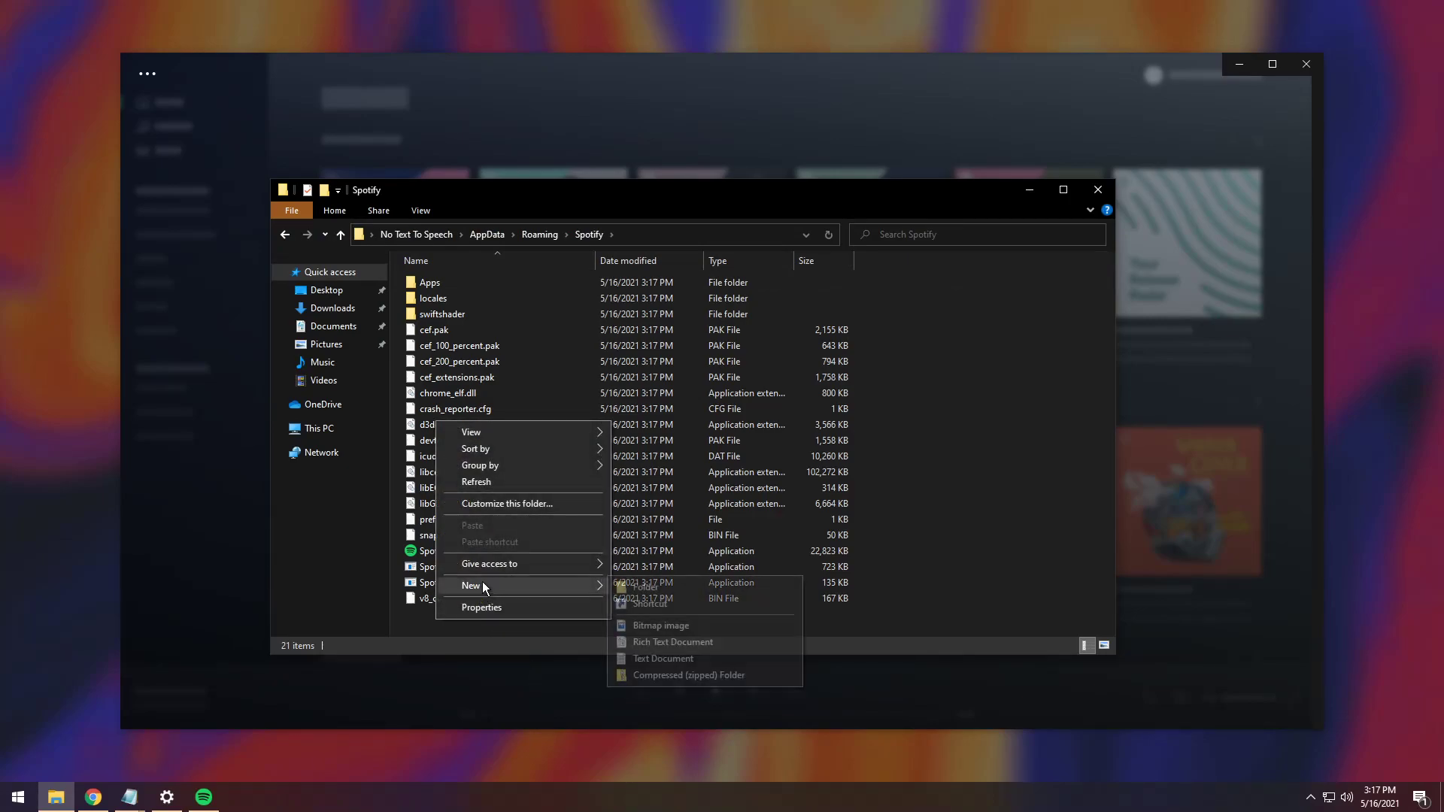
click(656, 660)
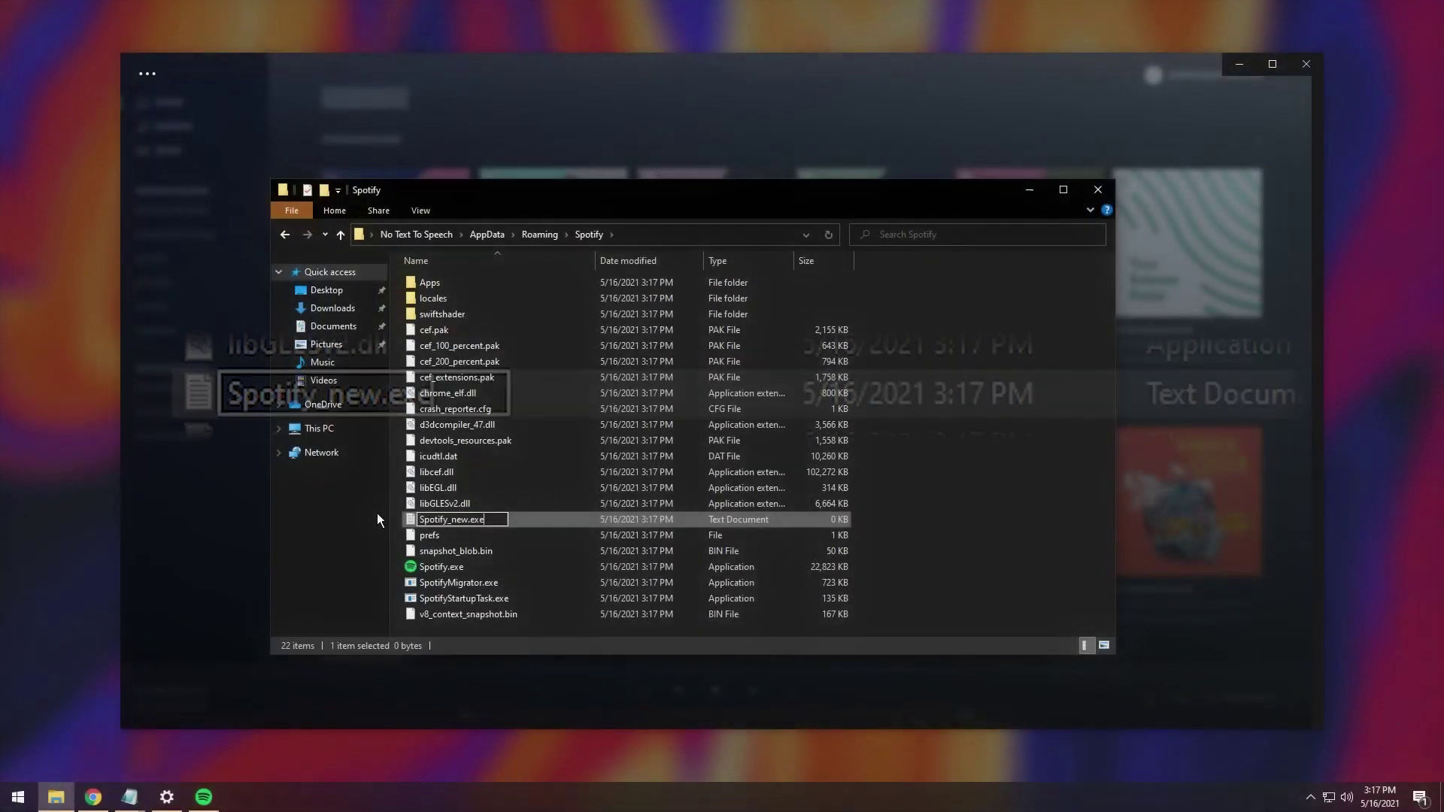
key(Return)
click(784, 404)
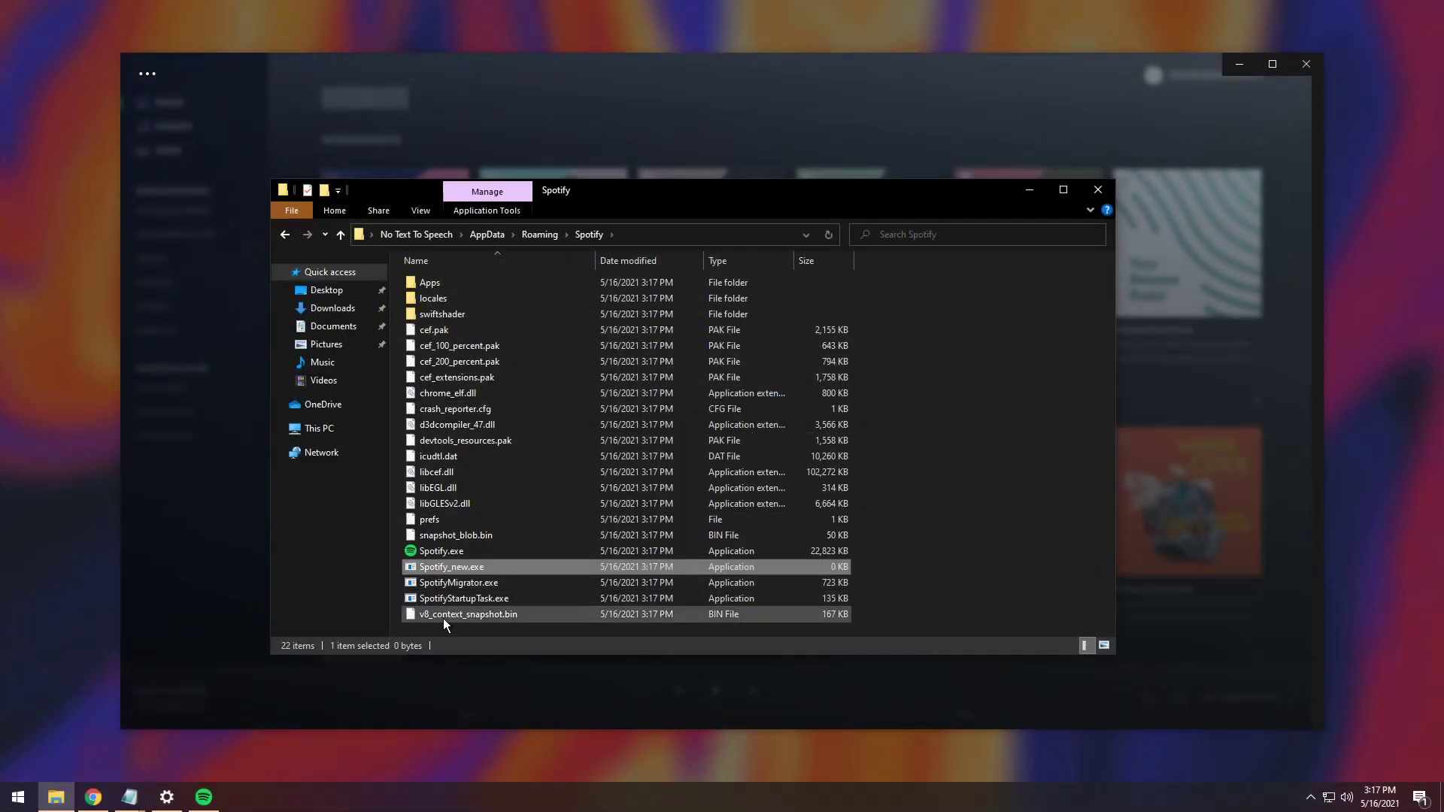
- Set the Spotify_new.exe file's attribute to Read-only and apply the change
right_click(450, 567)
click(494, 555)
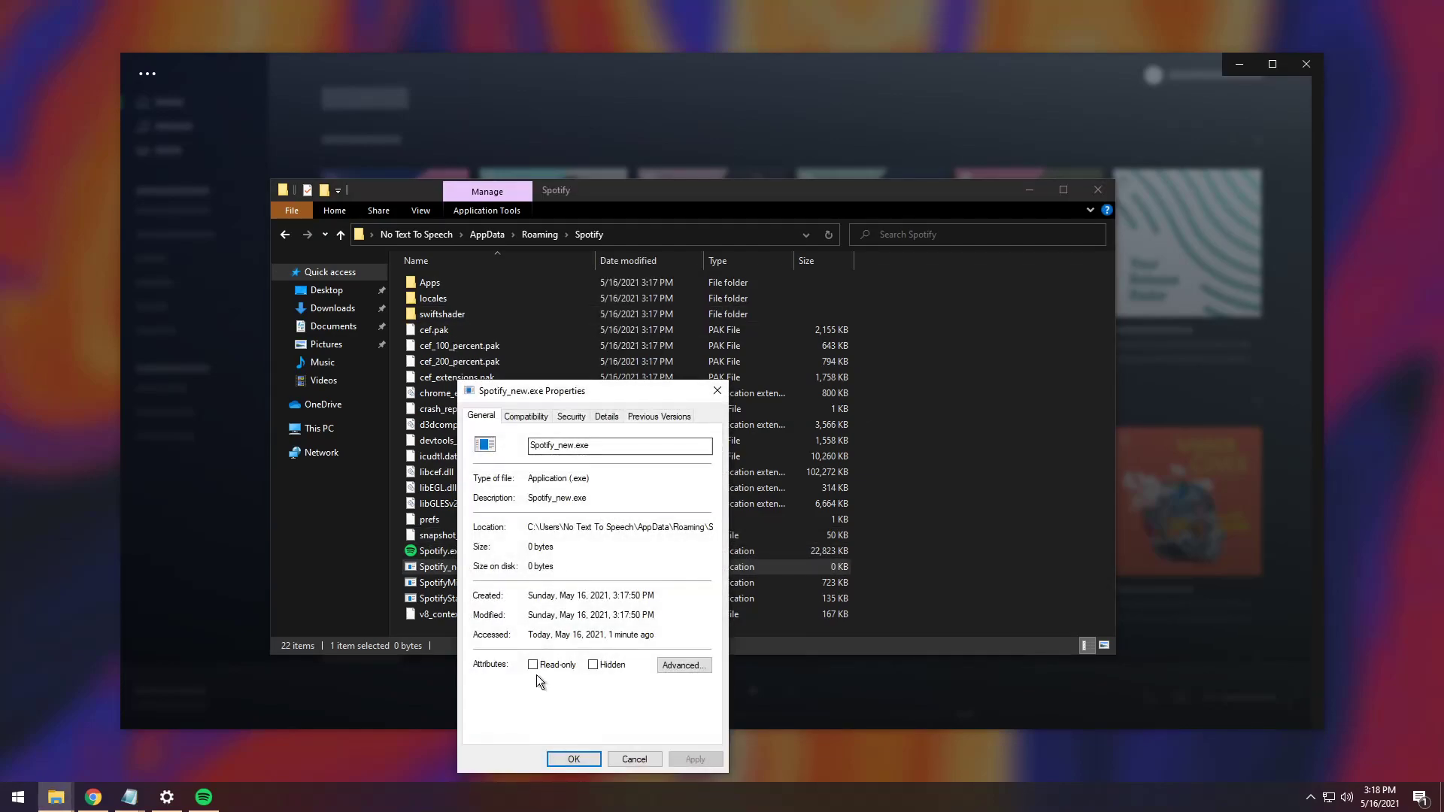
click(533, 665)
drag(575, 398, 613, 301)
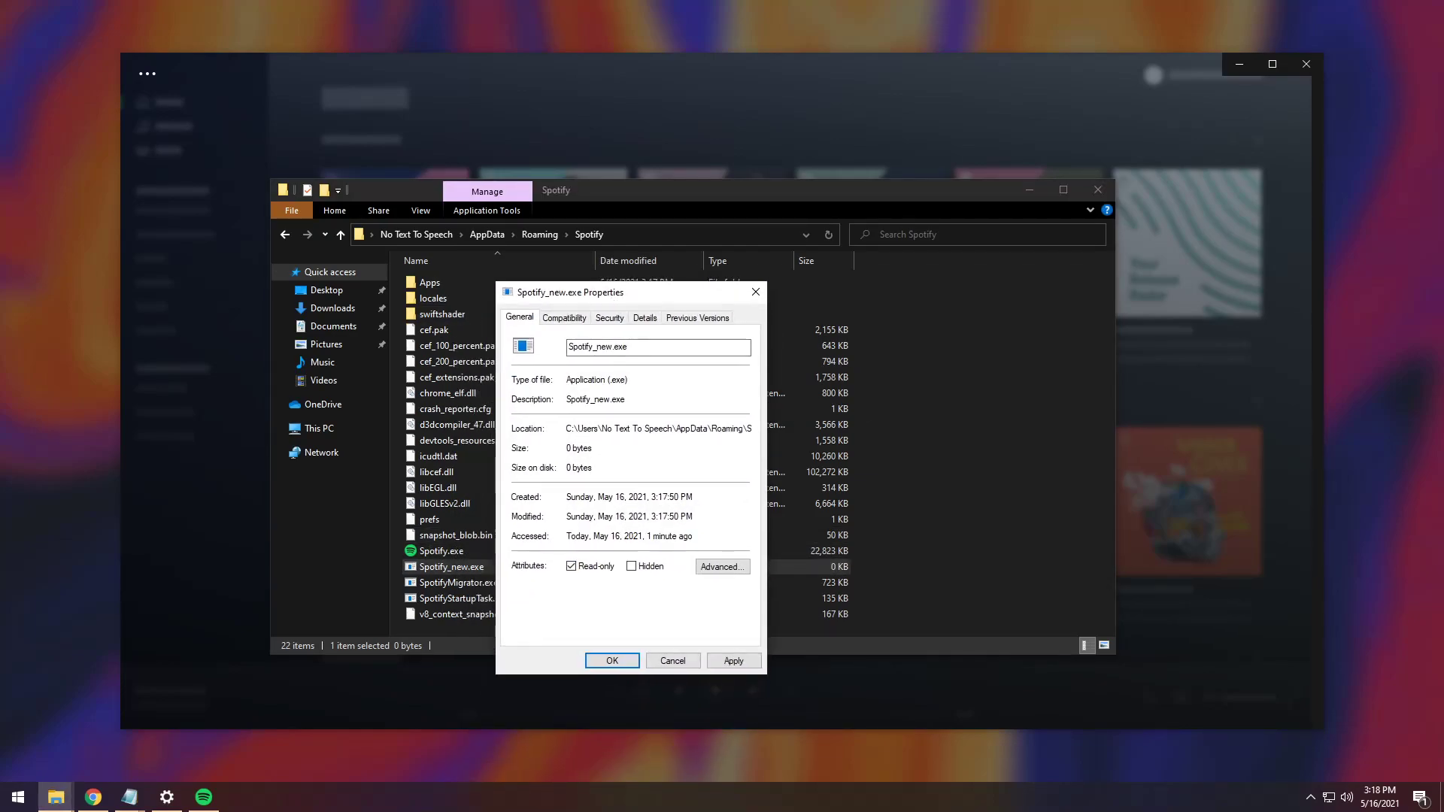
click(715, 661)
click(612, 660)
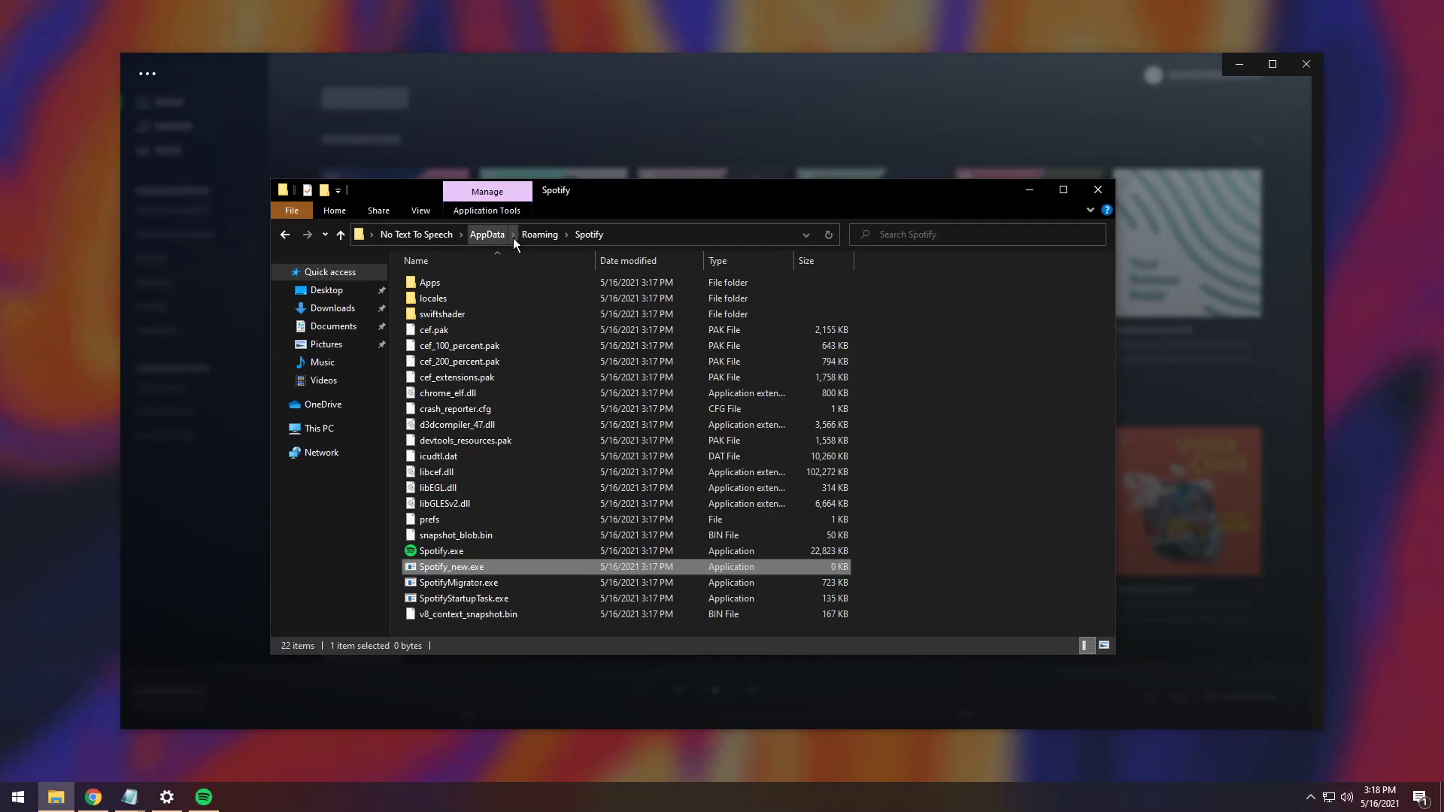
- Create a folder named Update inside the AppData\Local\Spotify folder
click(489, 235)
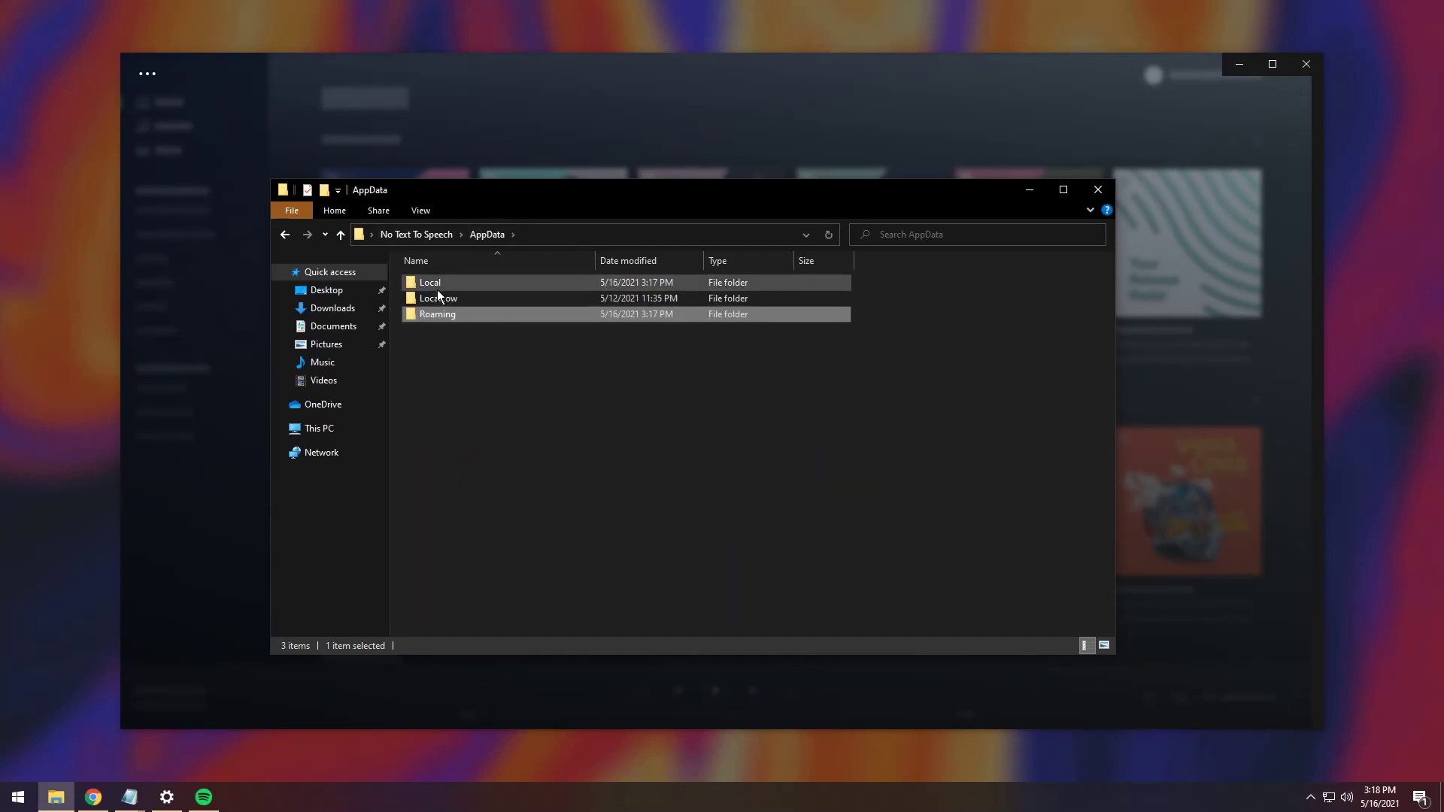
double_click(436, 287)
click(441, 442)
double_click(441, 441)
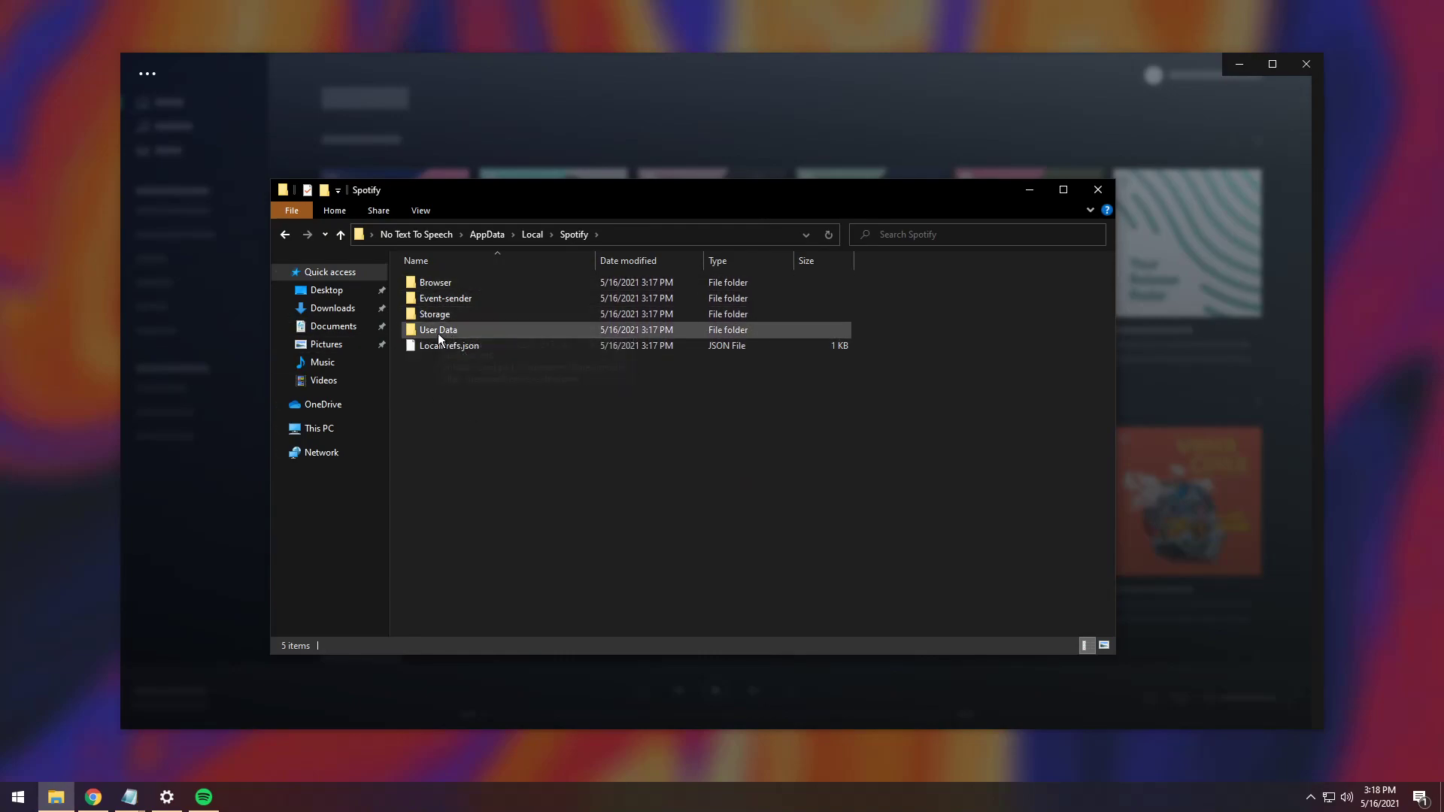
right_click(439, 466)
mouse_move(474, 648)
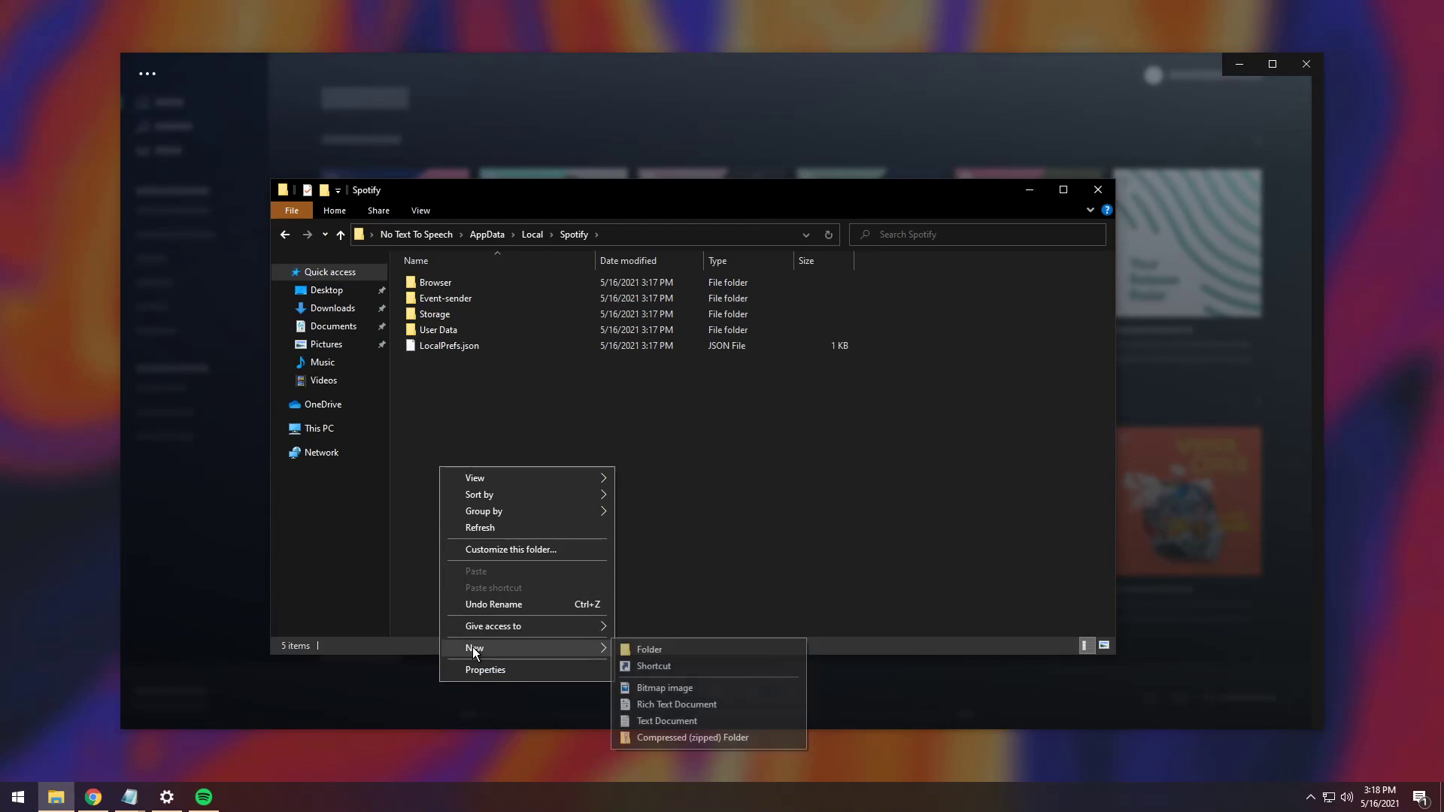
click(666, 651)
text(Update)
key(Return)
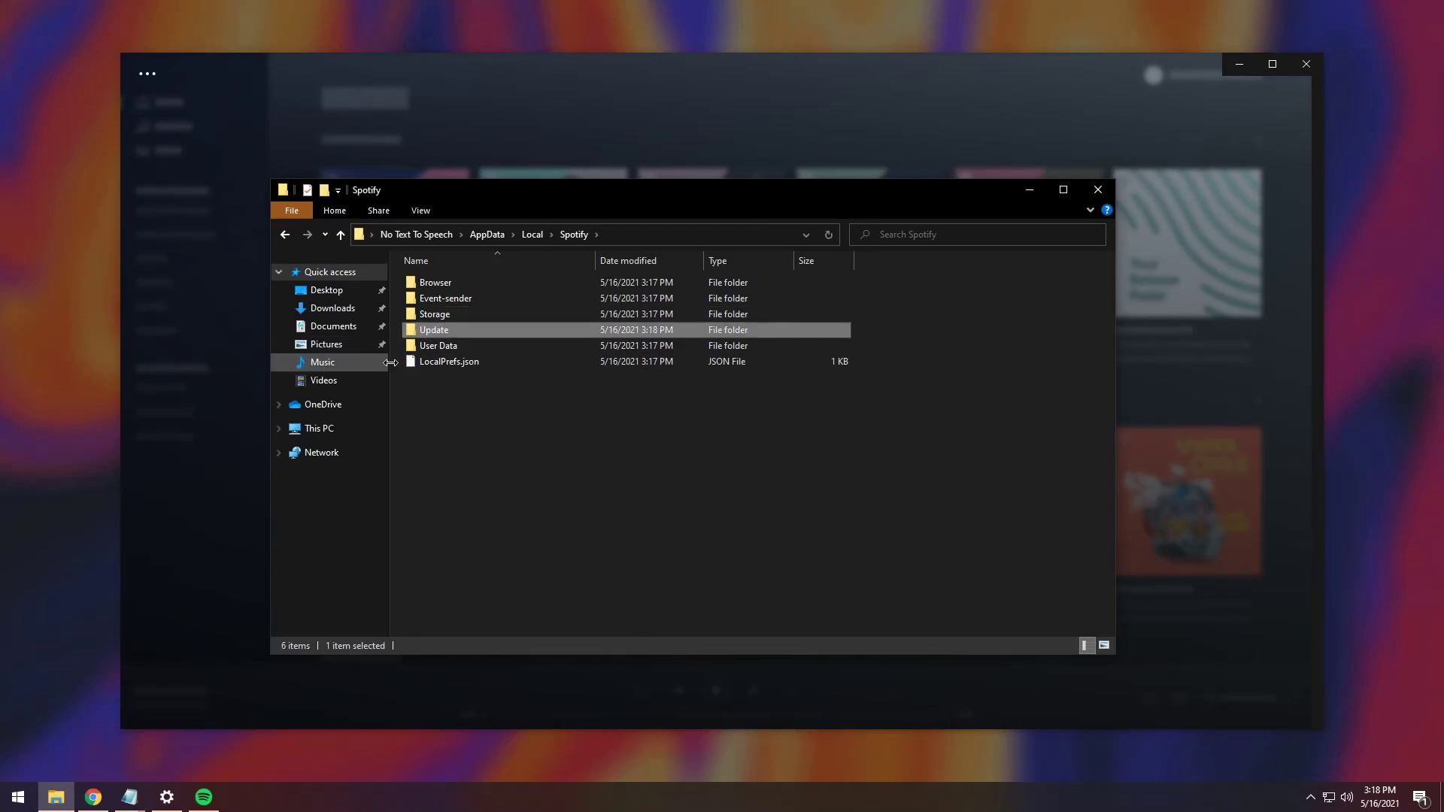
- Edit the Update folder's security permissions and deny Full control to SYSTEM
right_click(477, 329)
click(522, 598)
click(580, 367)
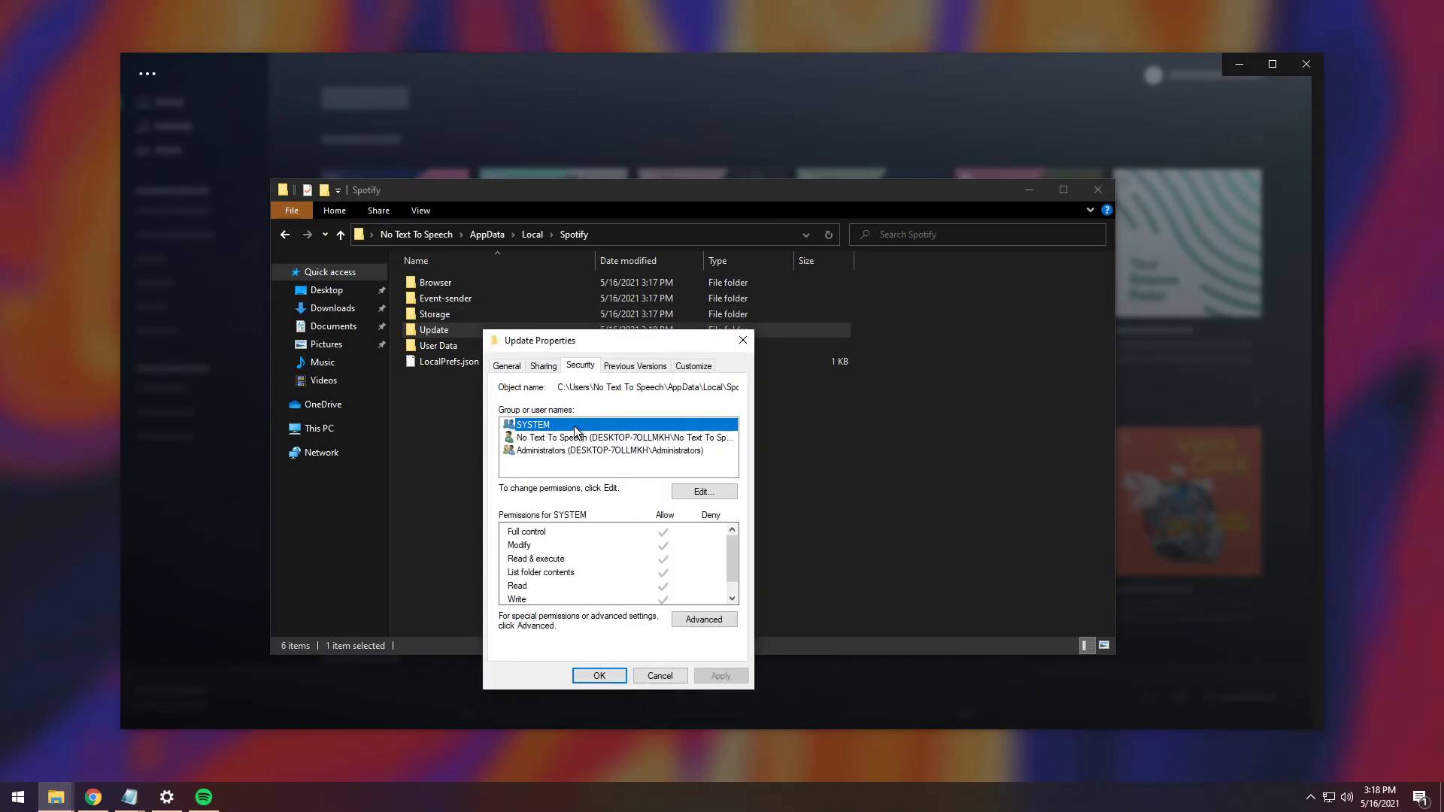
click(704, 491)
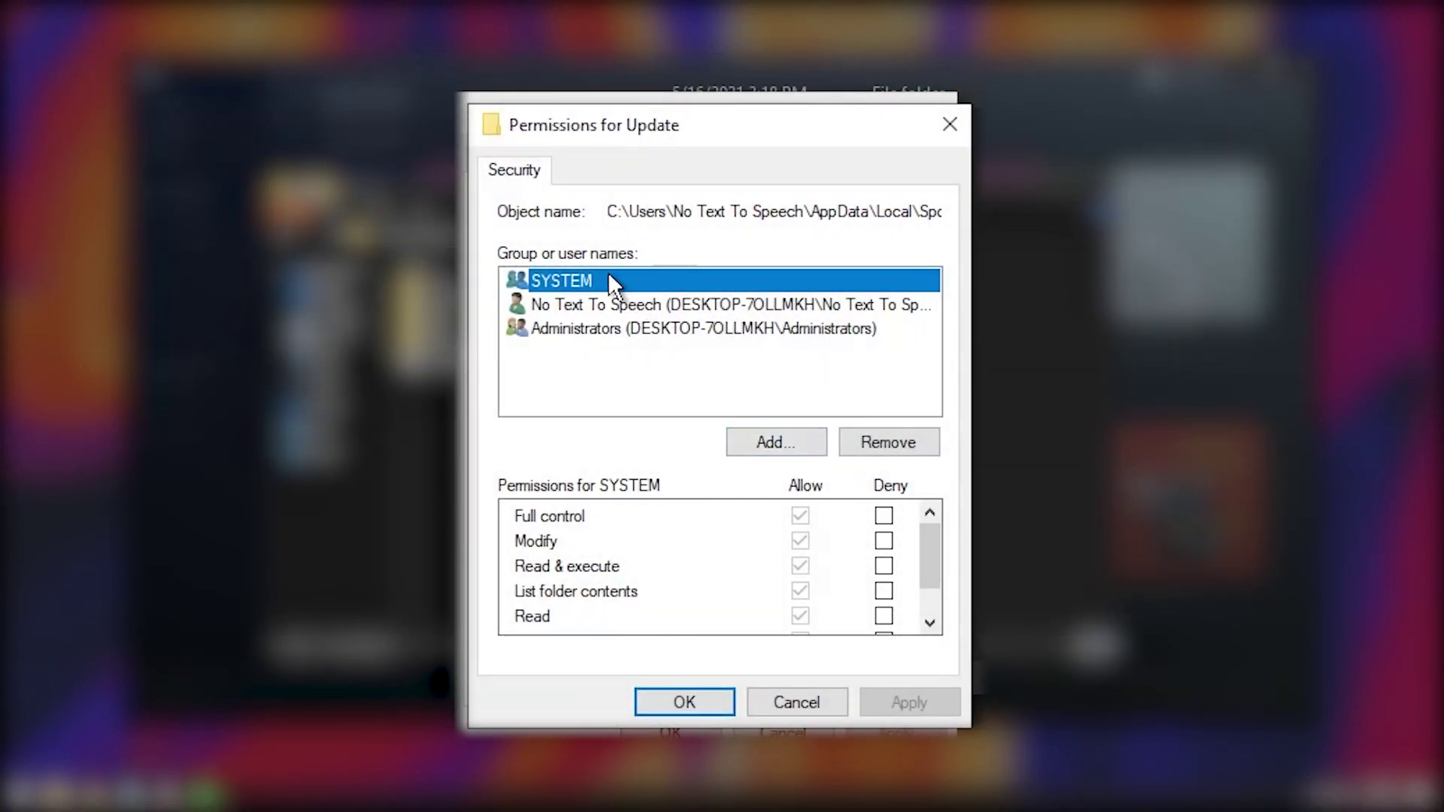
click(884, 516)
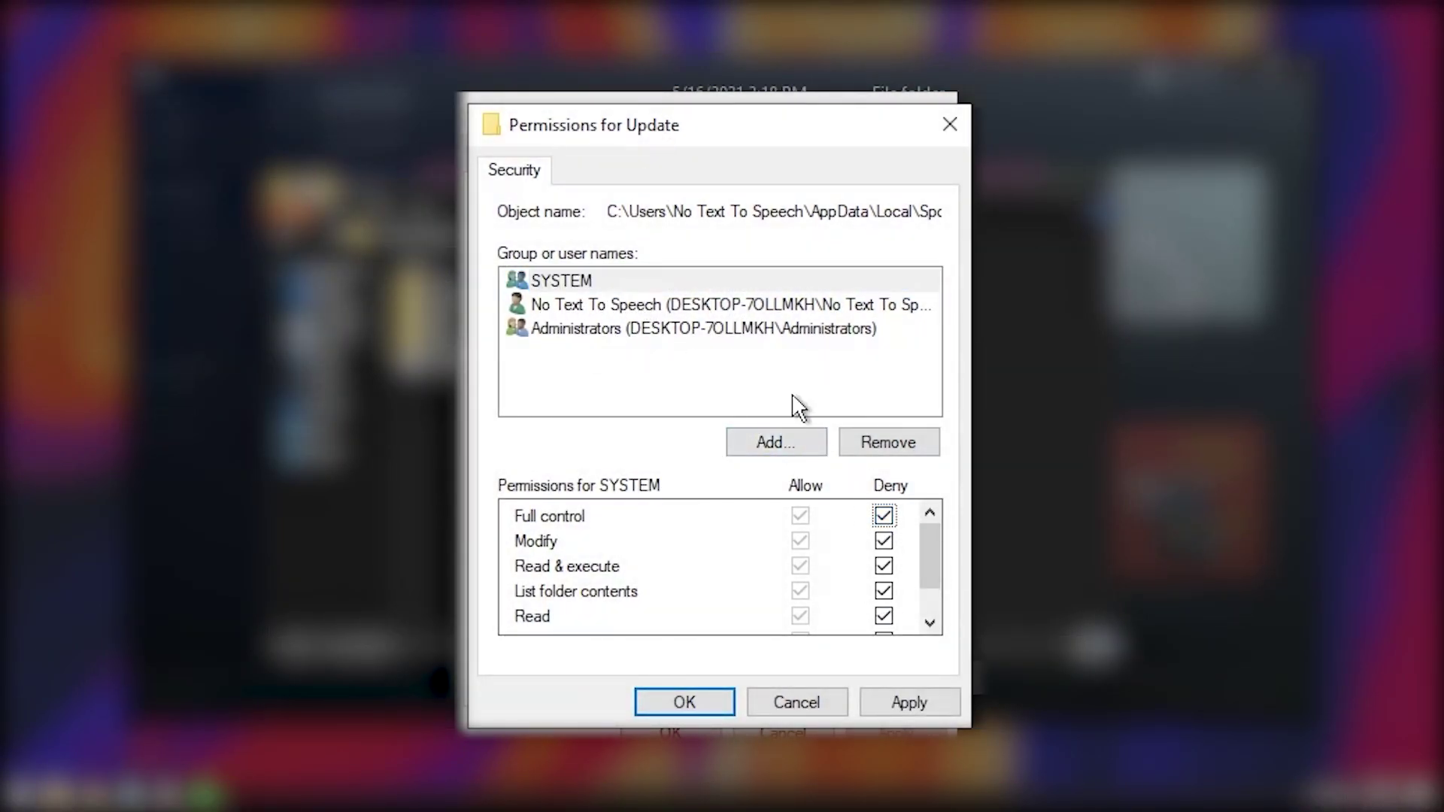
- Deny Full control on the Update folder to the user account and Administrators, and apply the permissions
click(629, 307)
click(884, 516)
click(638, 328)
click(878, 508)
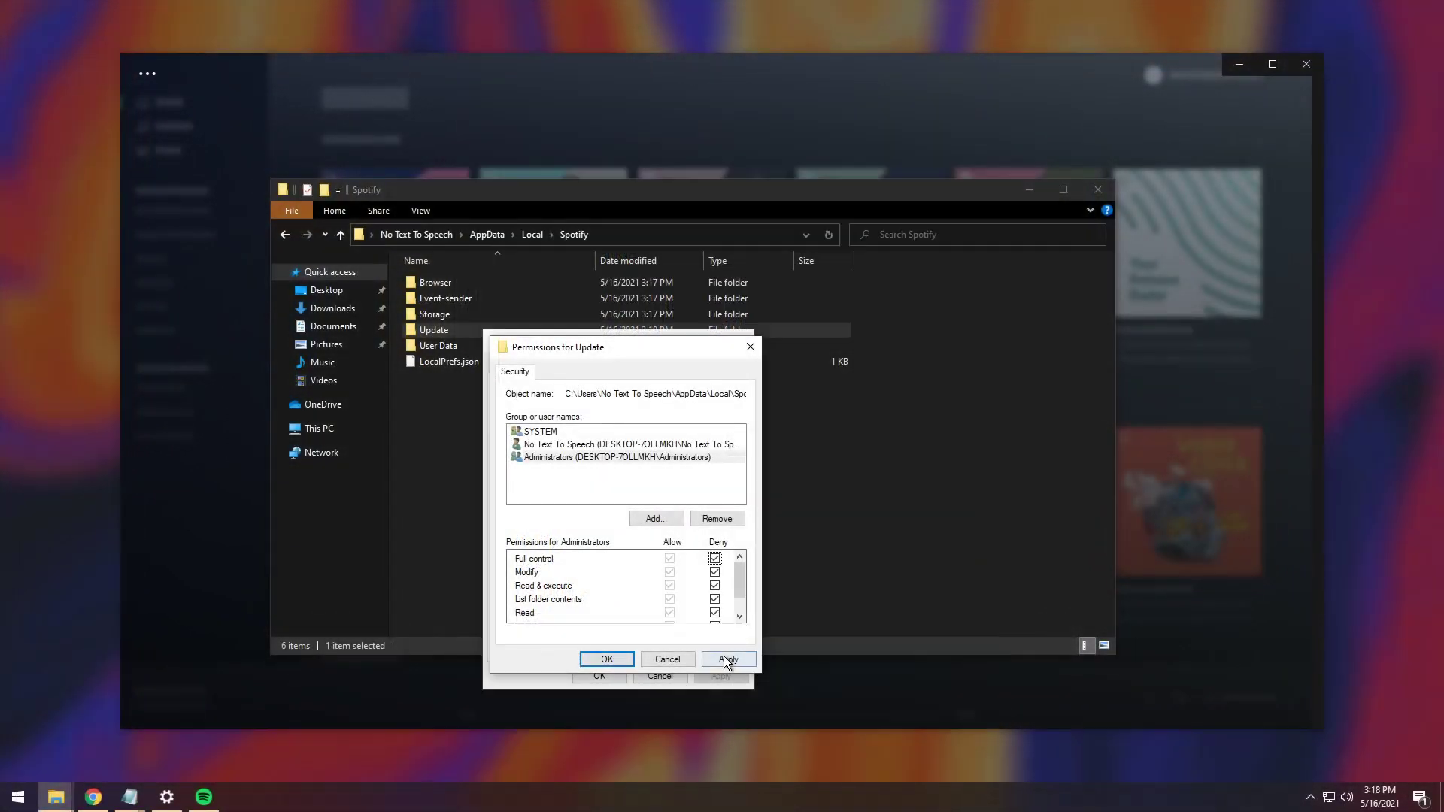
click(910, 703)
click(760, 471)
click(611, 661)
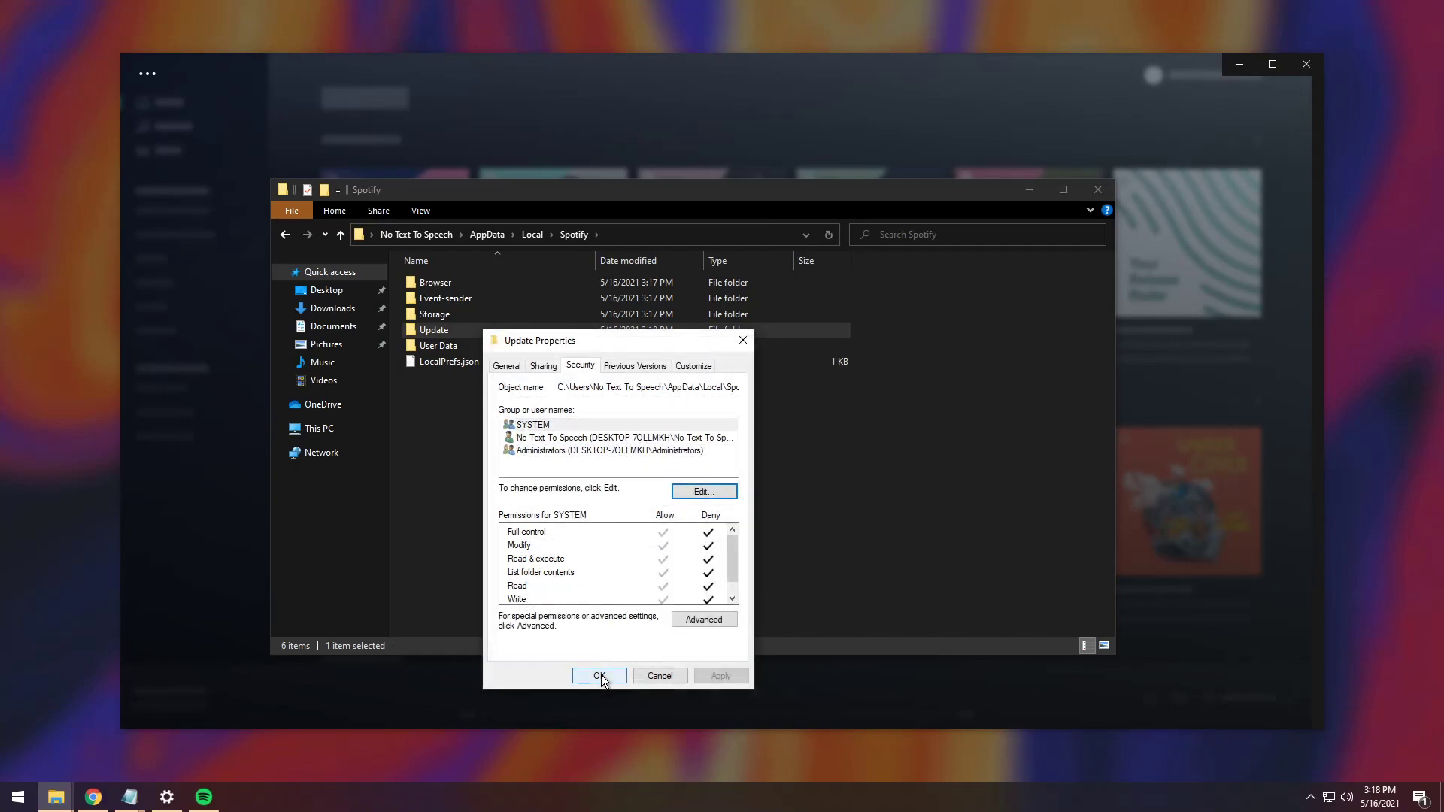
click(602, 675)
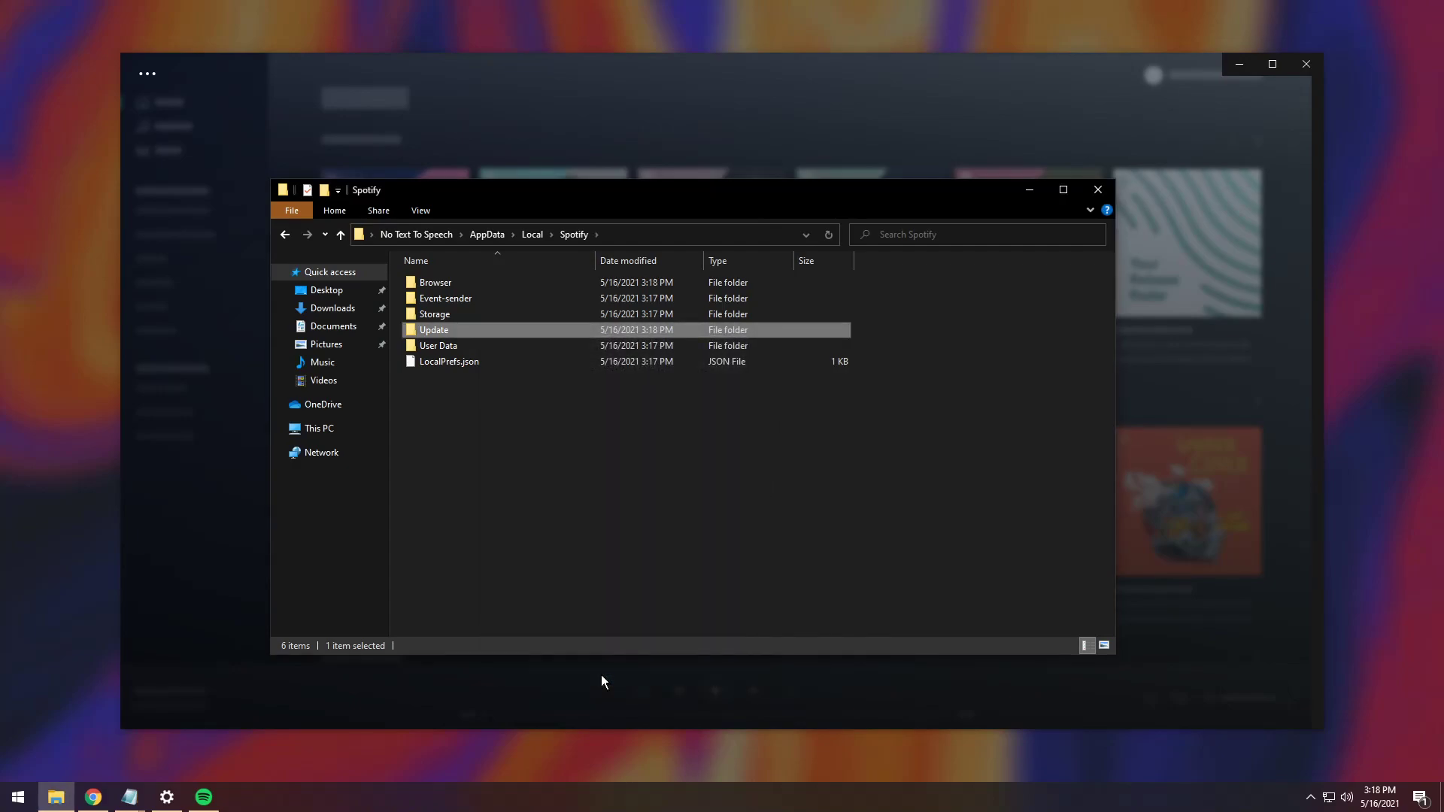
click(602, 675)
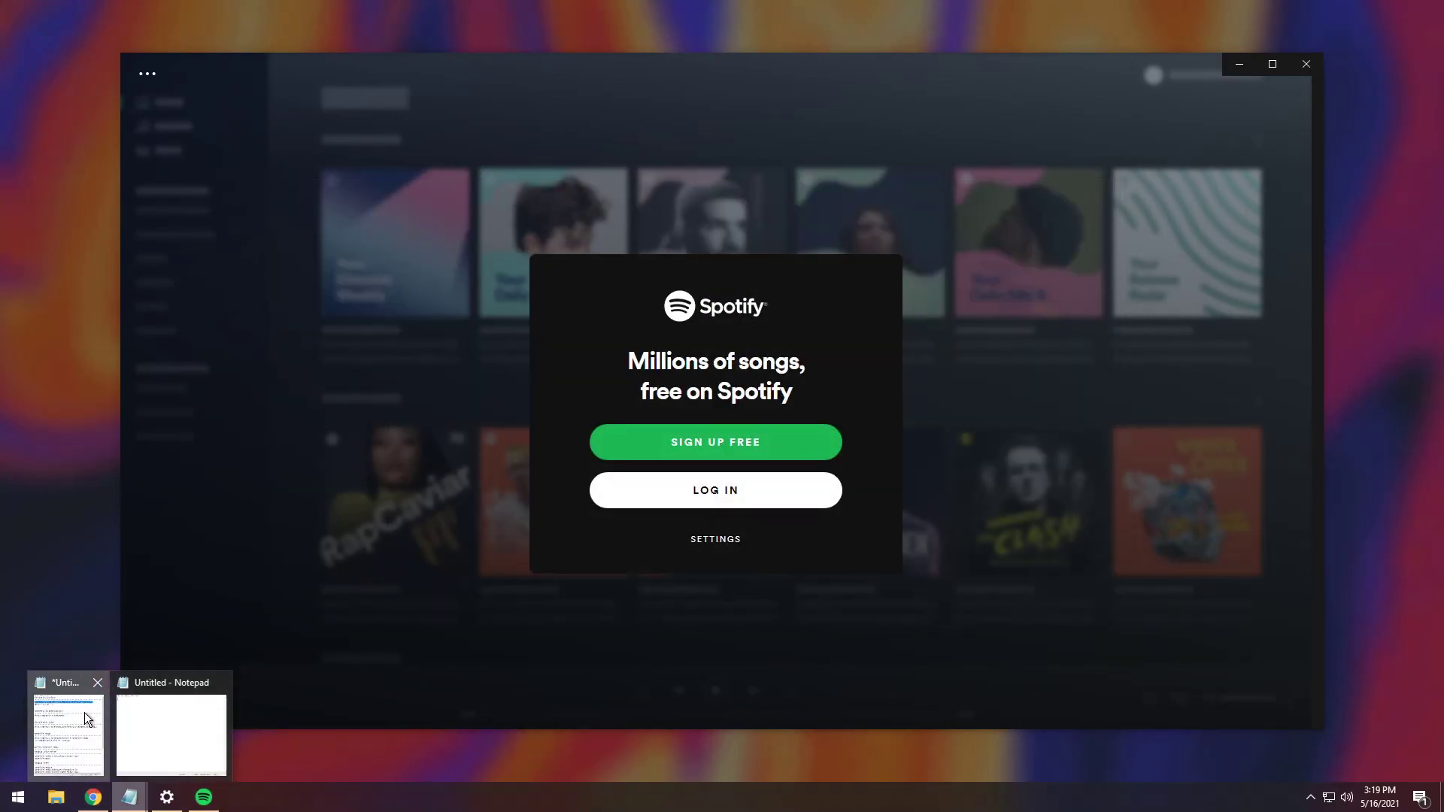
- Open the notes' link pastebin.com/ntwNEfSC in Chrome, copy the whole script from its raw paste data, and minimize the browser
click(129, 798)
drag(1078, 218, 802, 217)
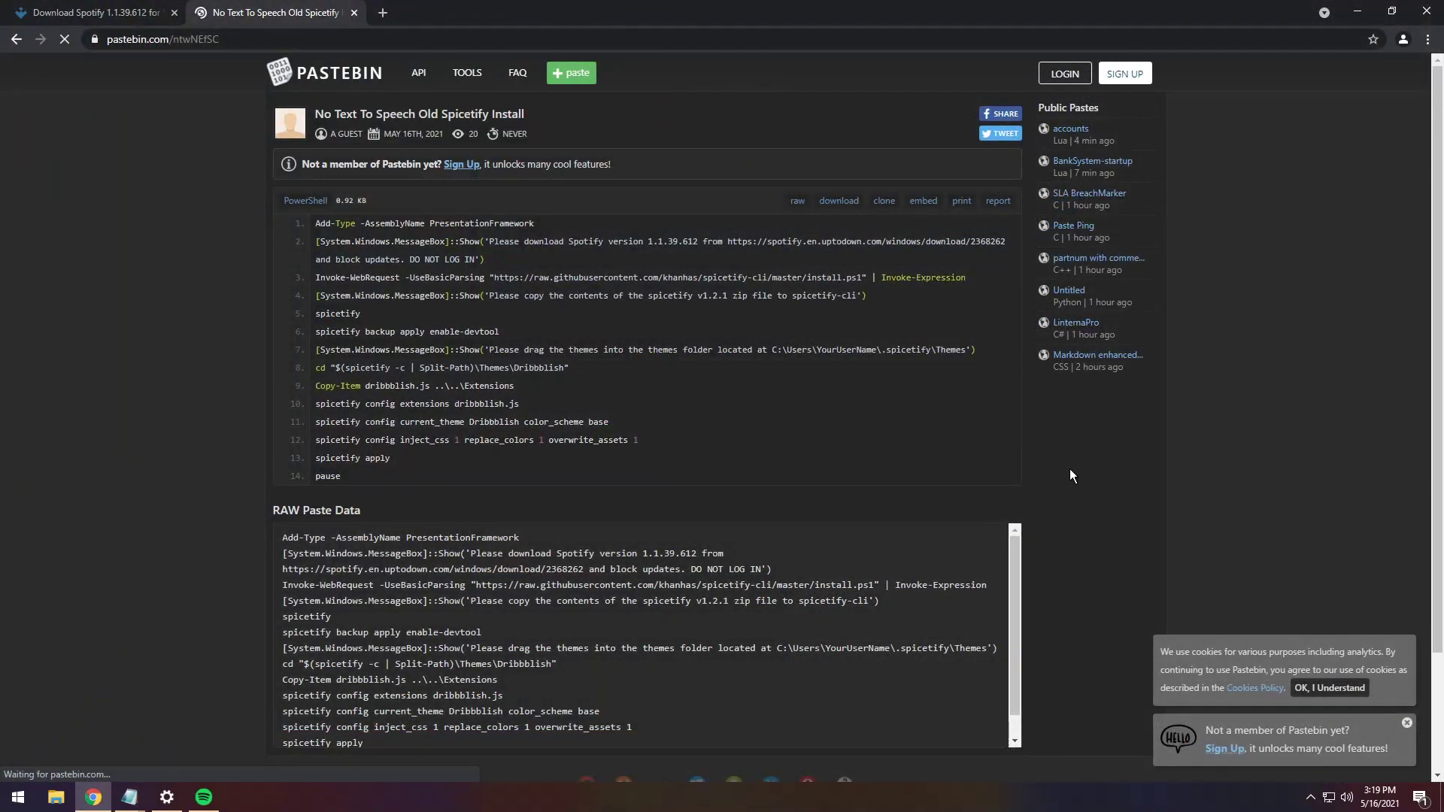
scroll(1072, 474, down, 2)
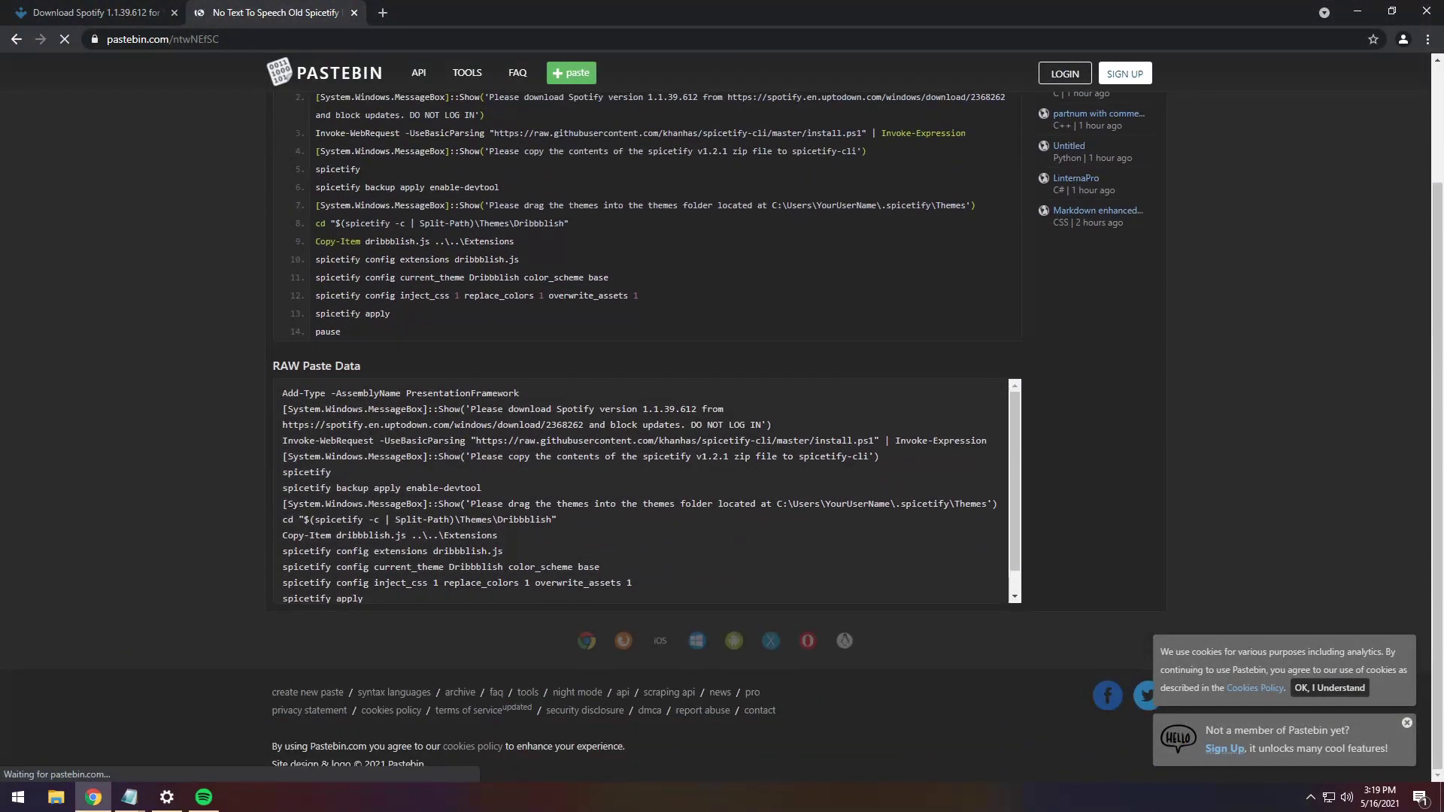
scroll(647, 512, down, 3)
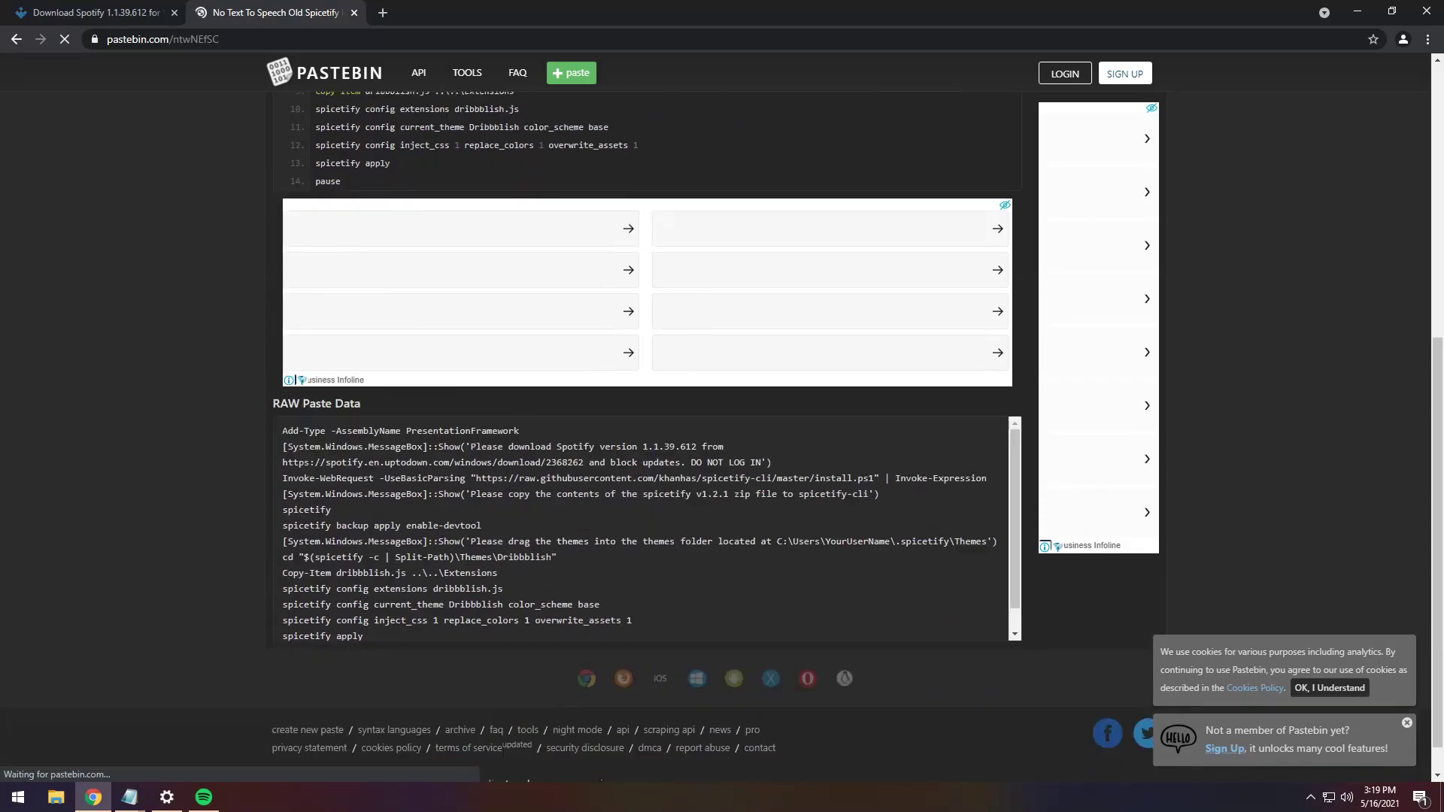
drag(316, 630, 251, 403)
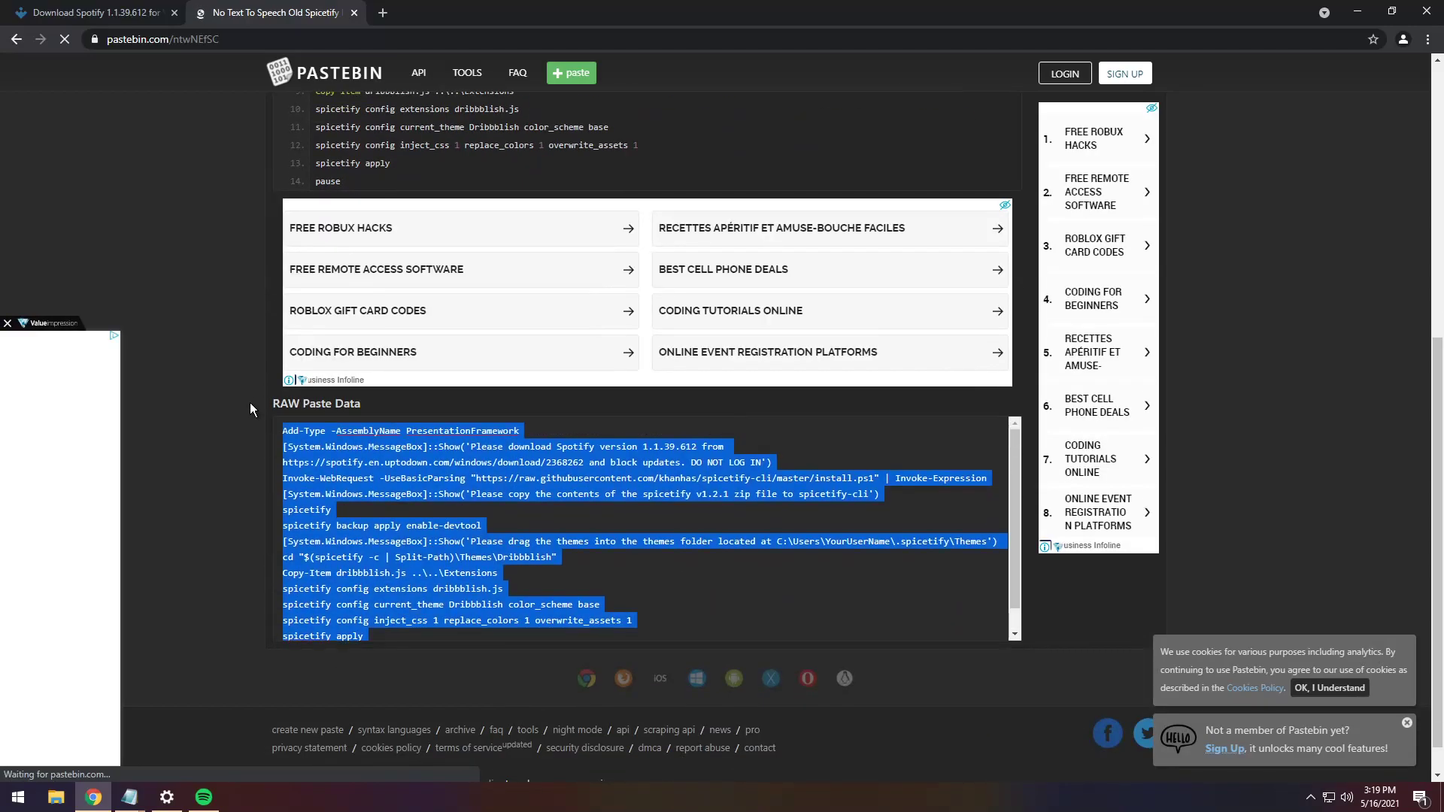
key(super+Down)
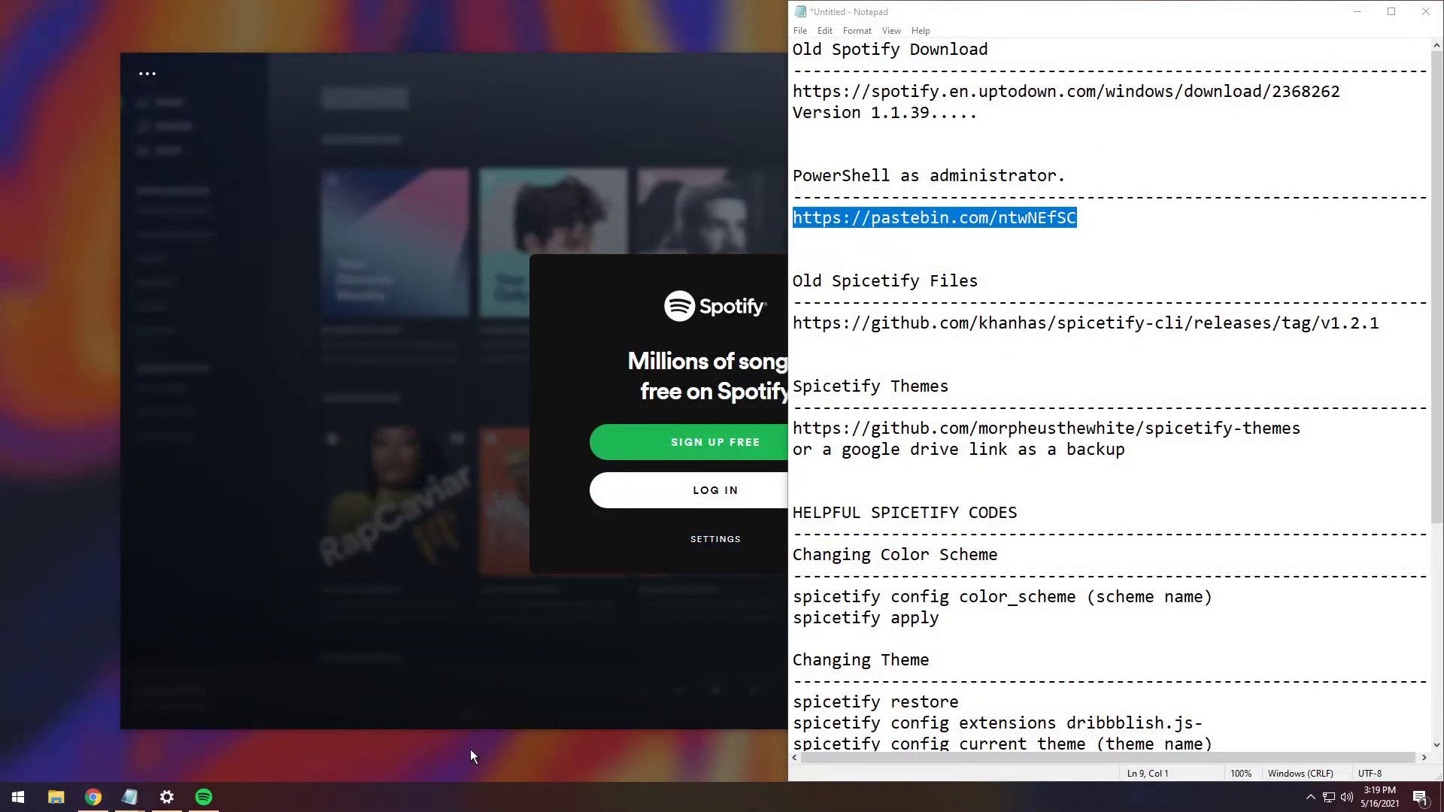
- Search Windows for powershell, run Windows PowerShell as administrator, and allow it to make changes to the device
click(13, 806)
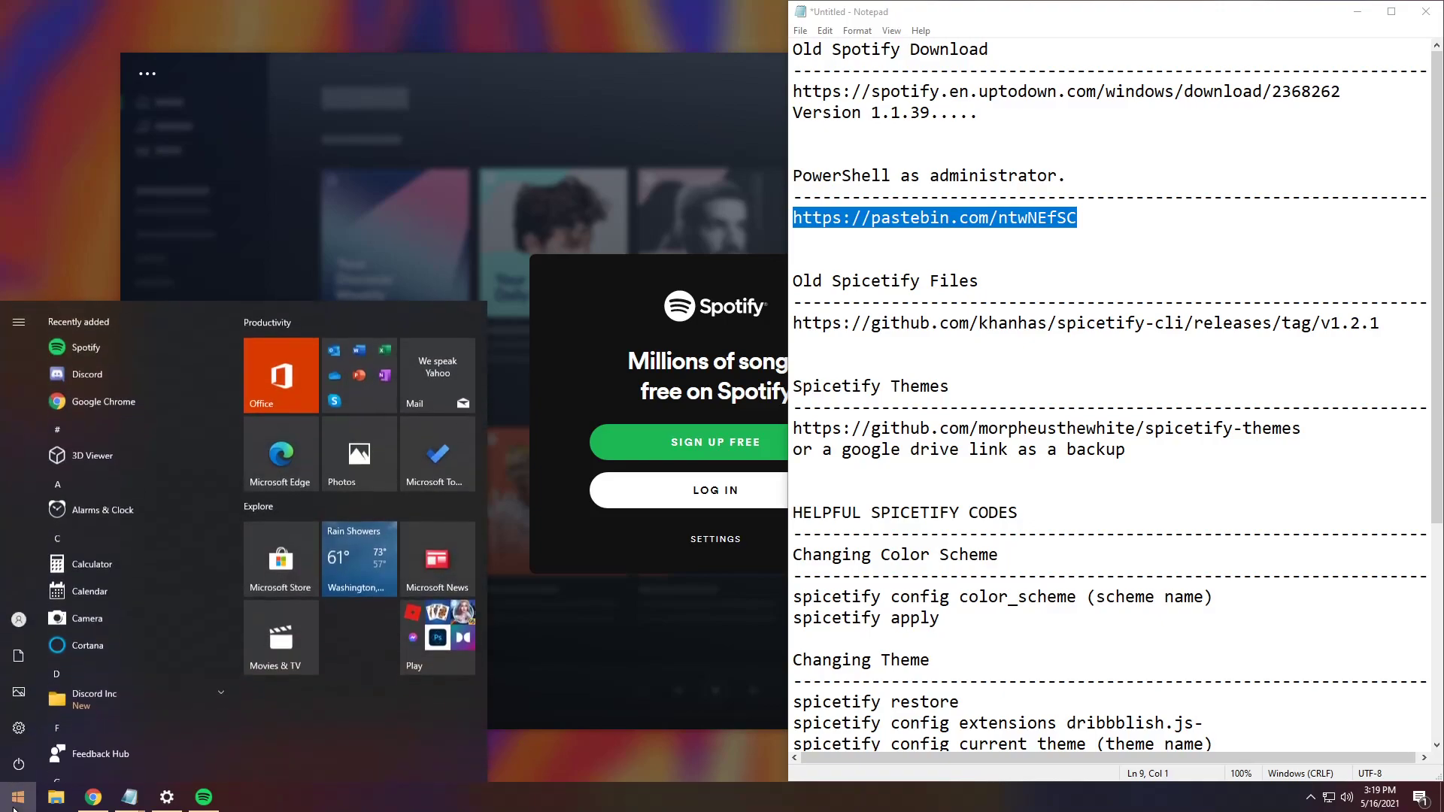
text(powershell)
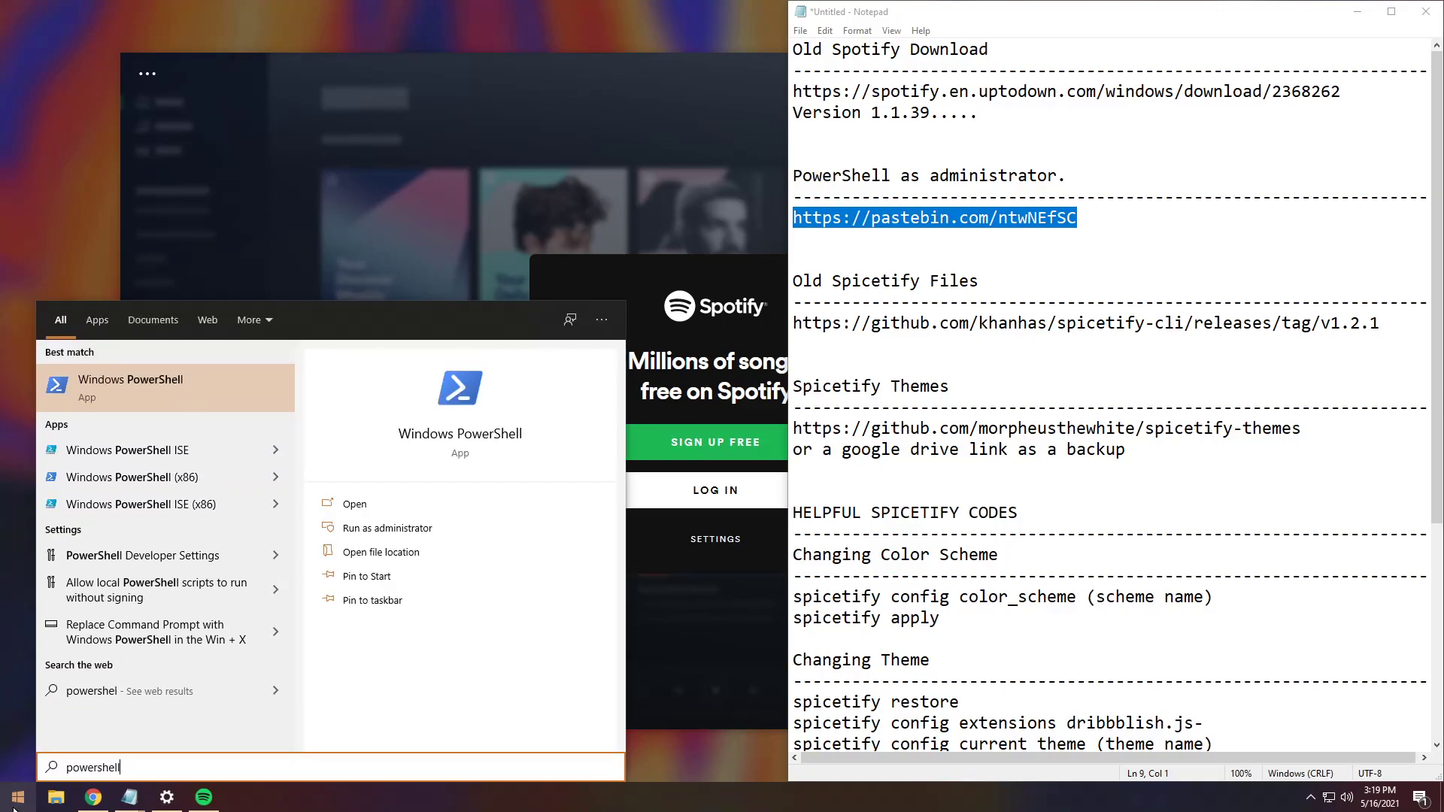
click(390, 535)
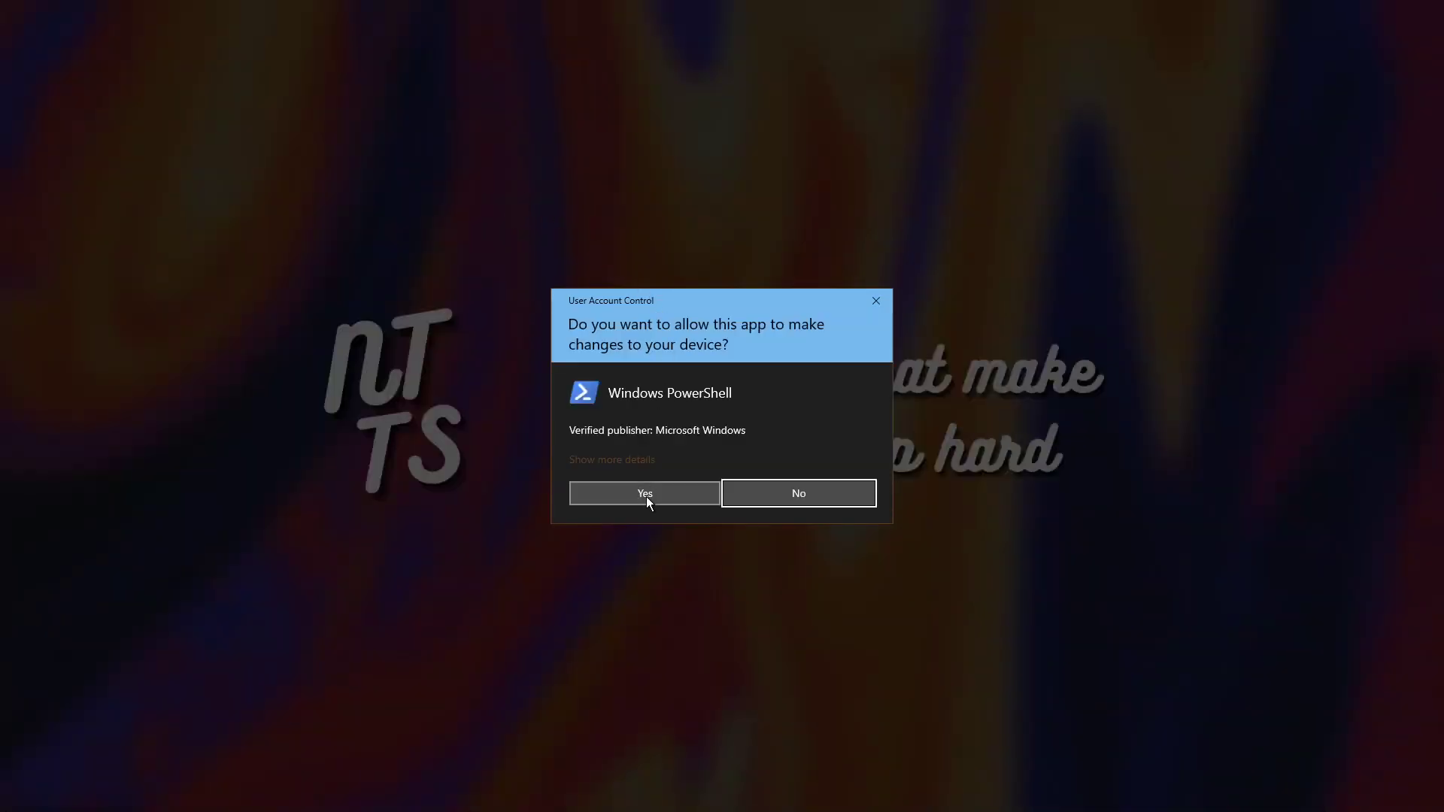
click(644, 491)
- Paste the copied install script into PowerShell and acknowledge its message about downloading Spotify 1.1.39.612
drag(359, 84, 551, 102)
right_click(471, 190)
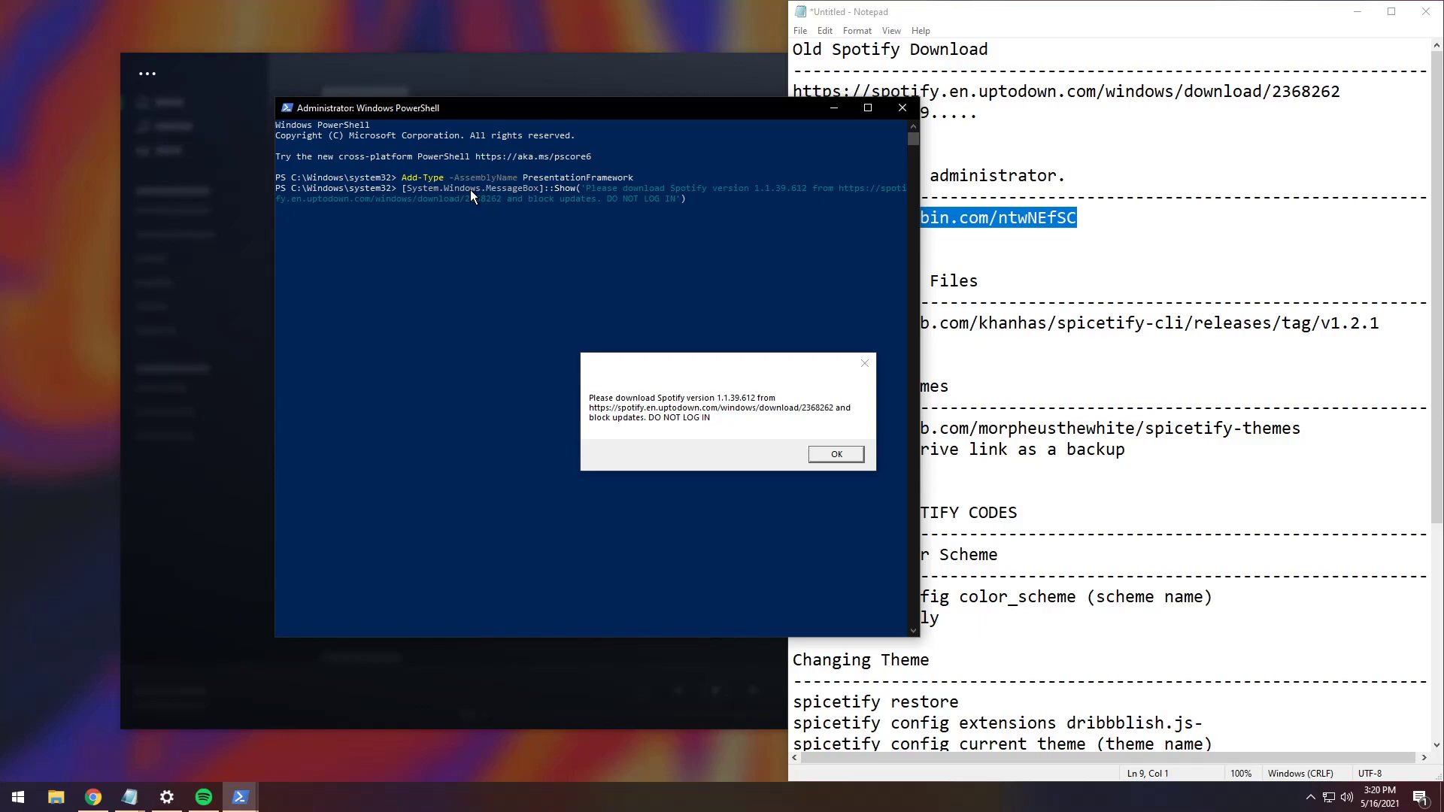
click(836, 454)
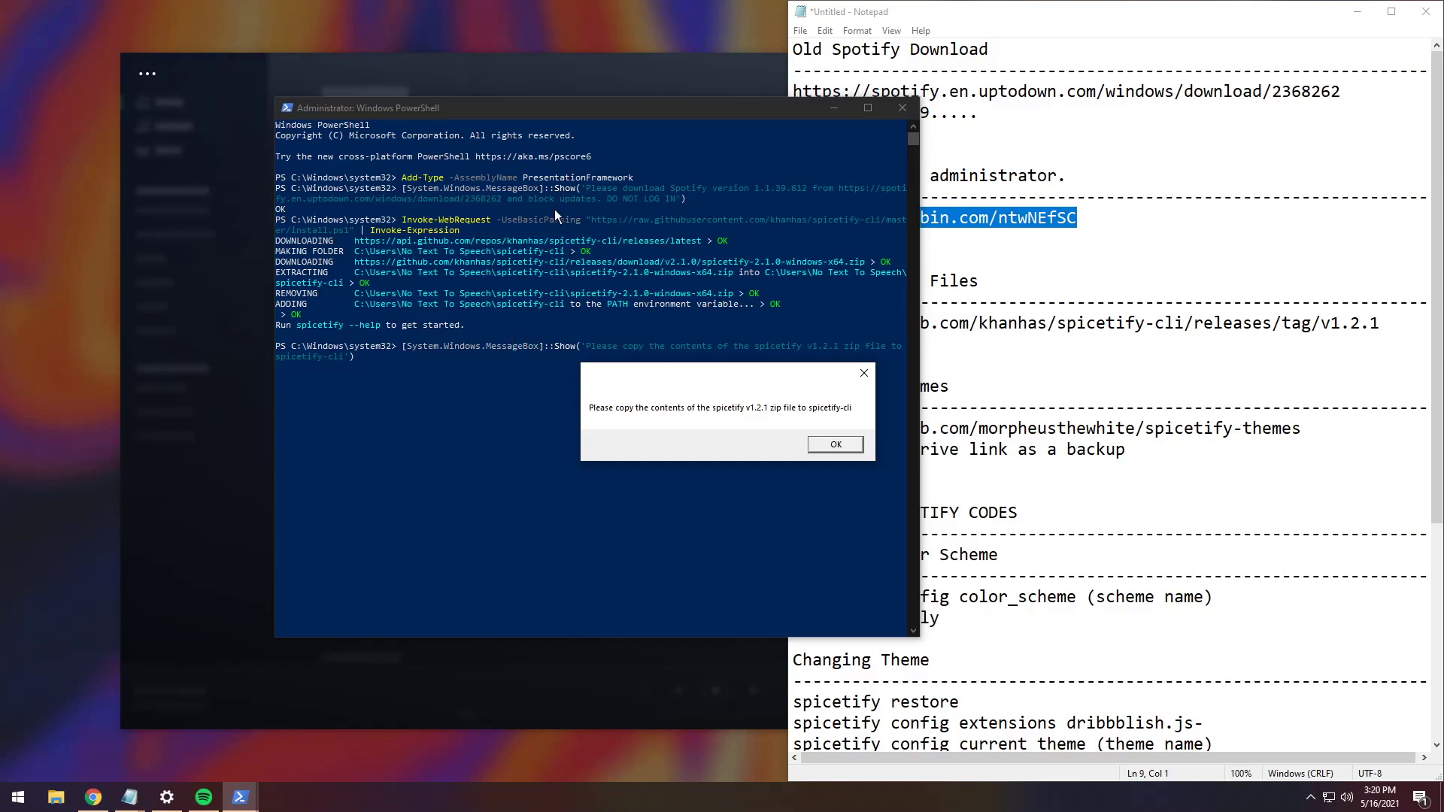
- Open the notes' Old Spicetify Files link in Chrome, download spicetify-1.2.1-windows-x64.zip, and open the archive
click(795, 259)
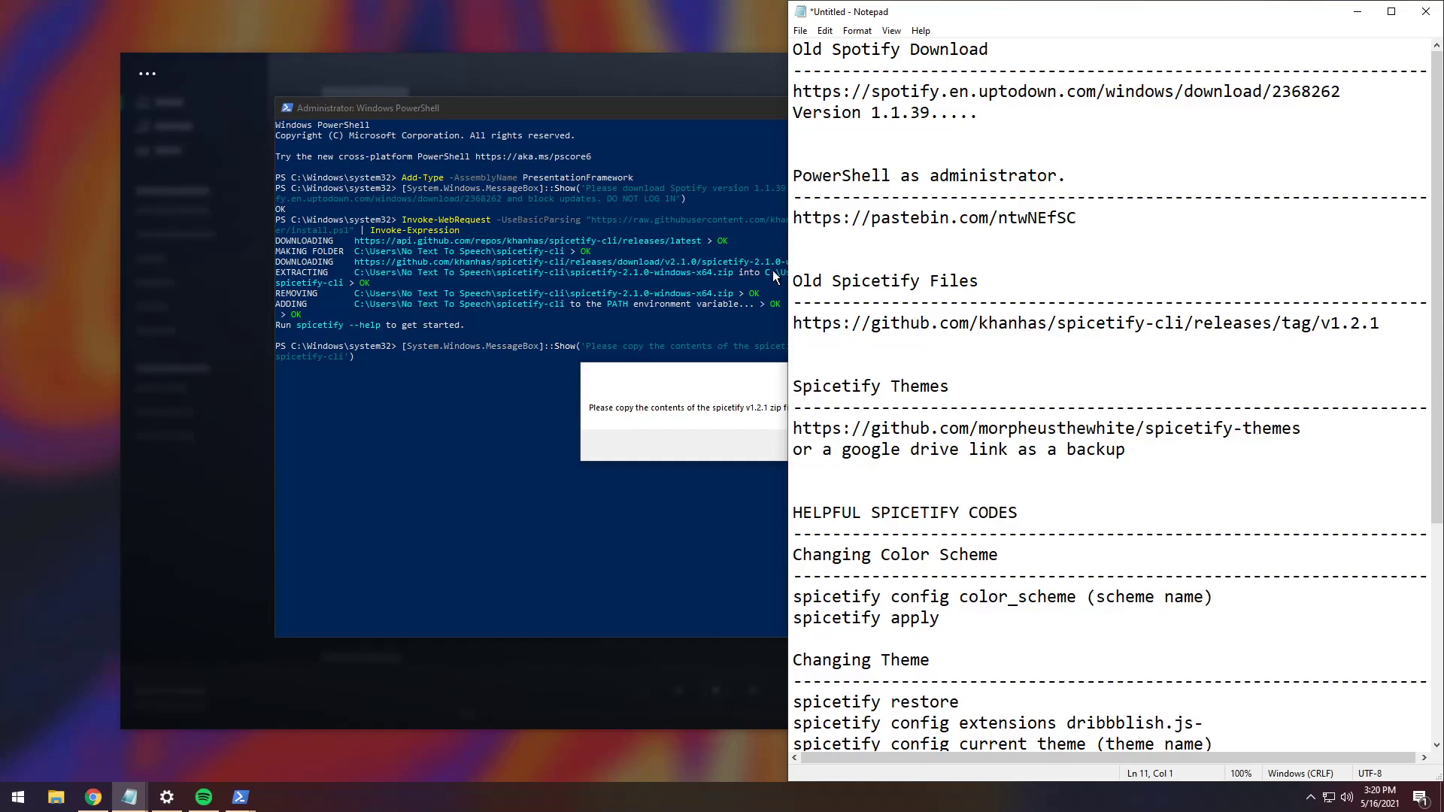
drag(1380, 322, 794, 323)
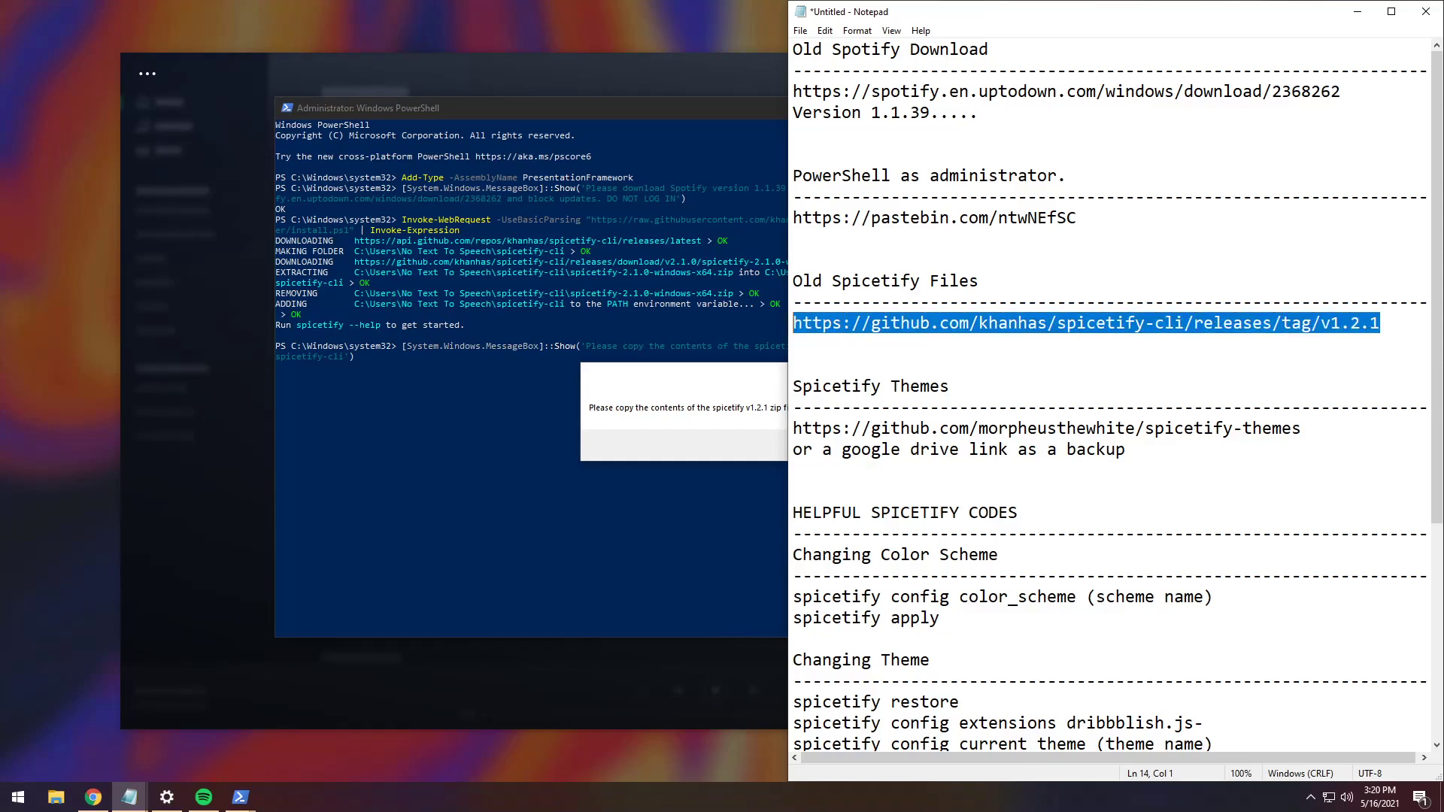
click(93, 797)
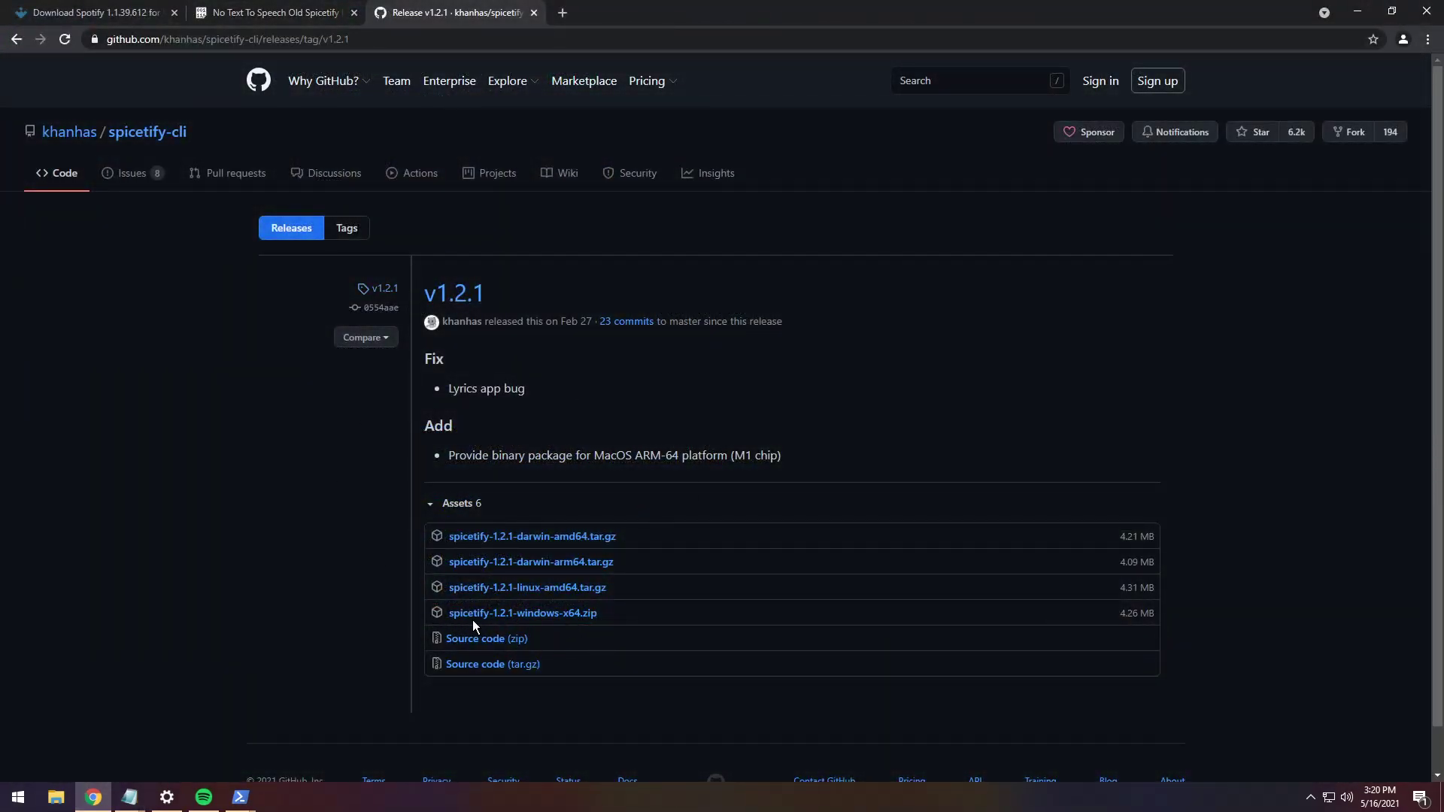
click(549, 624)
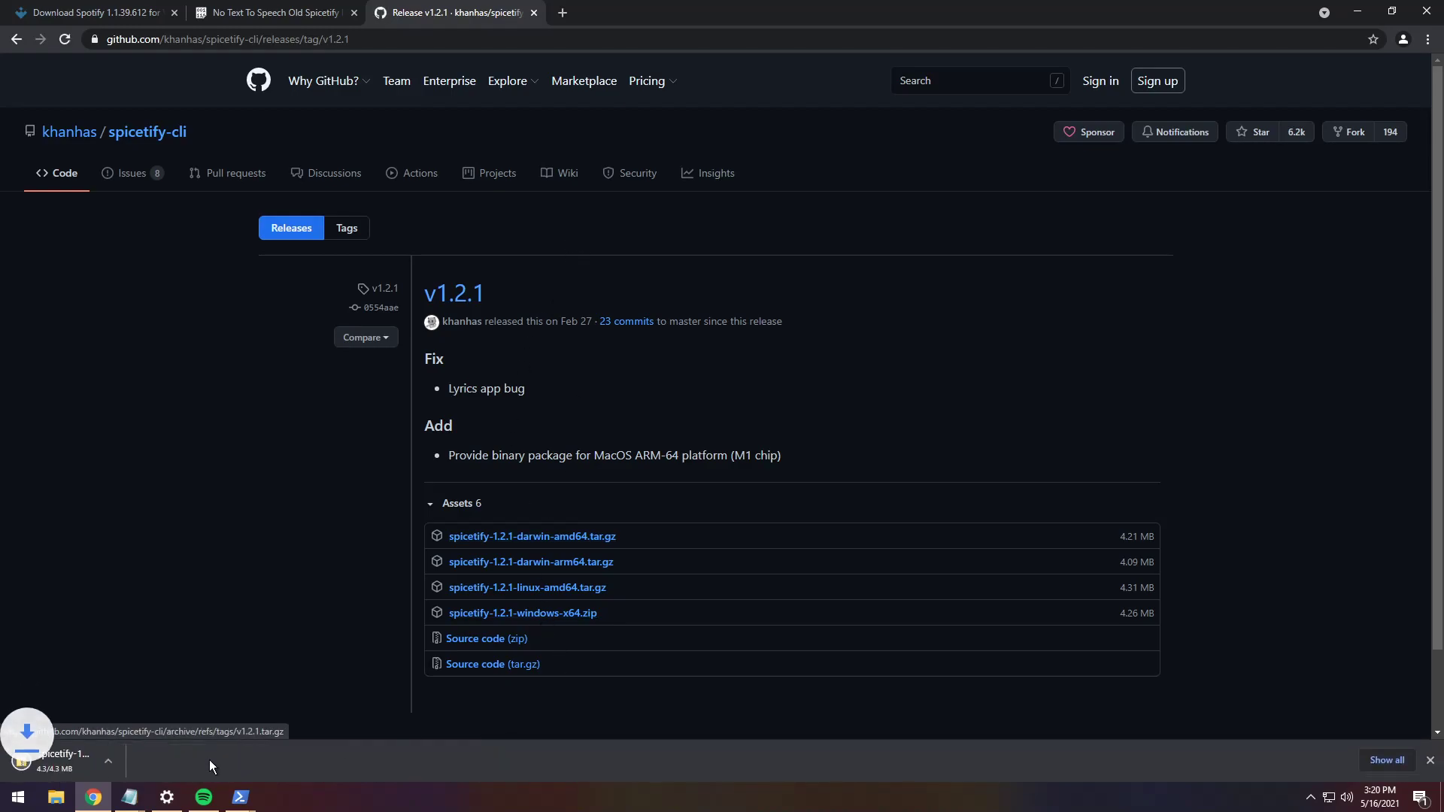
click(92, 759)
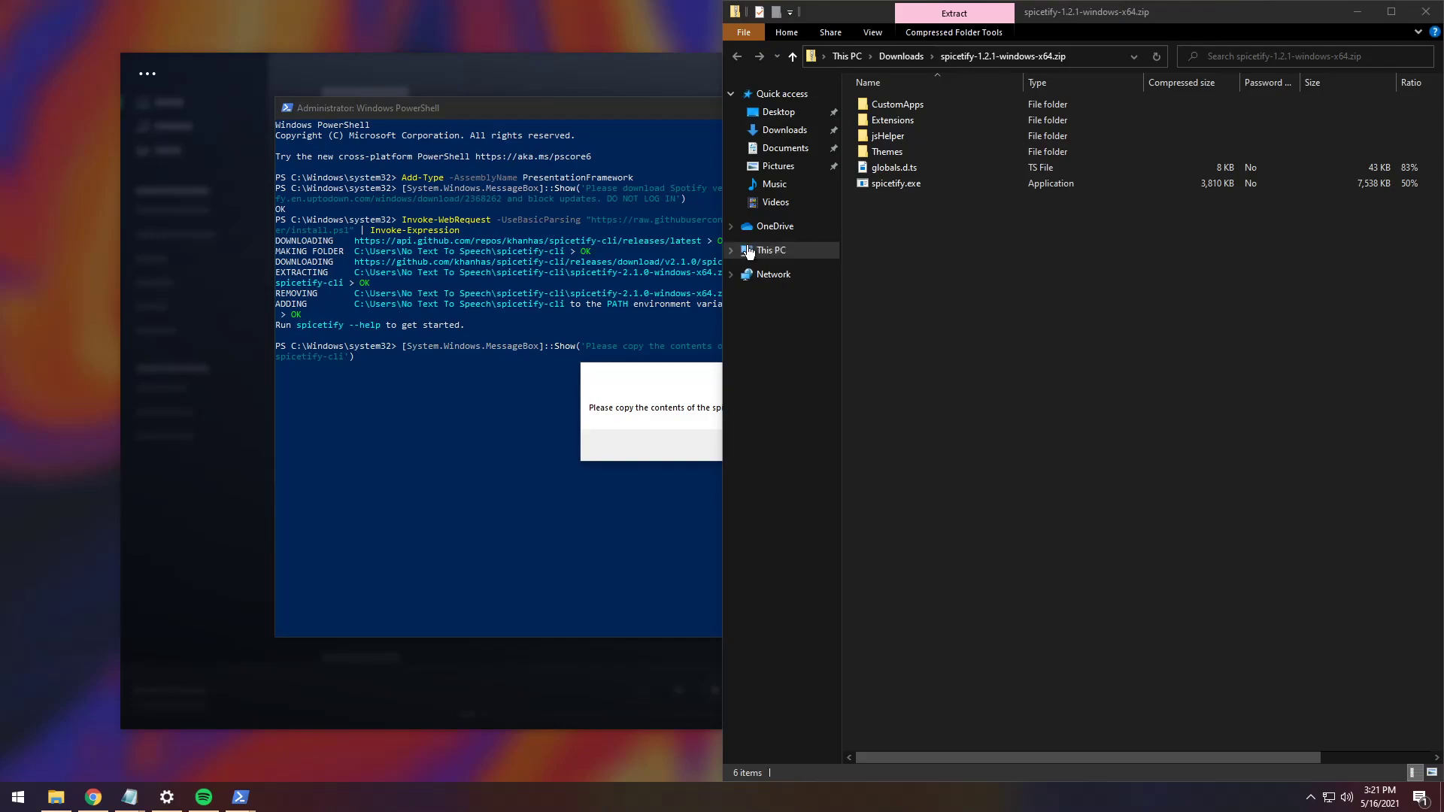
- Open This PC in a second window beside the archive and browse to the spicetify-cli folder in the user's profile folder
right_click(769, 260)
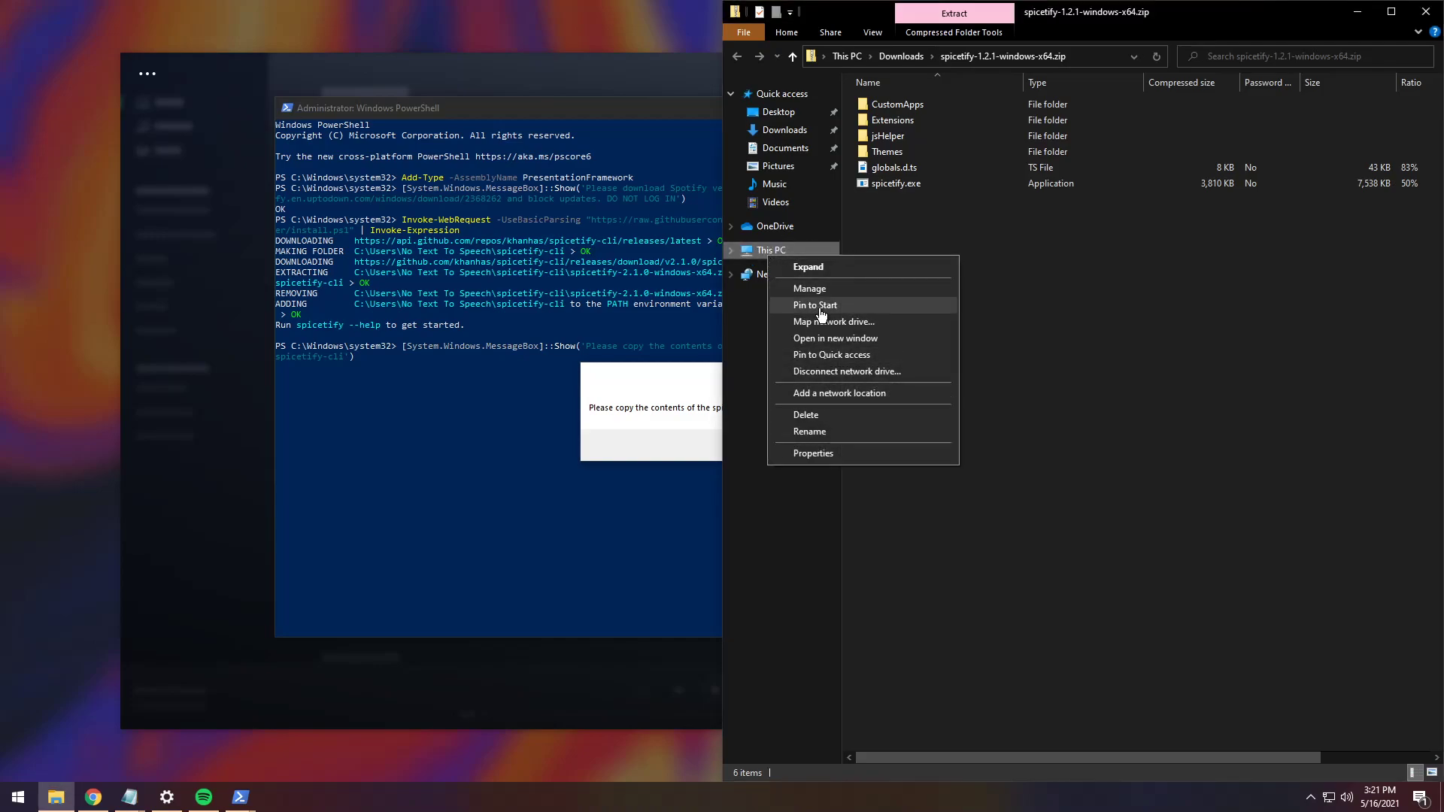
click(824, 337)
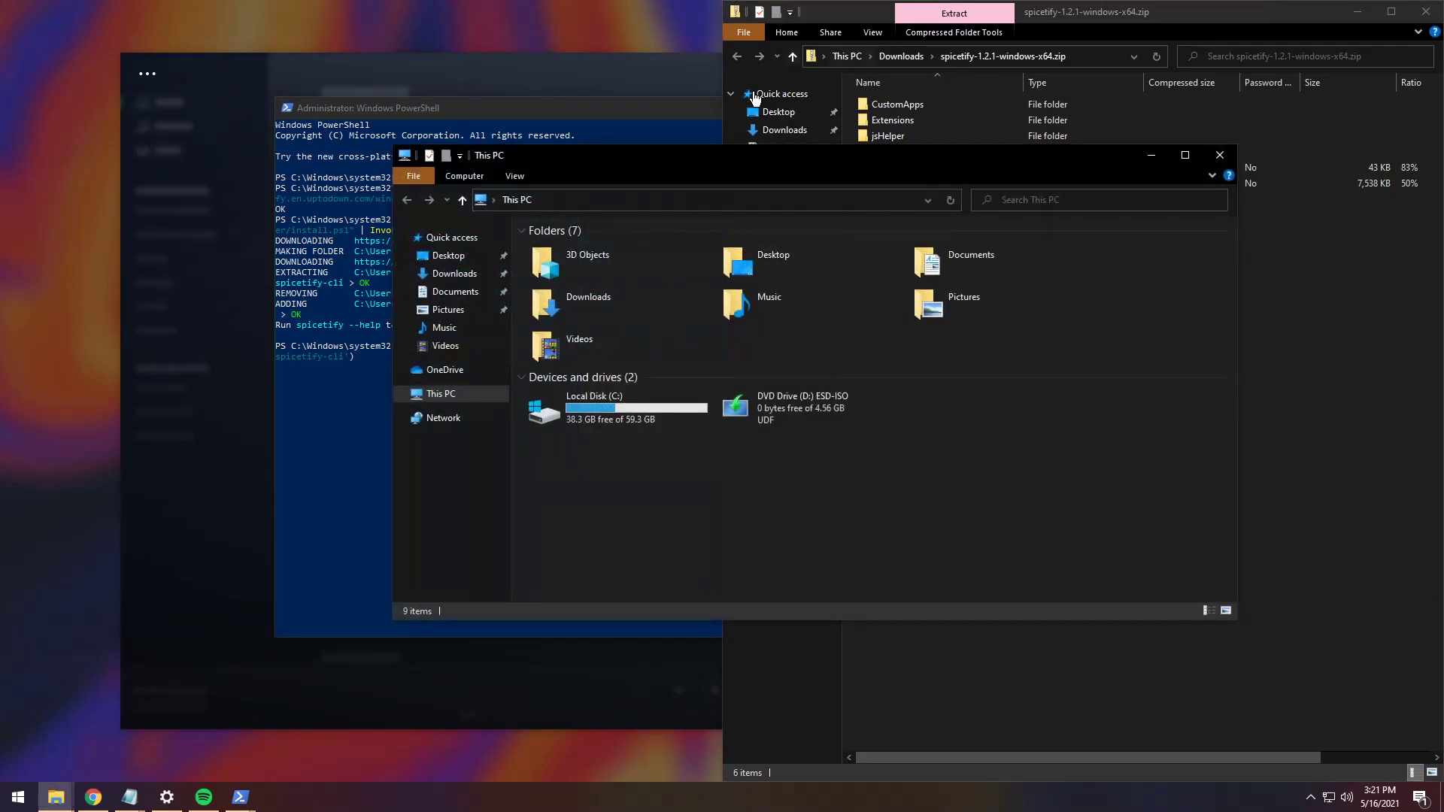
drag(751, 163, 4, 255)
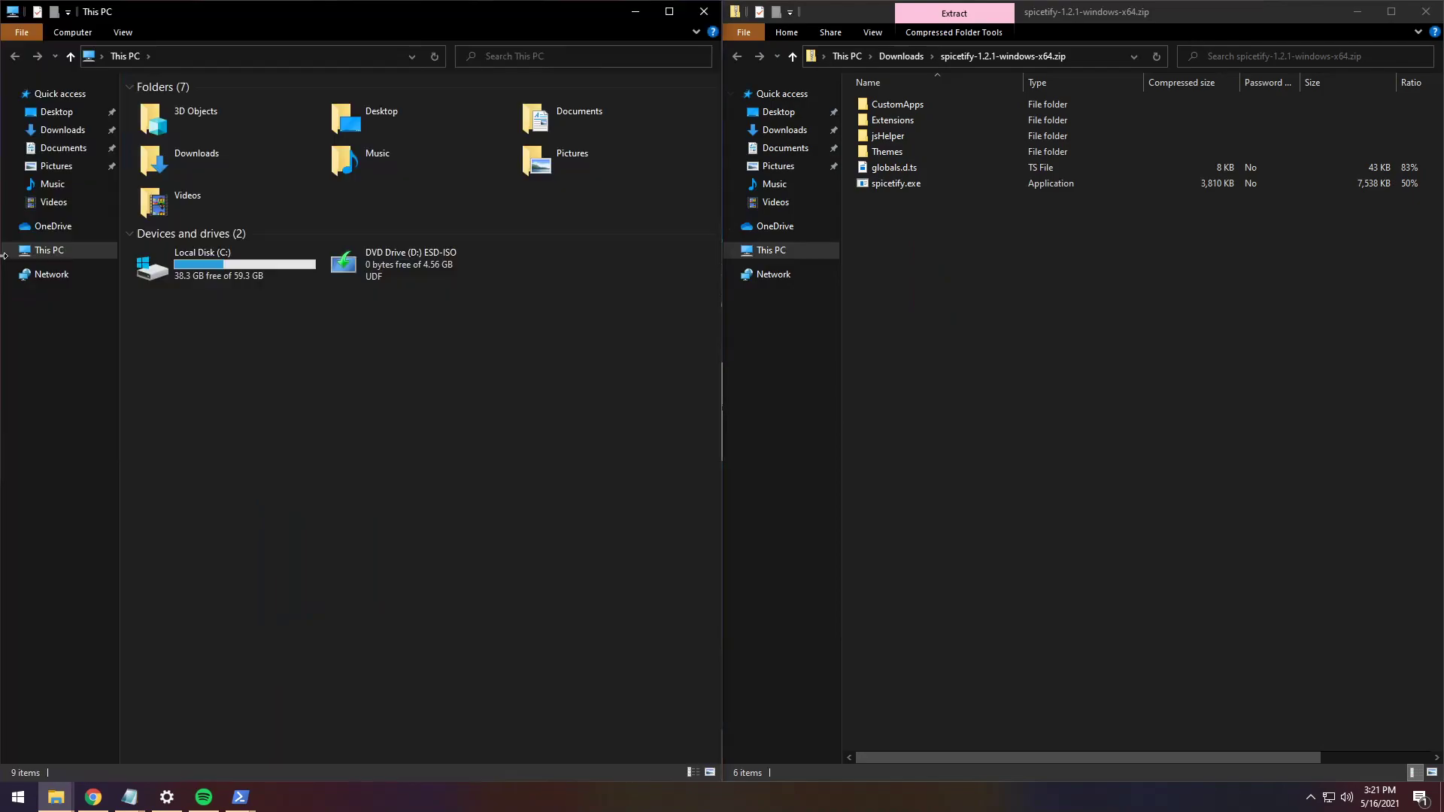
double_click(224, 265)
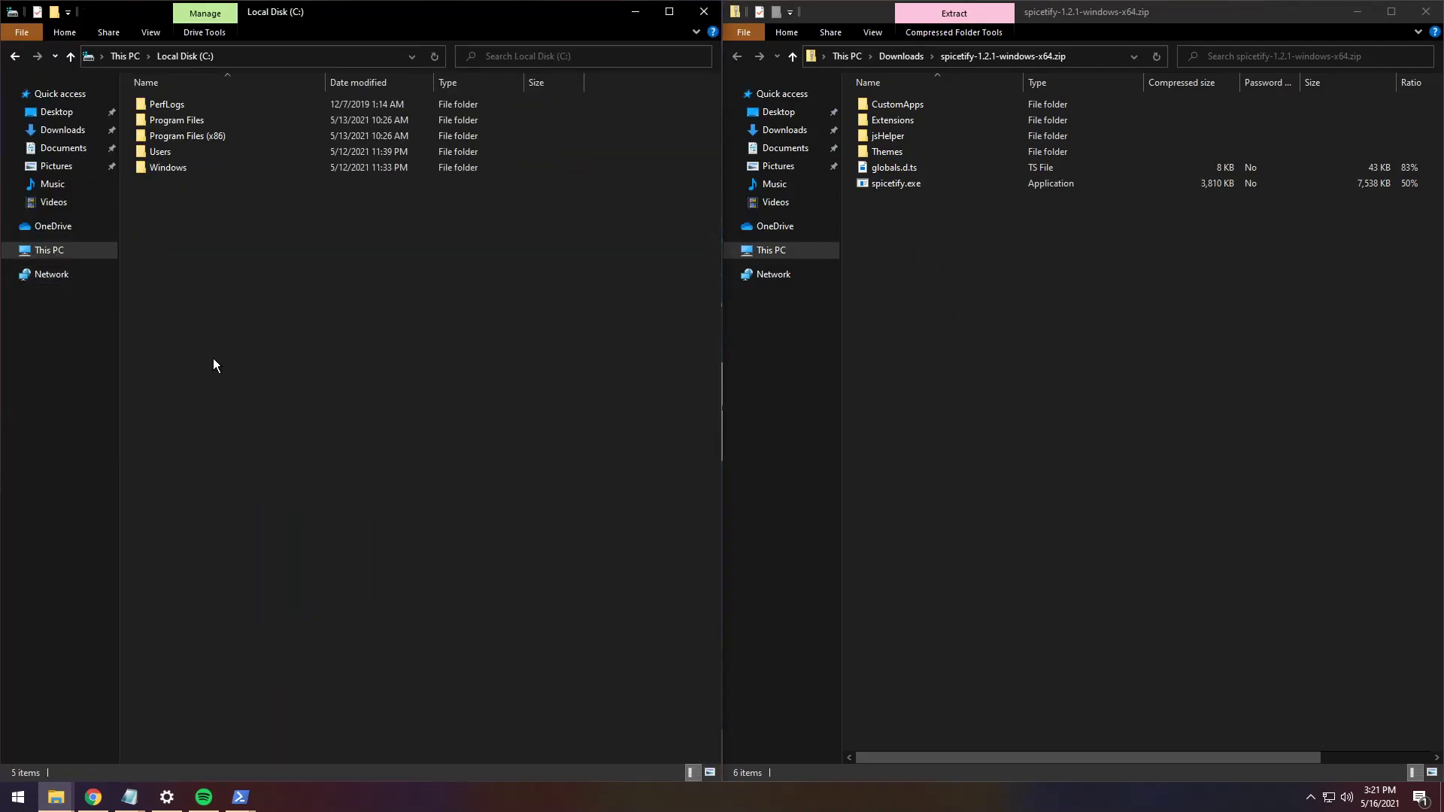
double_click(168, 154)
double_click(178, 103)
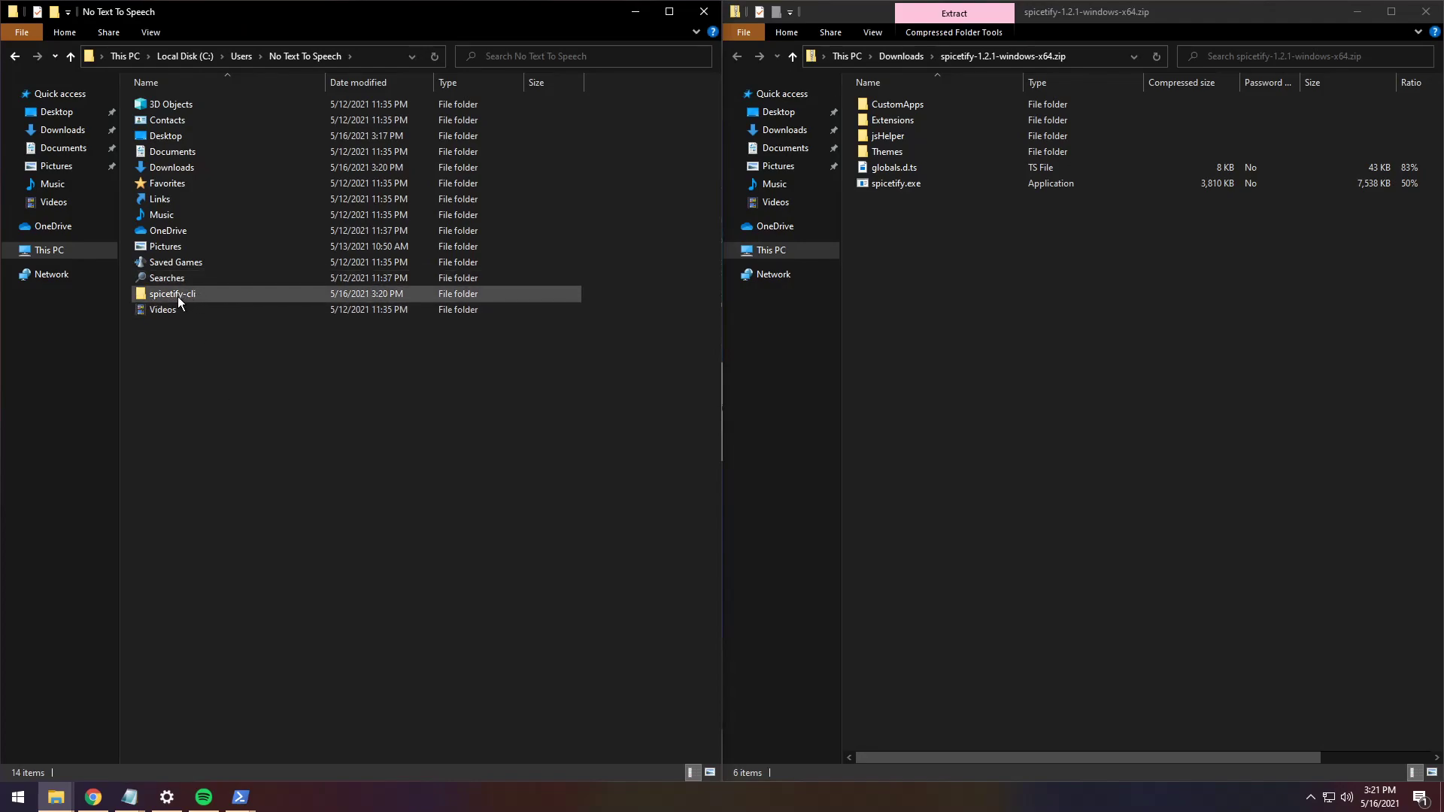
double_click(221, 295)
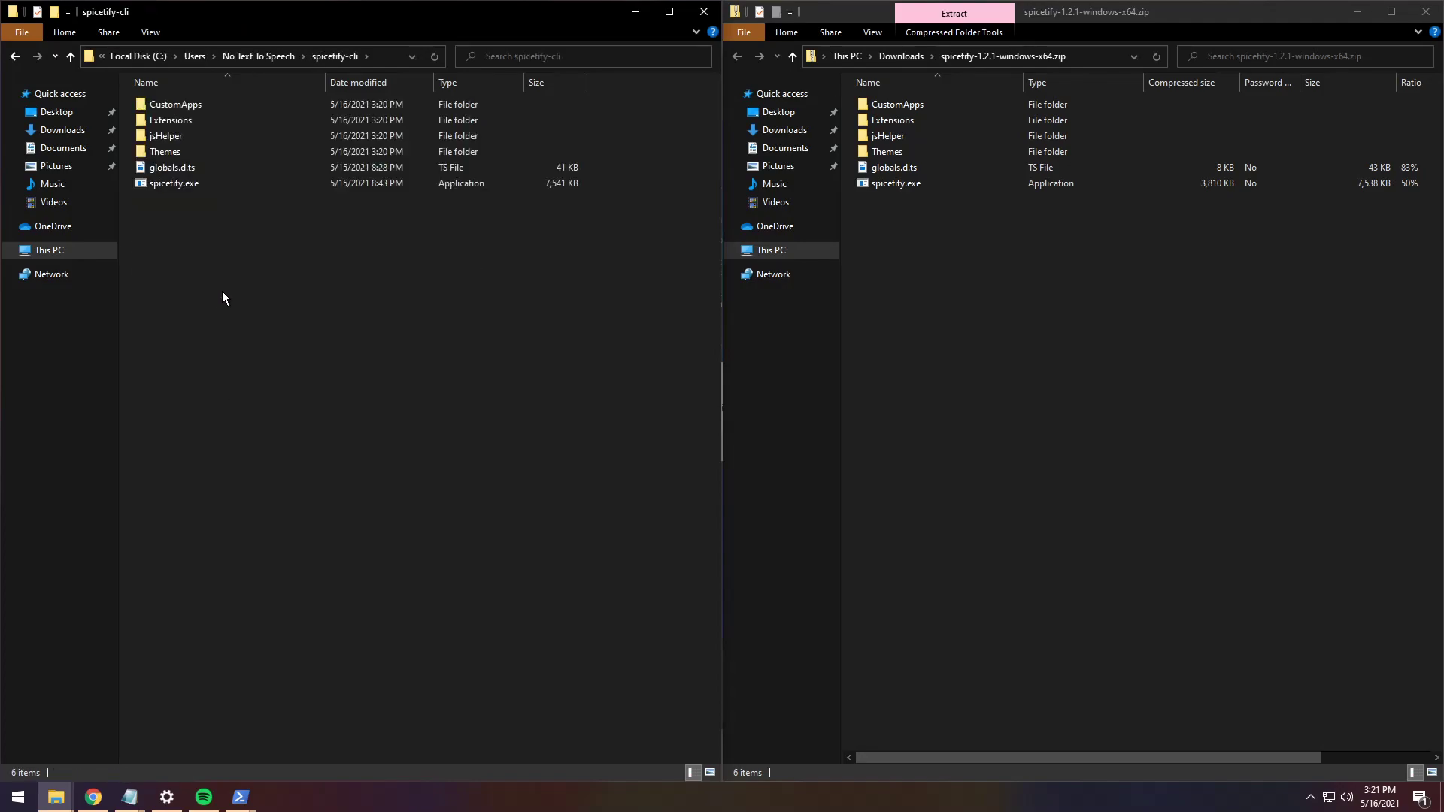
- Delete everything in the spicetify-cli folder and copy in all contents of the spicetify-1.2.1-windows-x64.zip archive
drag(194, 227, 176, 99)
key(Delete)
drag(932, 245, 983, 57)
drag(968, 108, 418, 227)
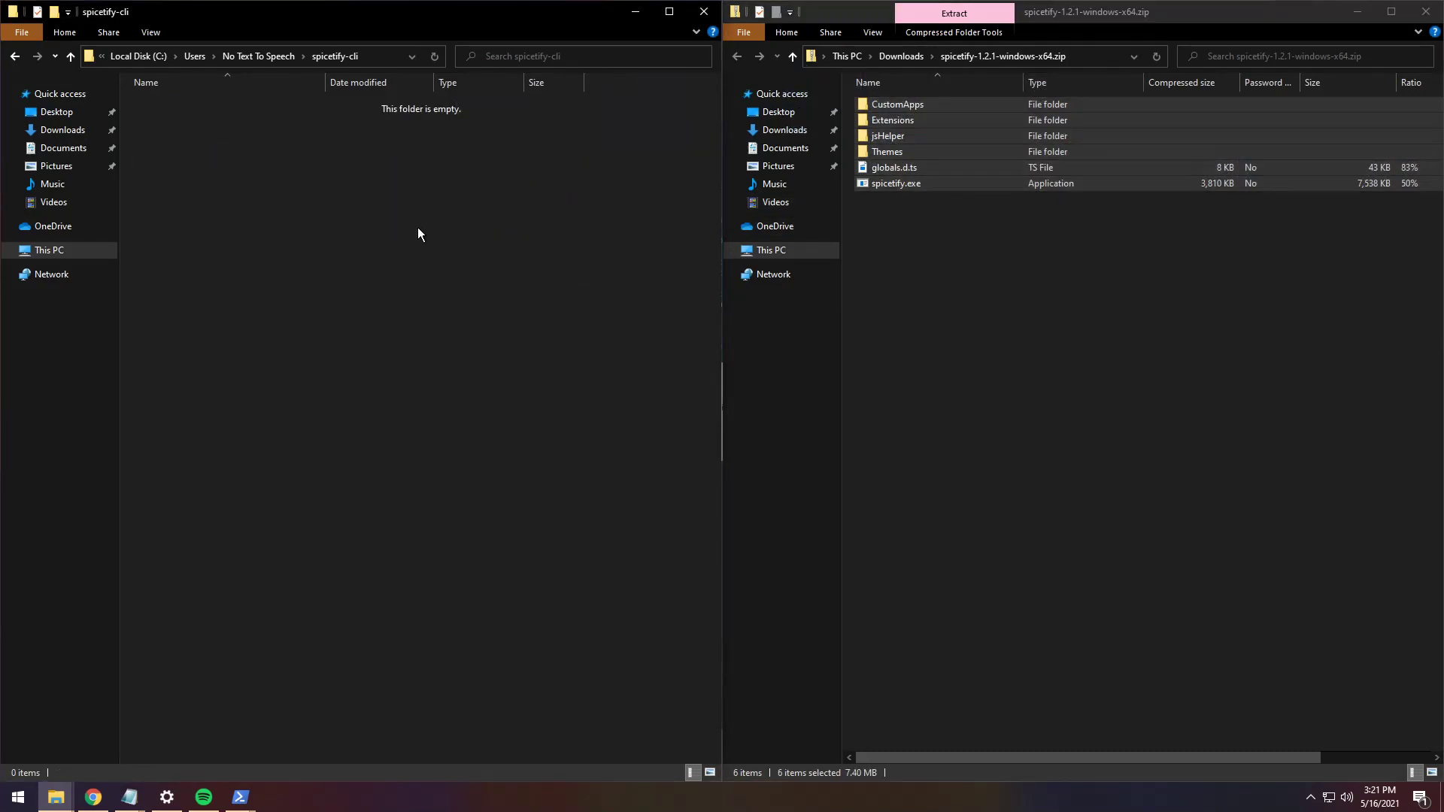
- Close both folder windows and acknowledge the script's message about copying the spicetify v1.2.1 files so it continues
click(708, 14)
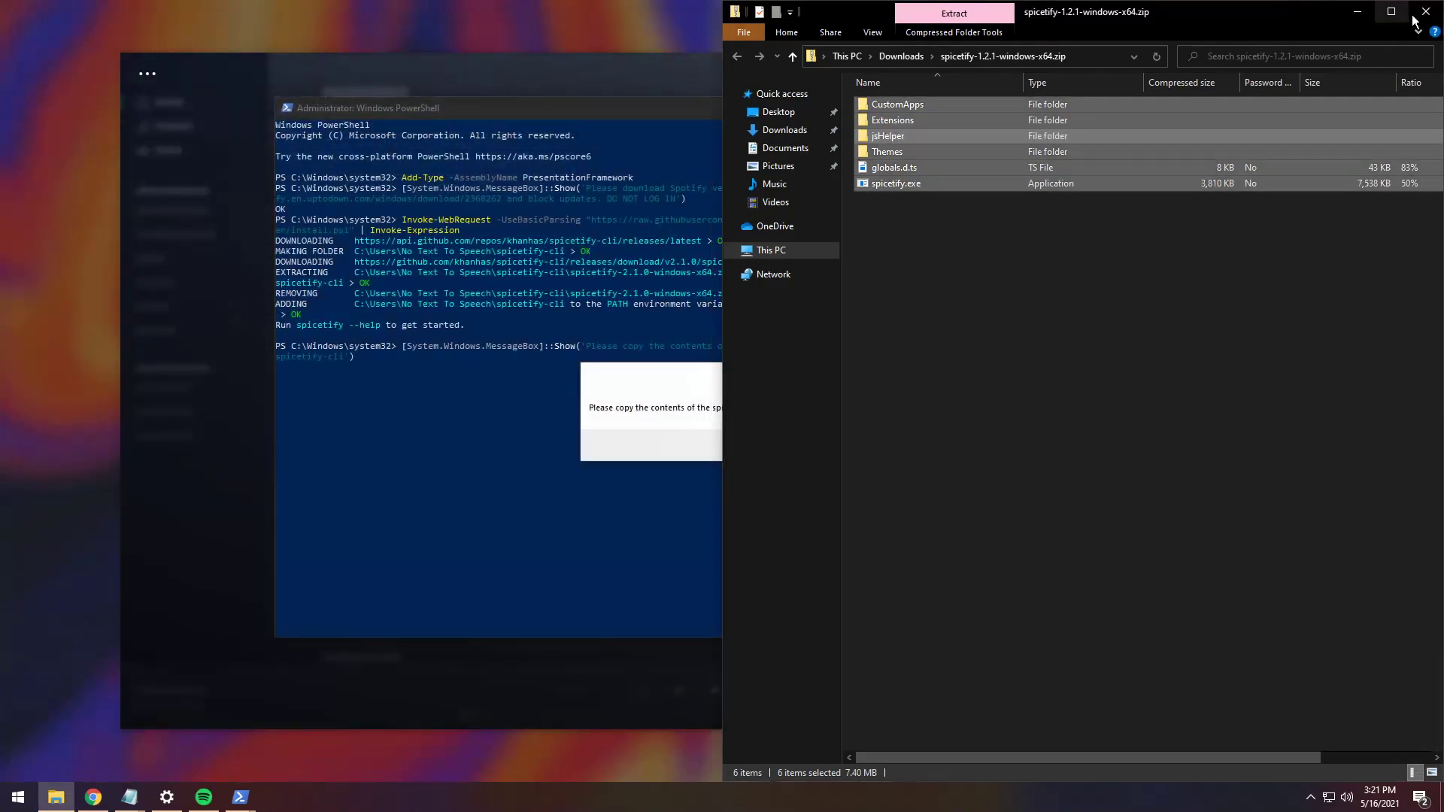
click(1426, 11)
click(1358, 11)
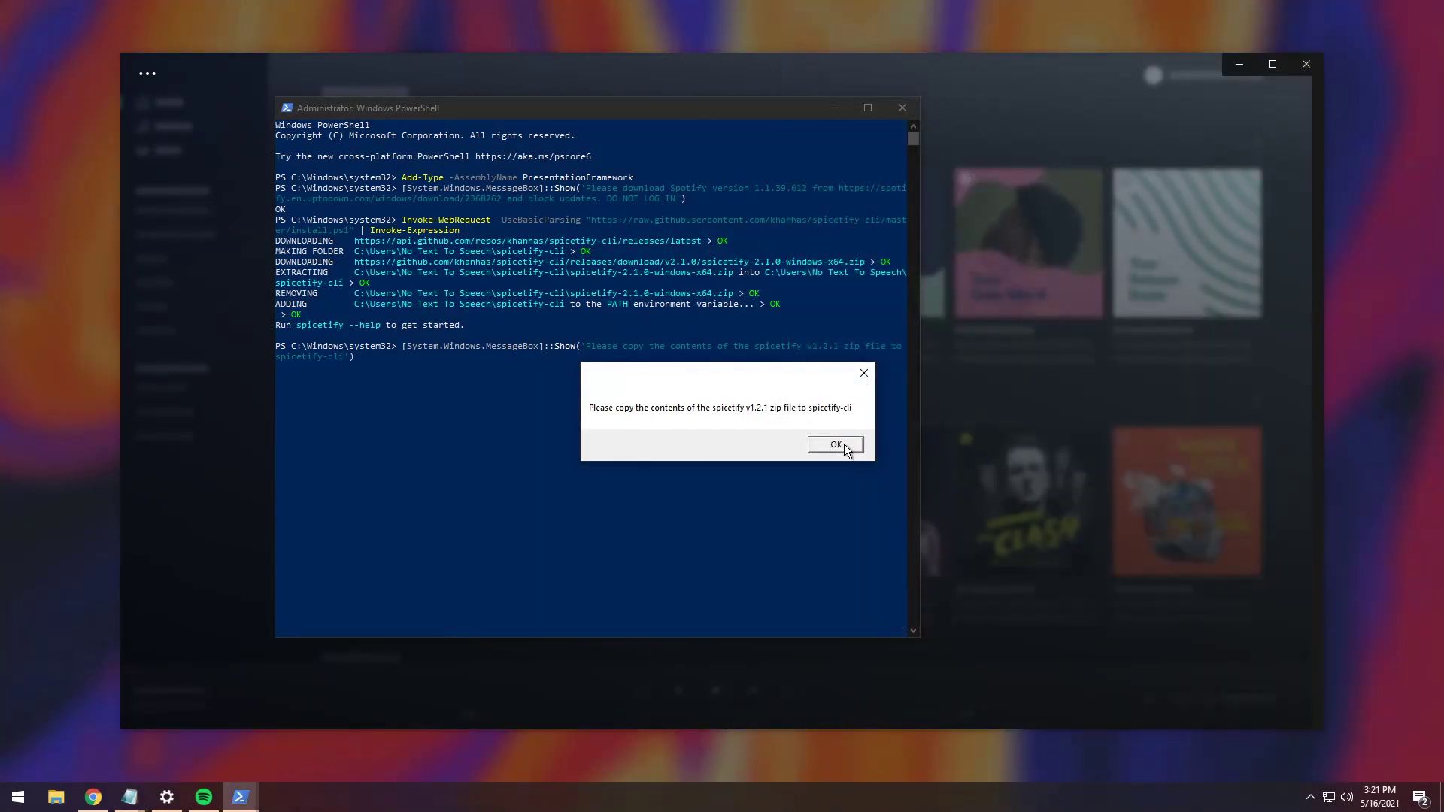
click(837, 445)
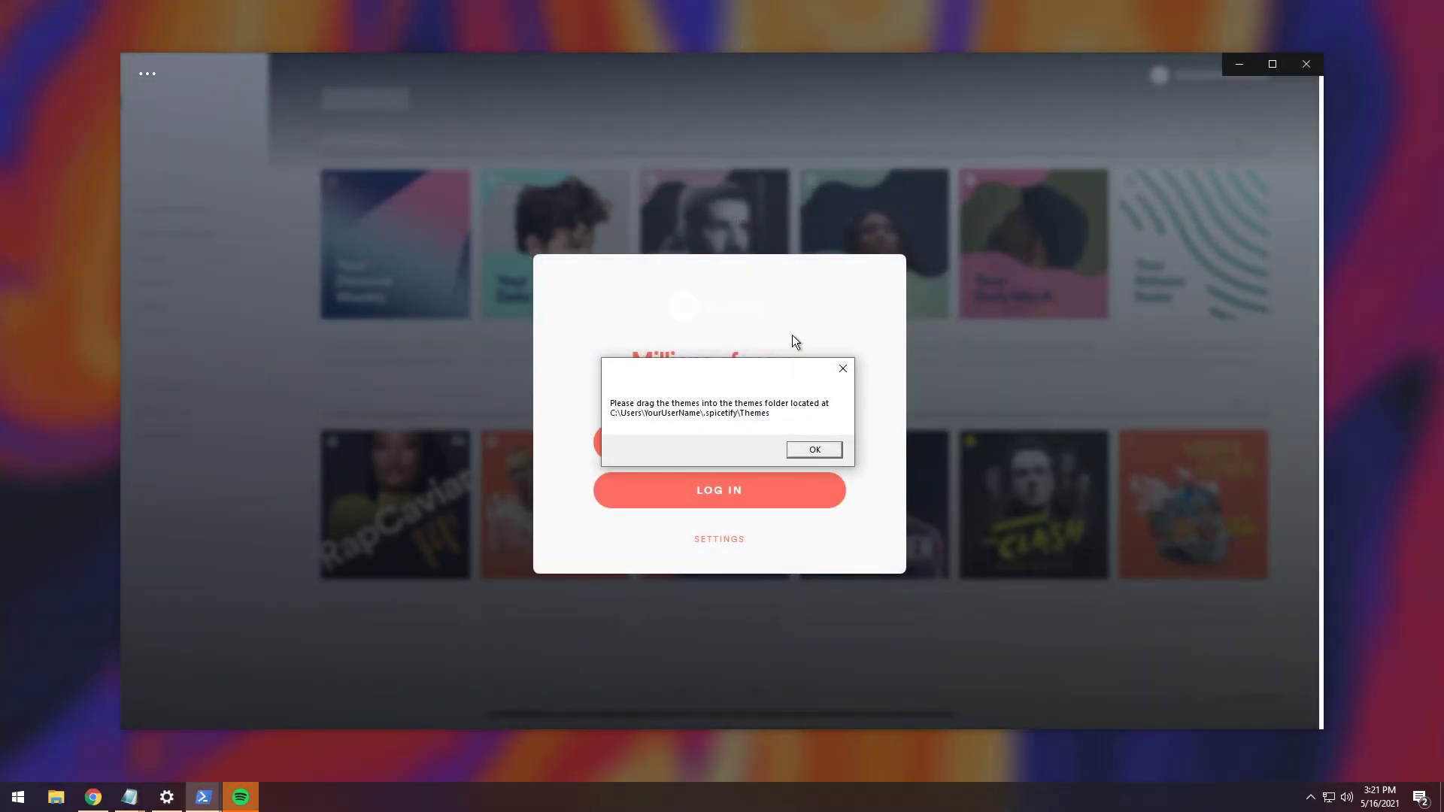
- Minimize Spotify and copy the Spicetify Themes GitHub link from the Notepad notes
click(1239, 64)
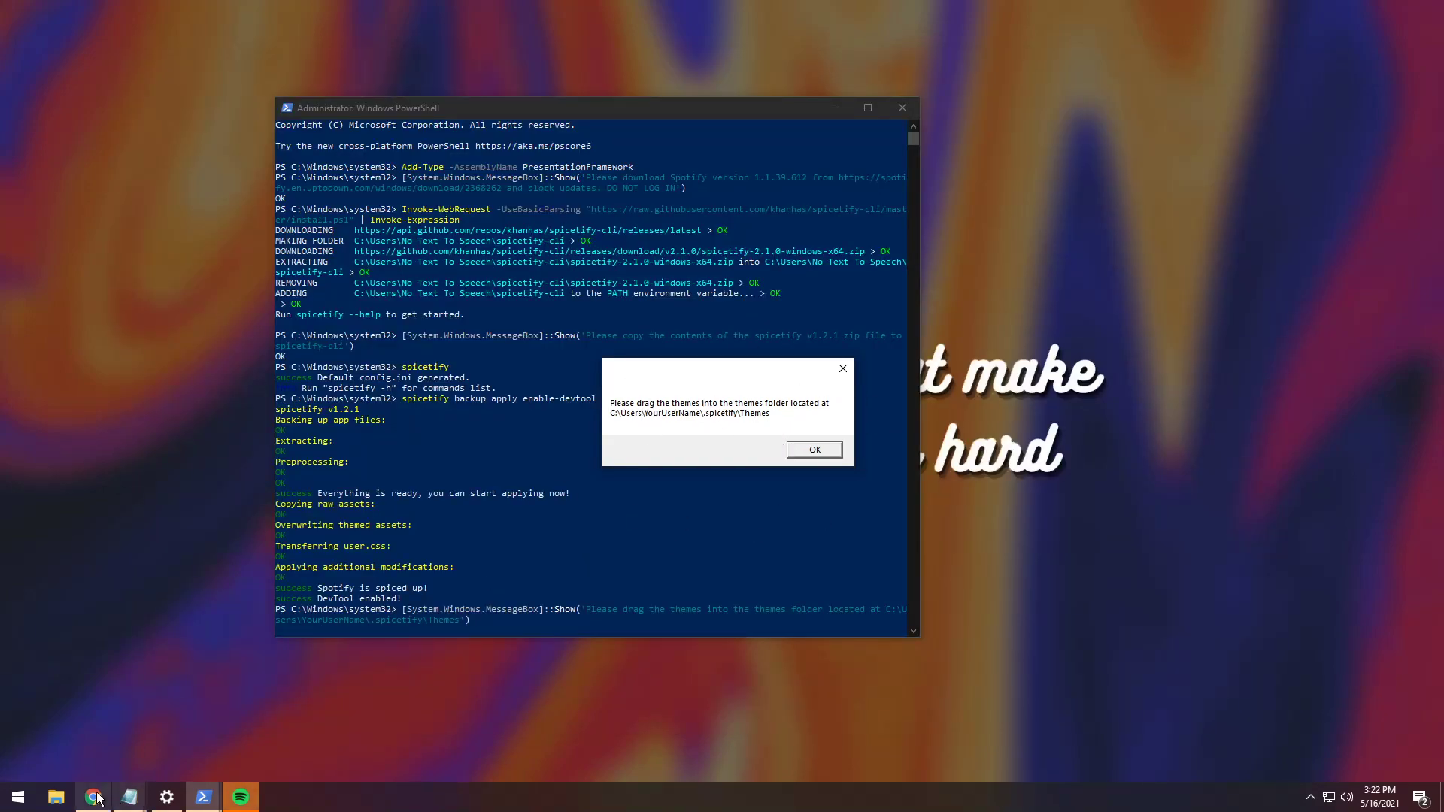
click(129, 798)
click(74, 717)
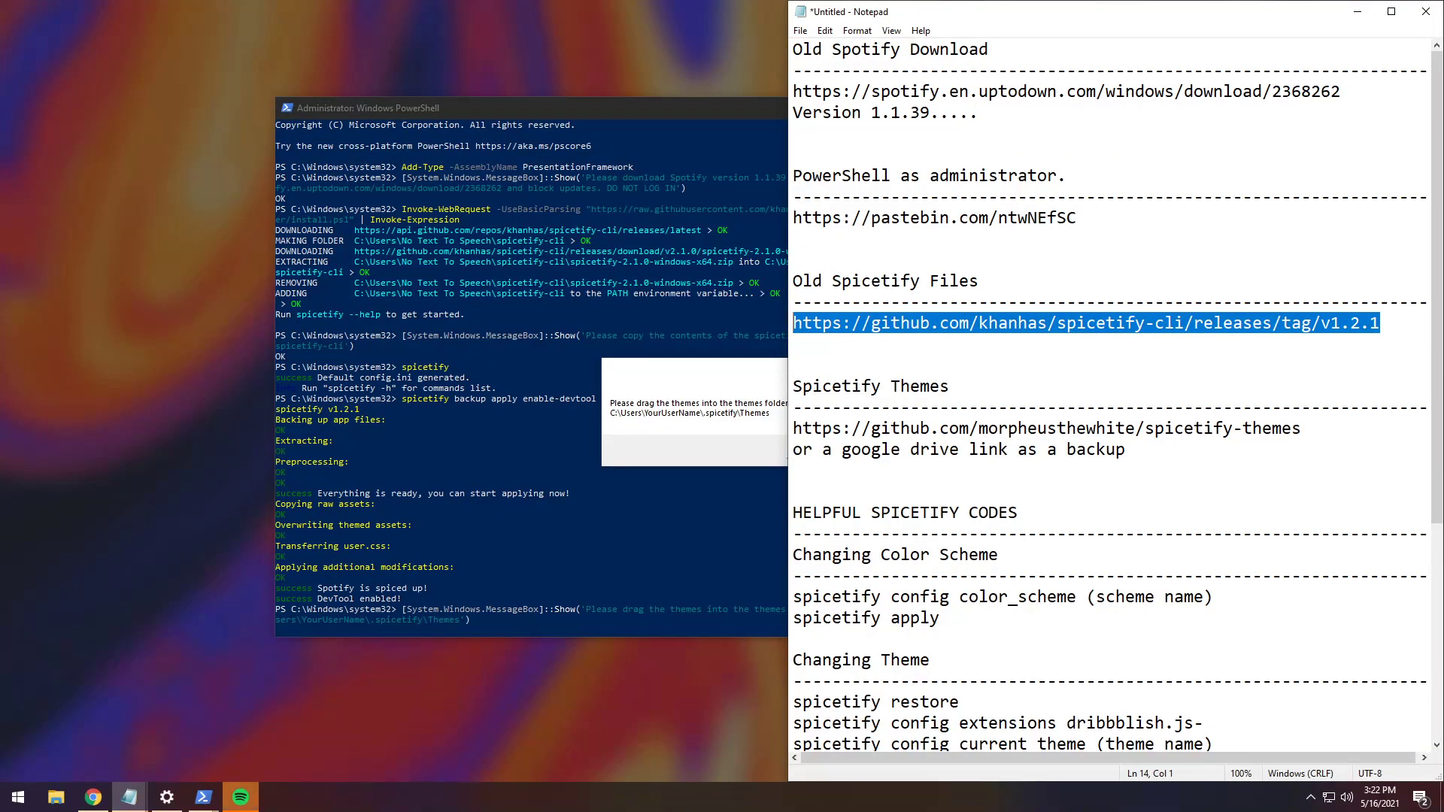
drag(1302, 428, 793, 429)
key(ctrl+c)
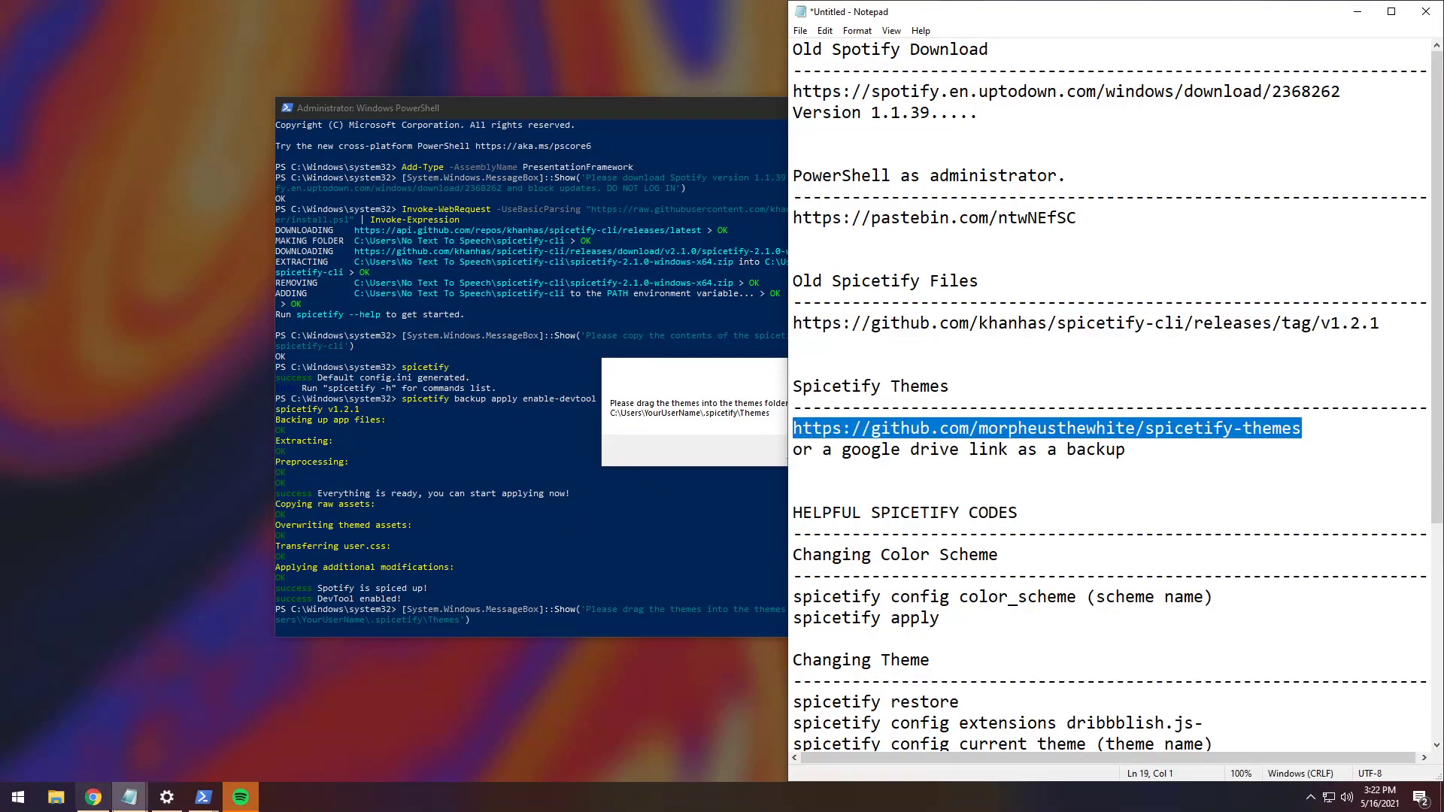
- Switch to Chrome and load the copied spicetify-themes repository link in the current tab
mouse_move(95, 802)
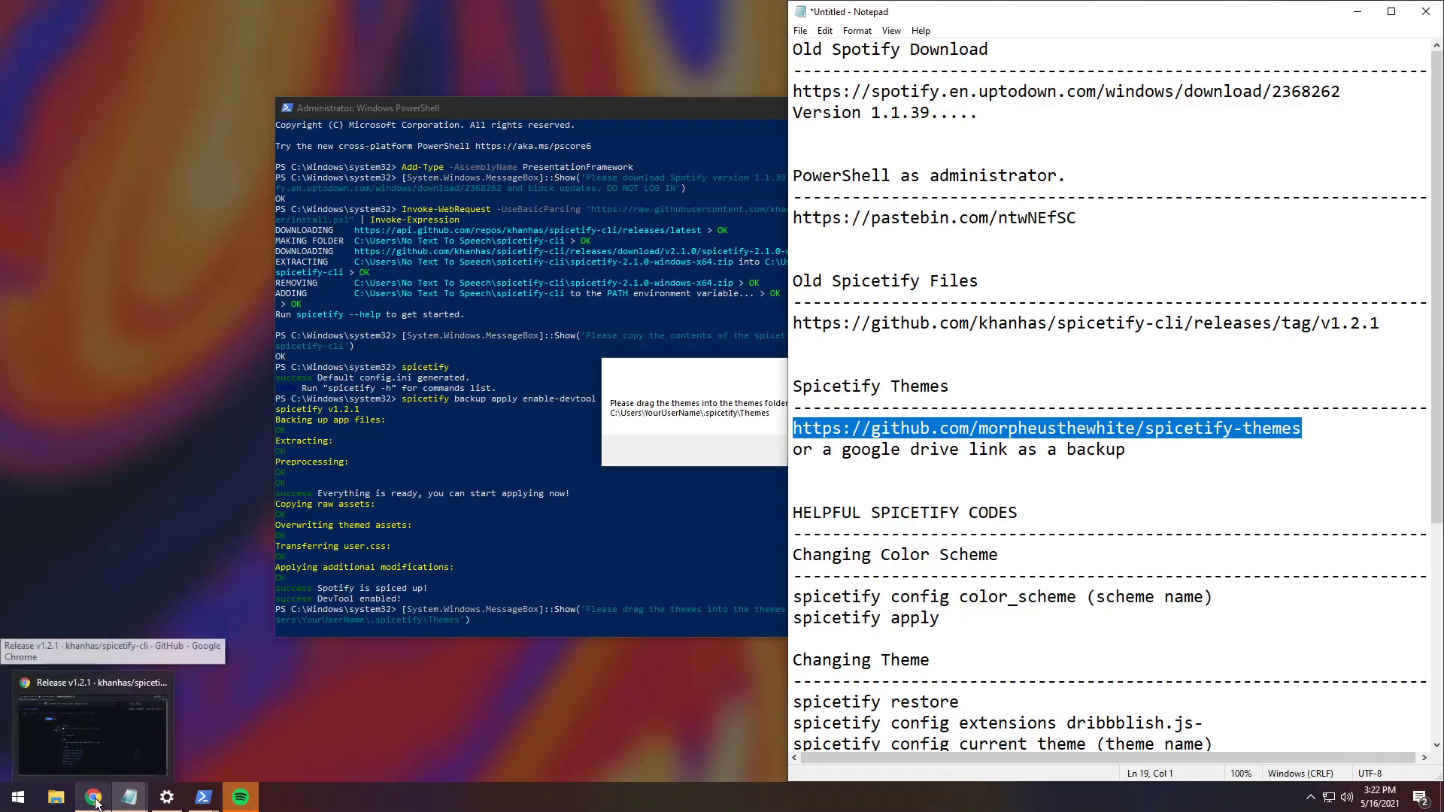
click(96, 707)
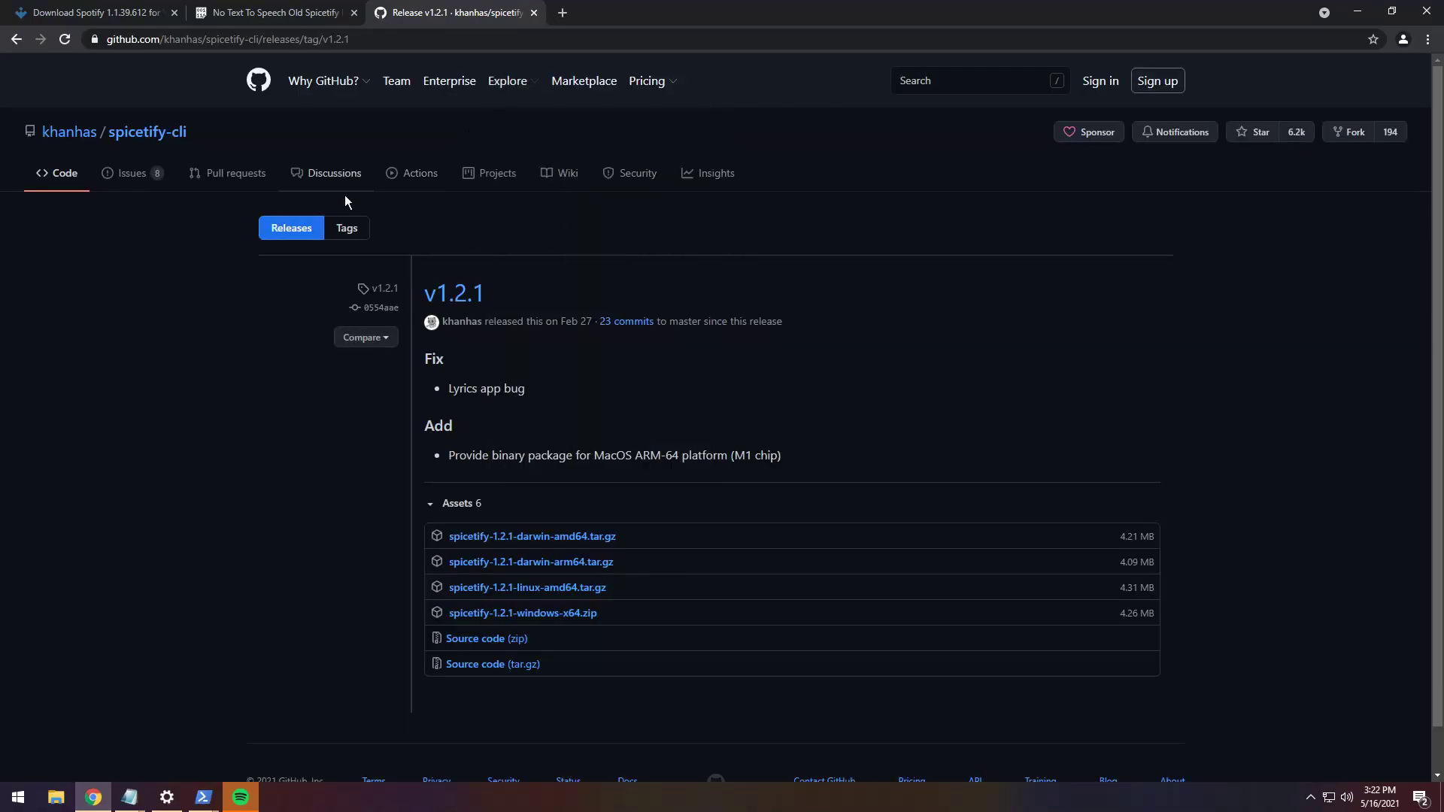
key(ctrl+l)
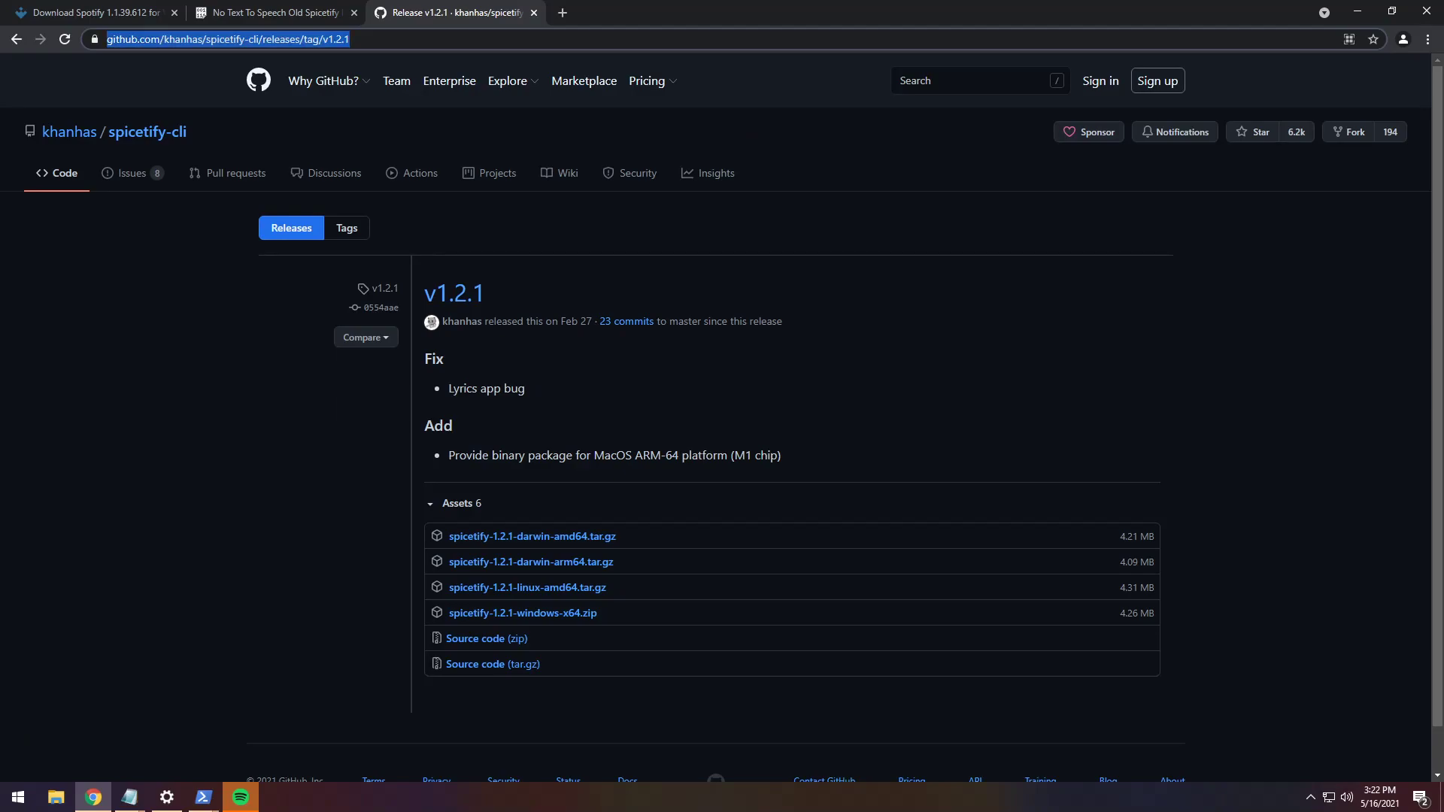
key(ctrl+v)
key(Return)
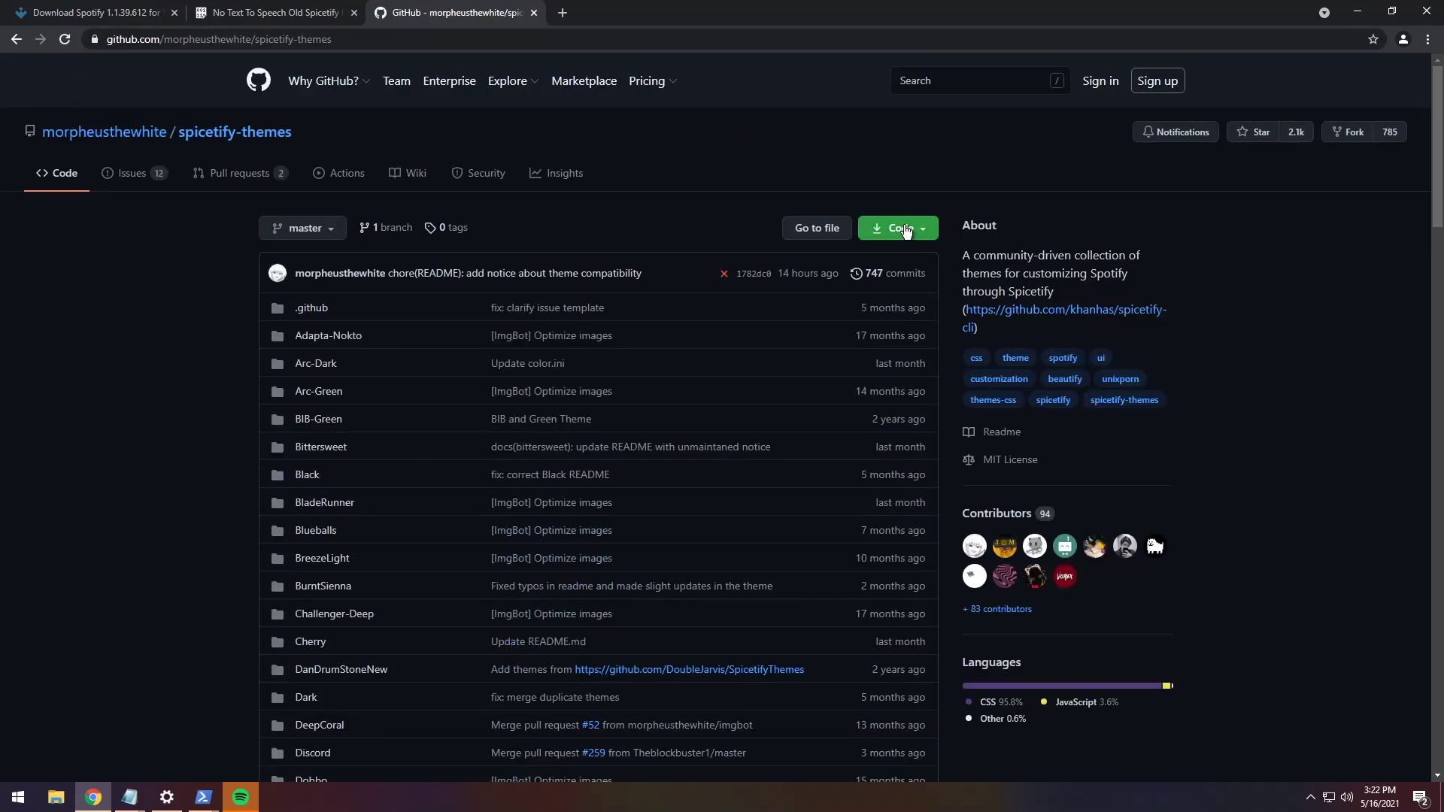
- Download the spicetify-themes repository as a ZIP and open the spicetify-themes-master folder inside the archive
click(907, 230)
click(906, 230)
click(728, 421)
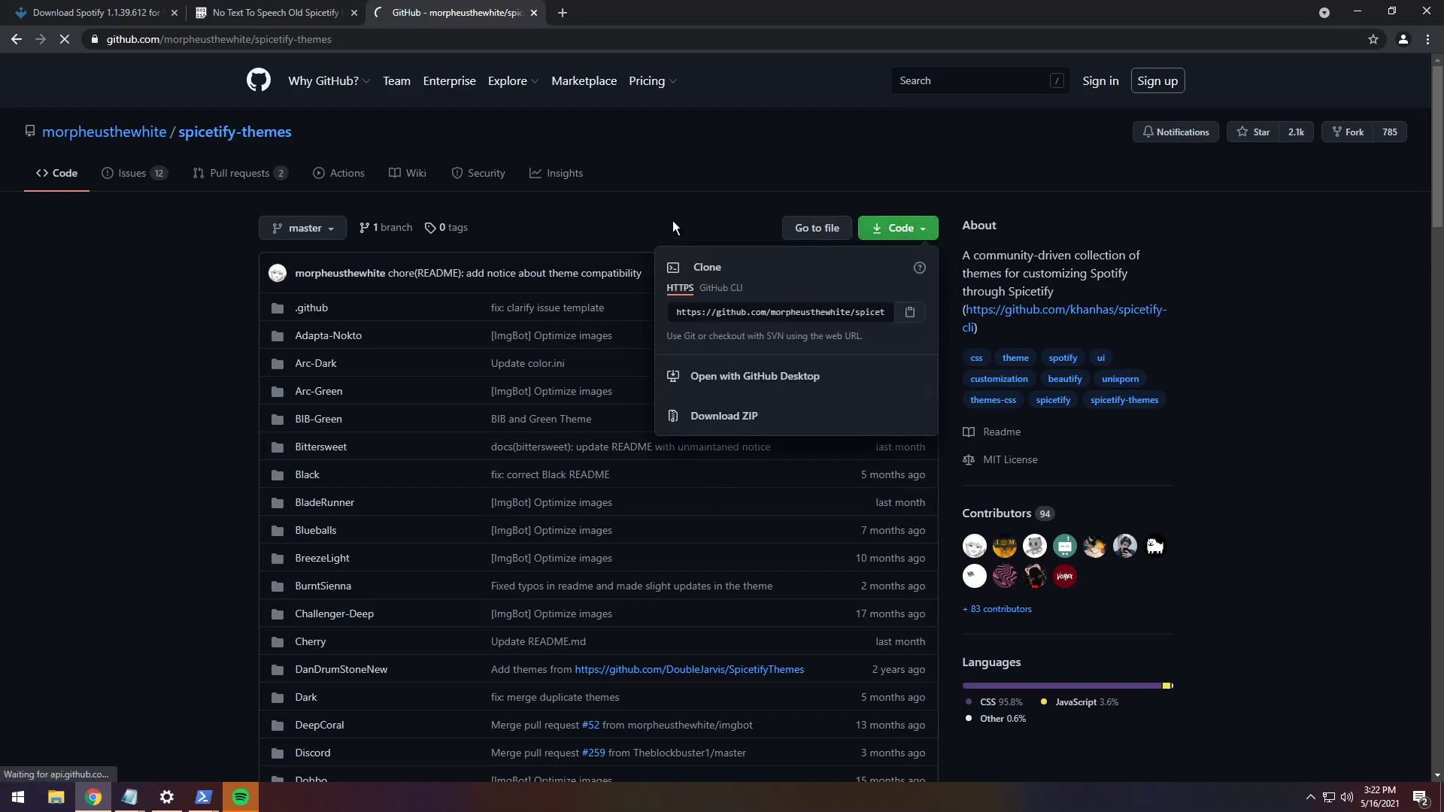
click(118, 773)
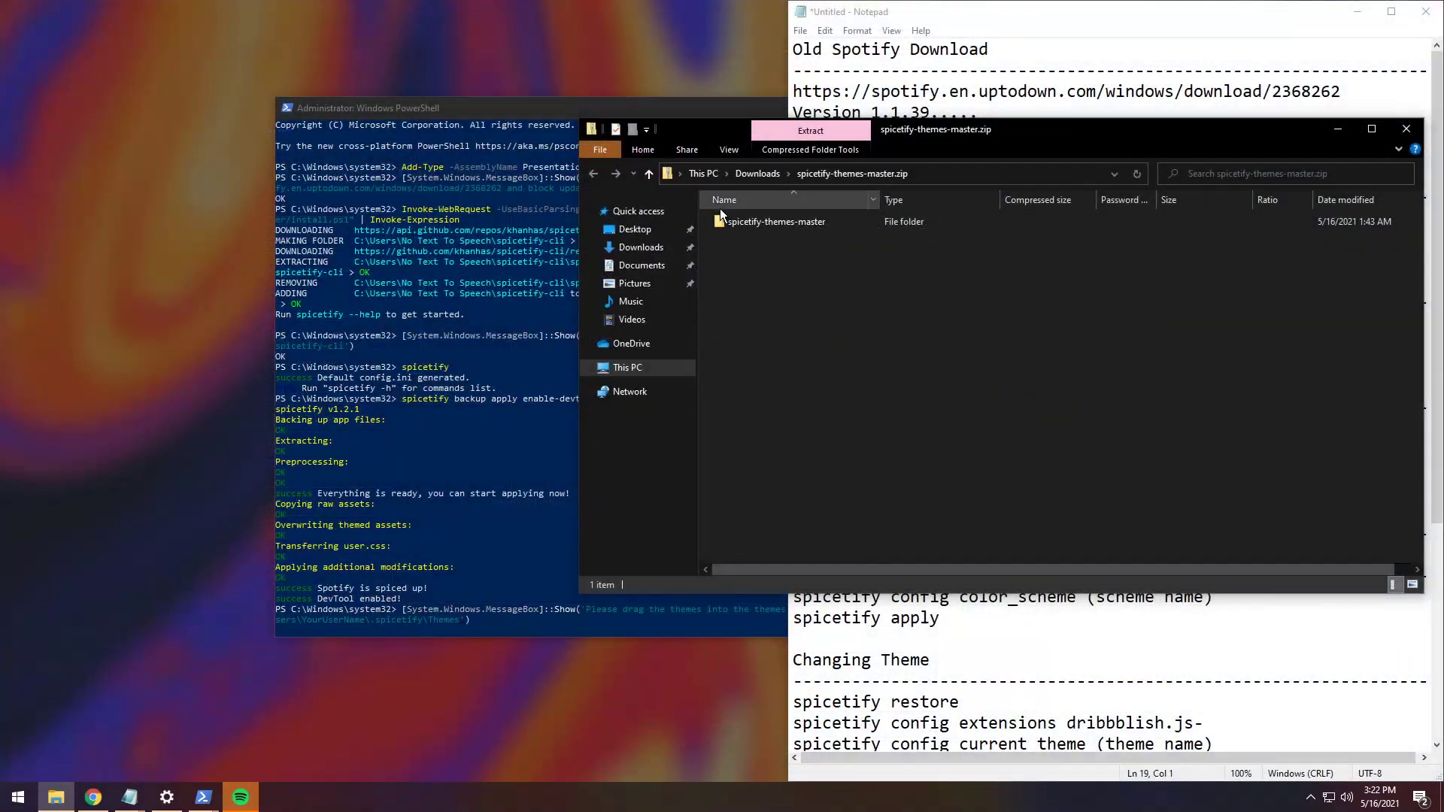
double_click(730, 223)
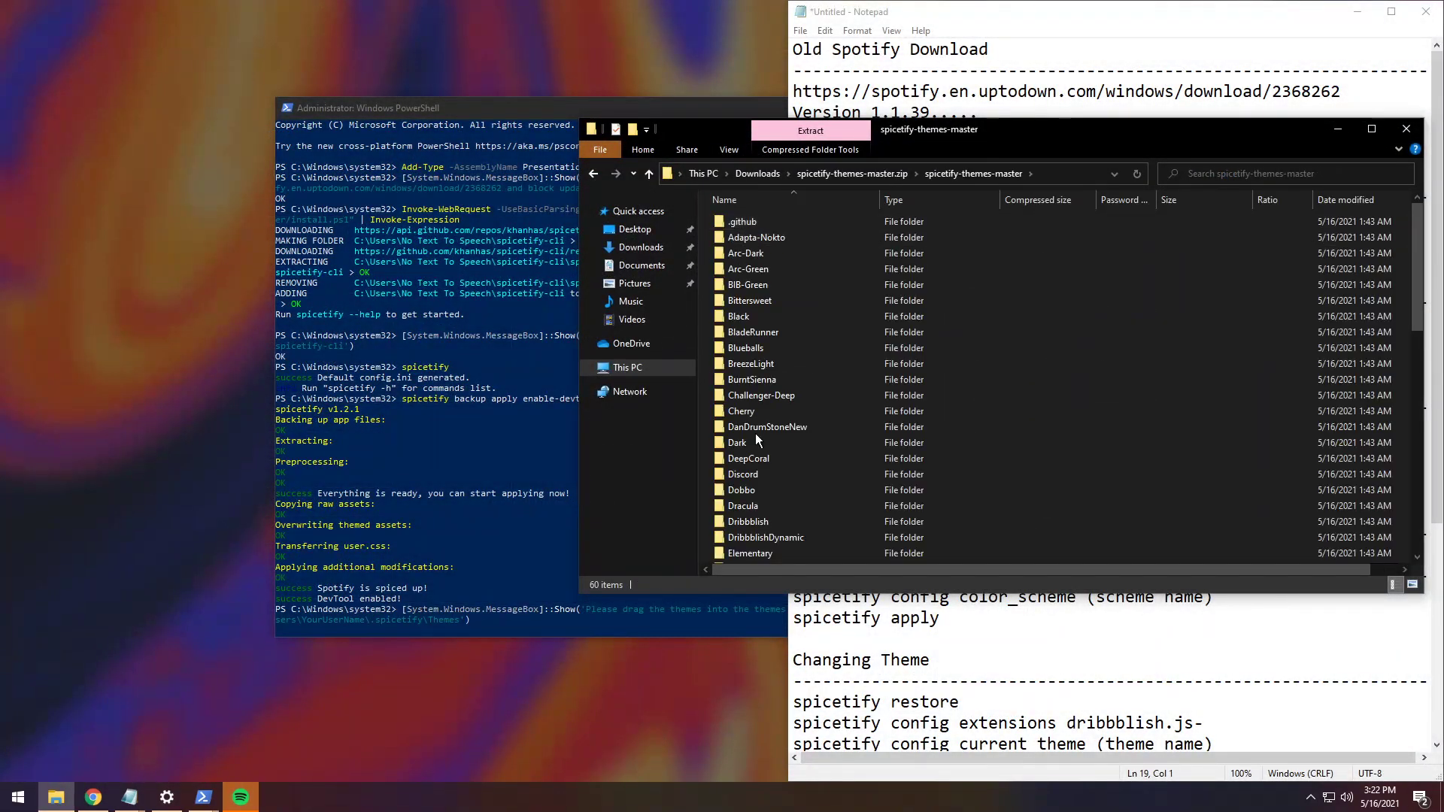
- Open This PC in a new File Explorer window and place it side by side with the spicetify-themes-master archive window
right_click(629, 374)
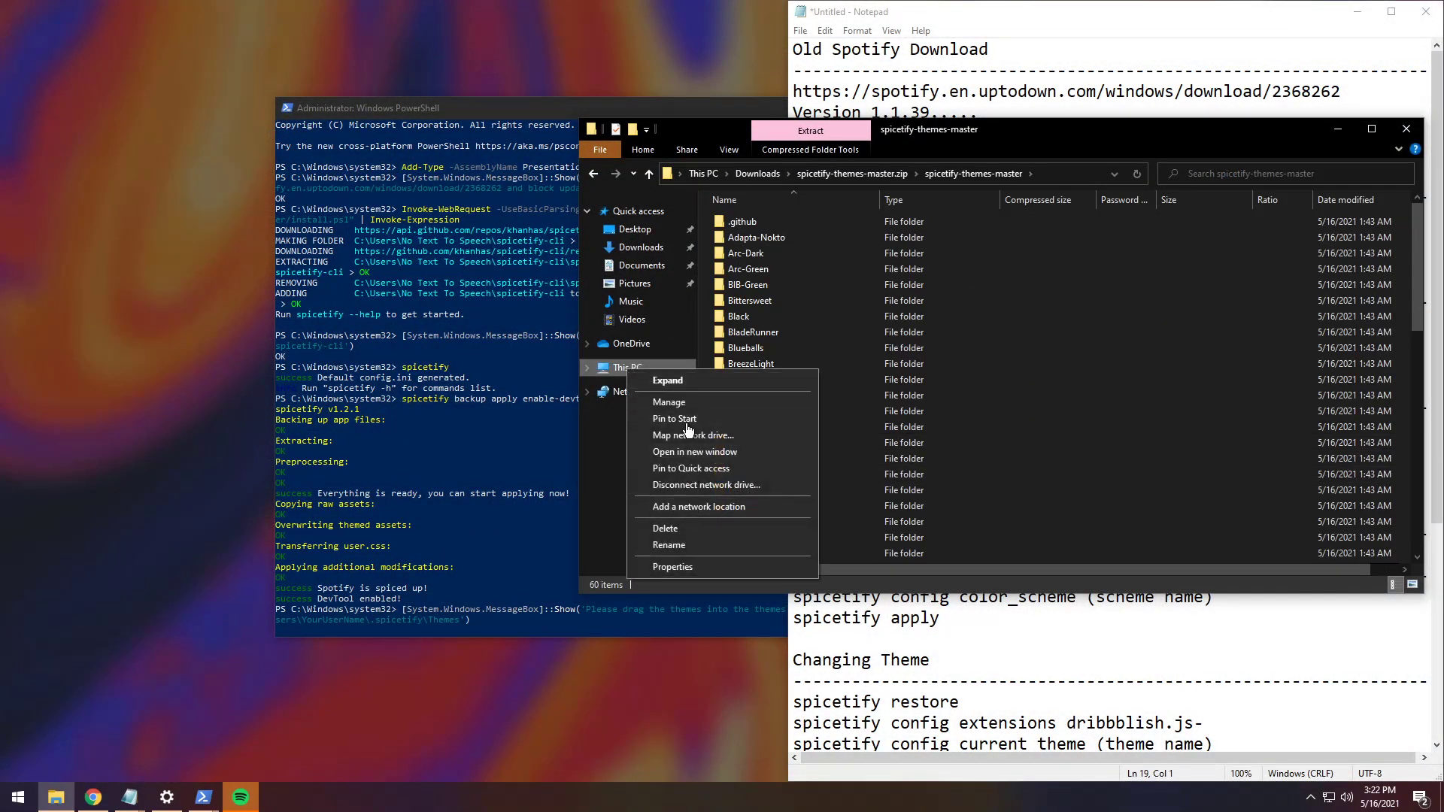
click(694, 453)
key(super+Left)
key(Return)
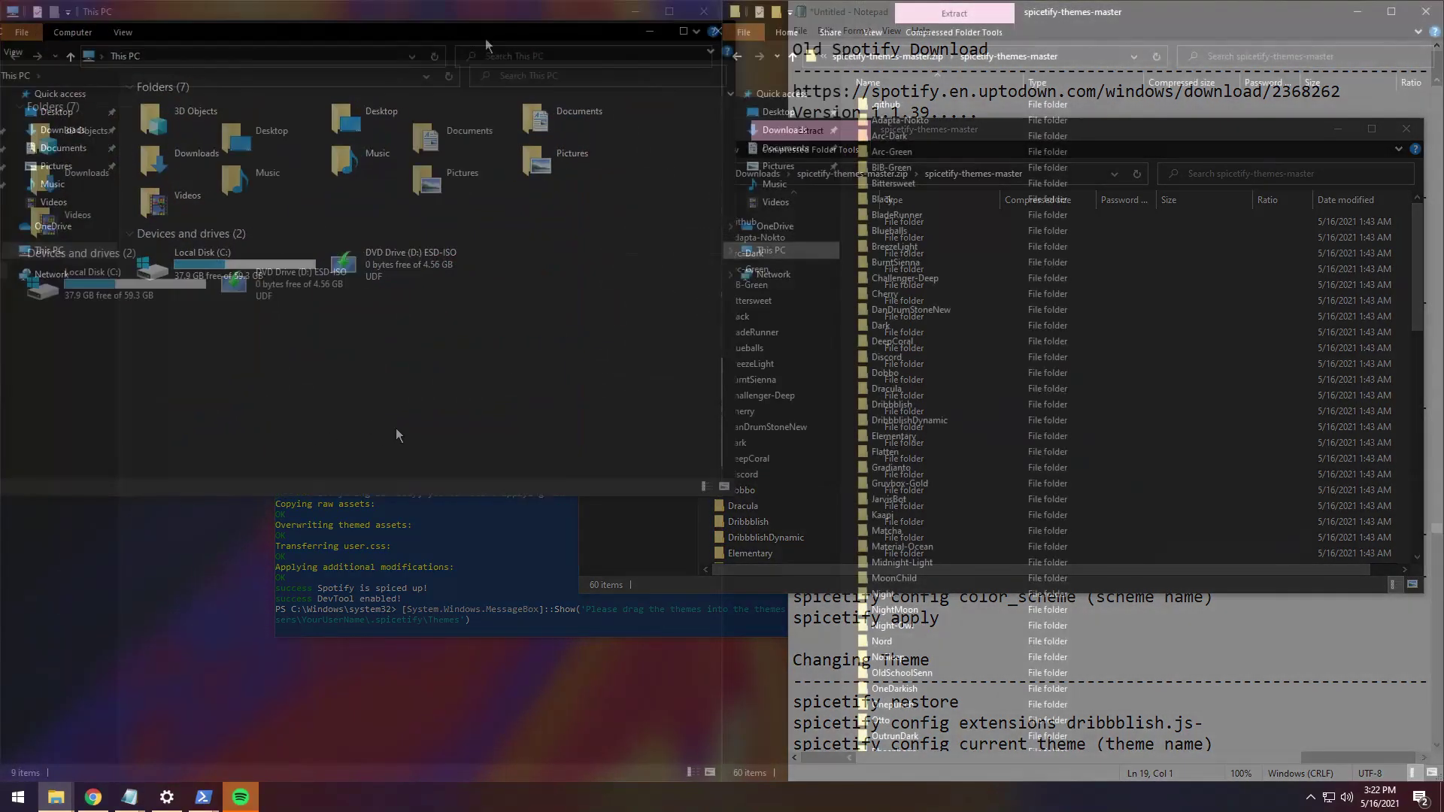
- In the new window, go to the Themes folder inside .spicetify in the user's profile folder on Local Disk (C:)
double_click(232, 260)
double_click(161, 151)
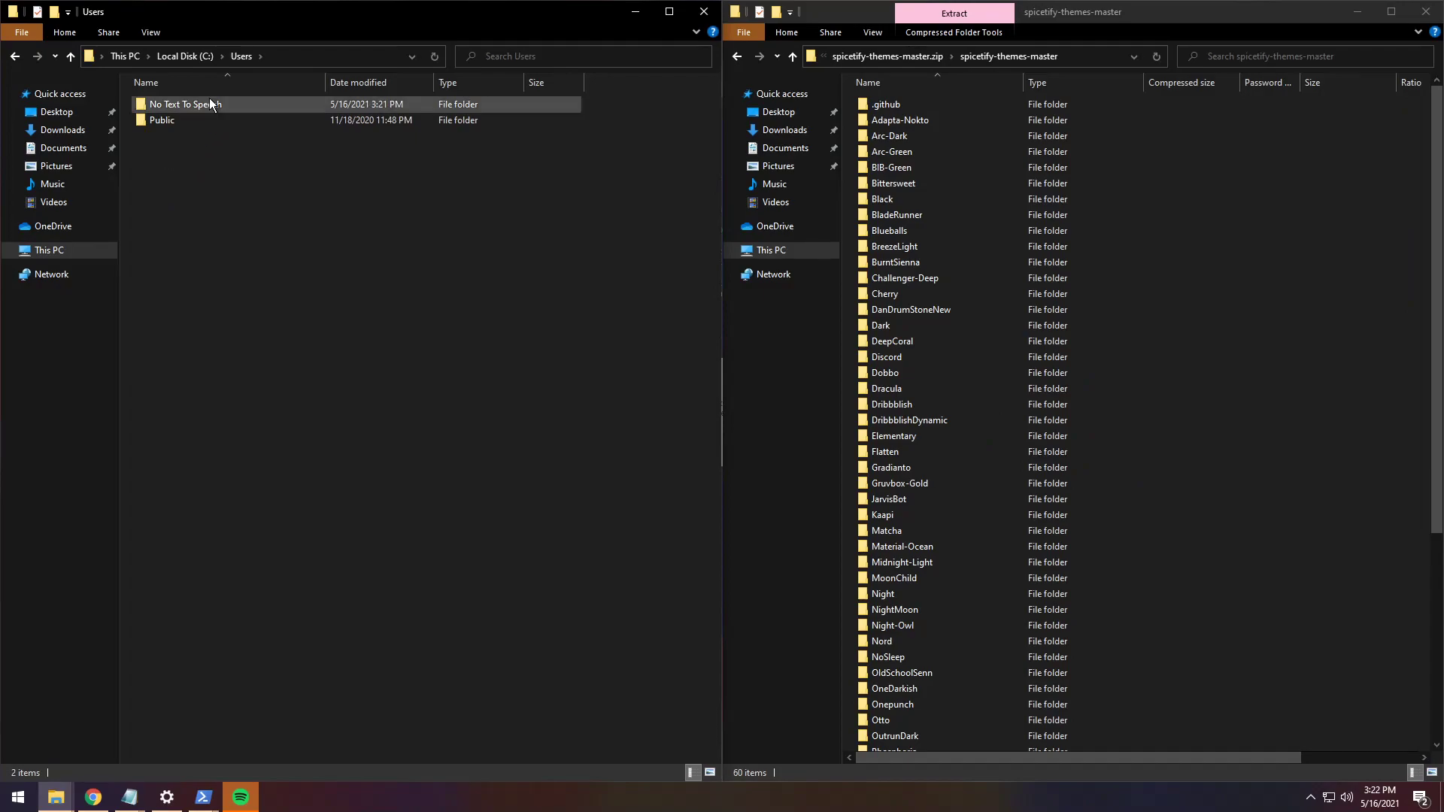
double_click(197, 101)
click(172, 106)
double_click(172, 106)
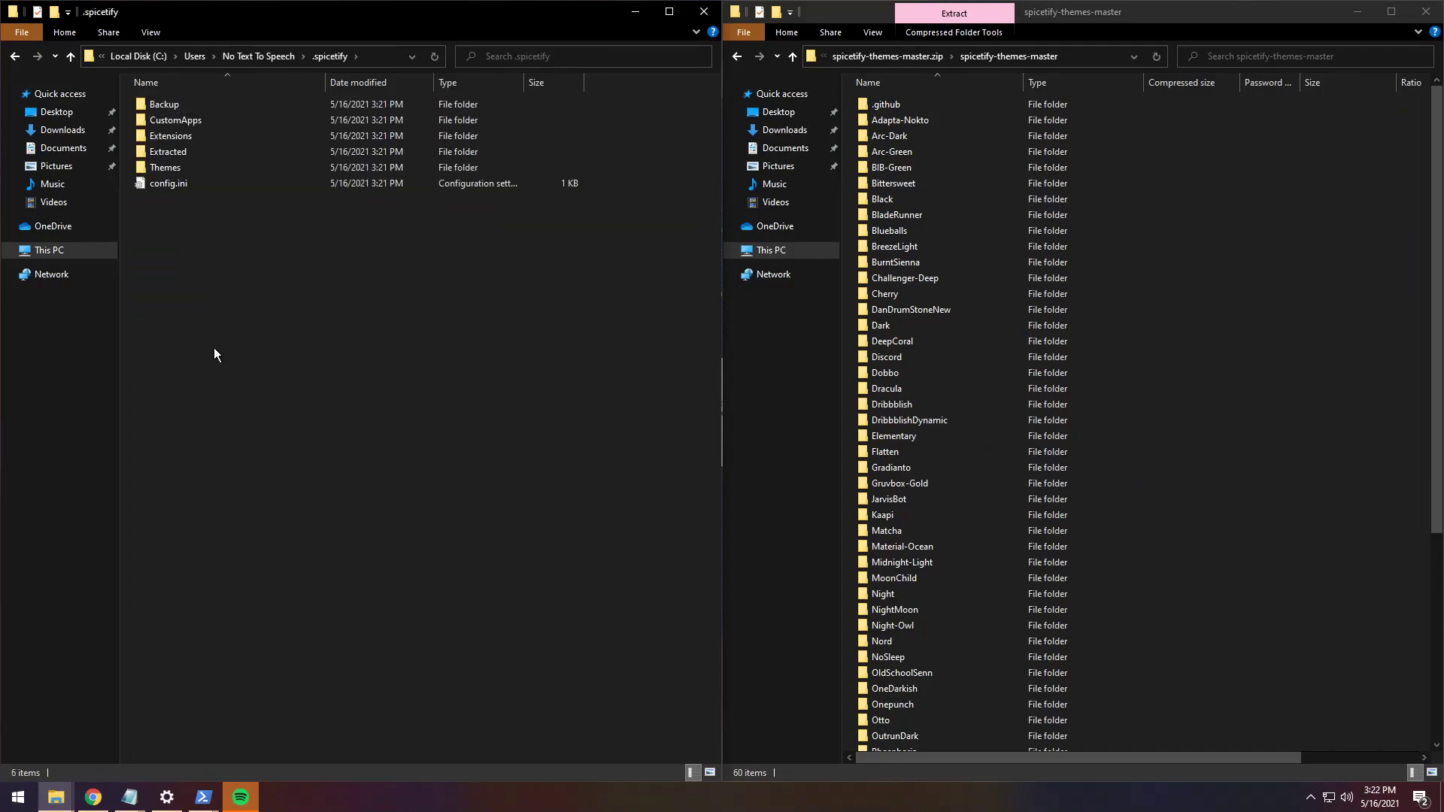
double_click(188, 175)
- Copy all items from the spicetify-themes-master archive folder into the empty Themes folder
click(1225, 217)
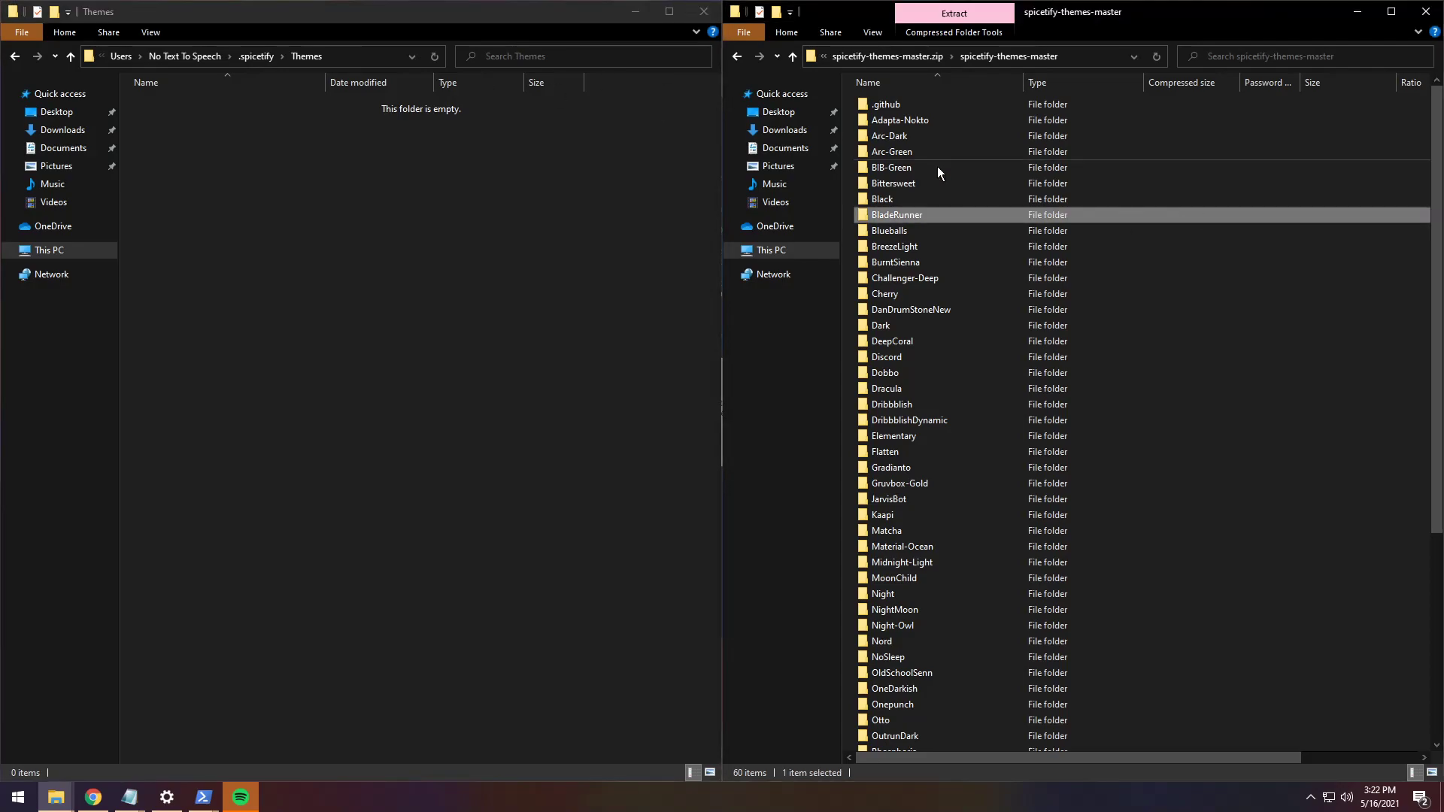
key(ctrl+a)
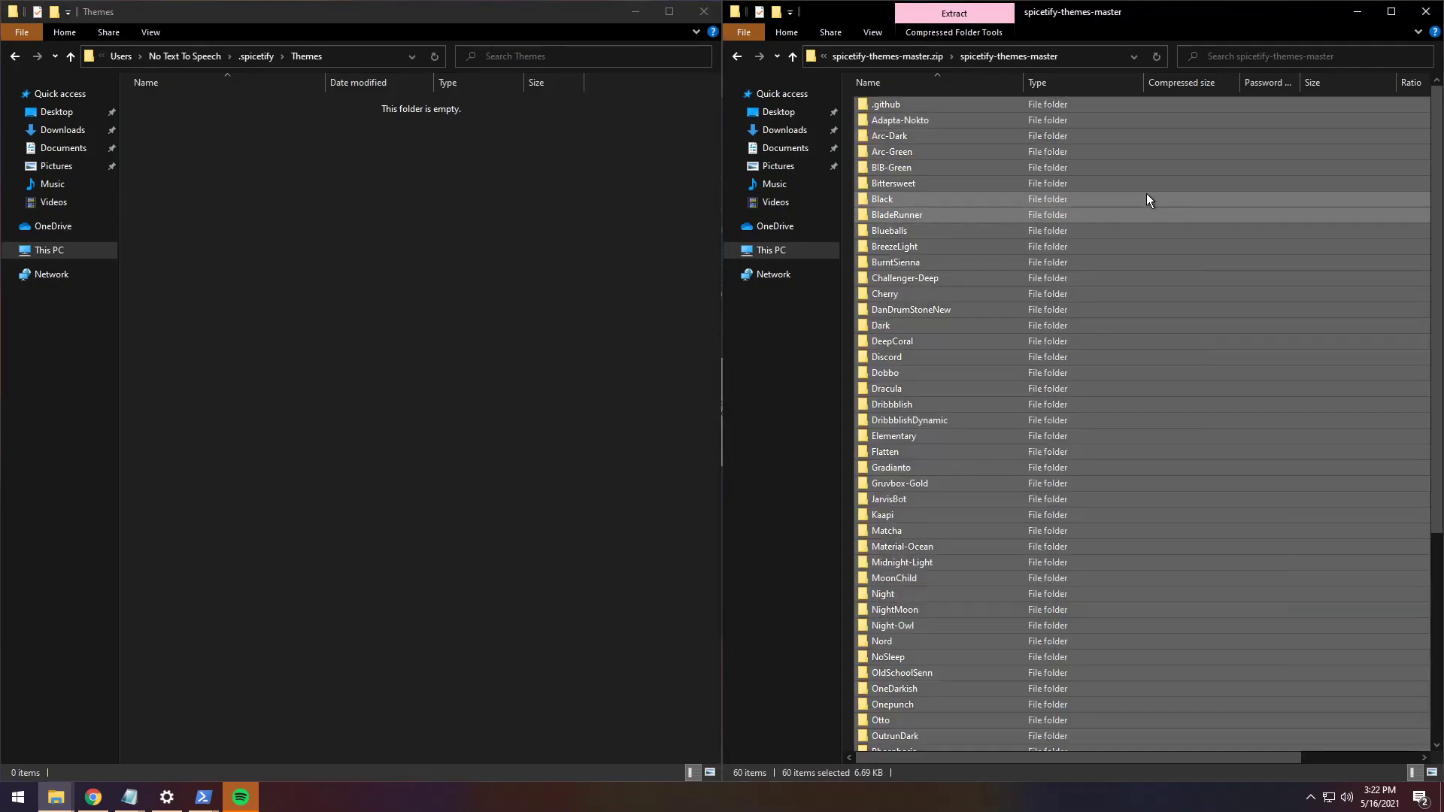
drag(1144, 192, 293, 211)
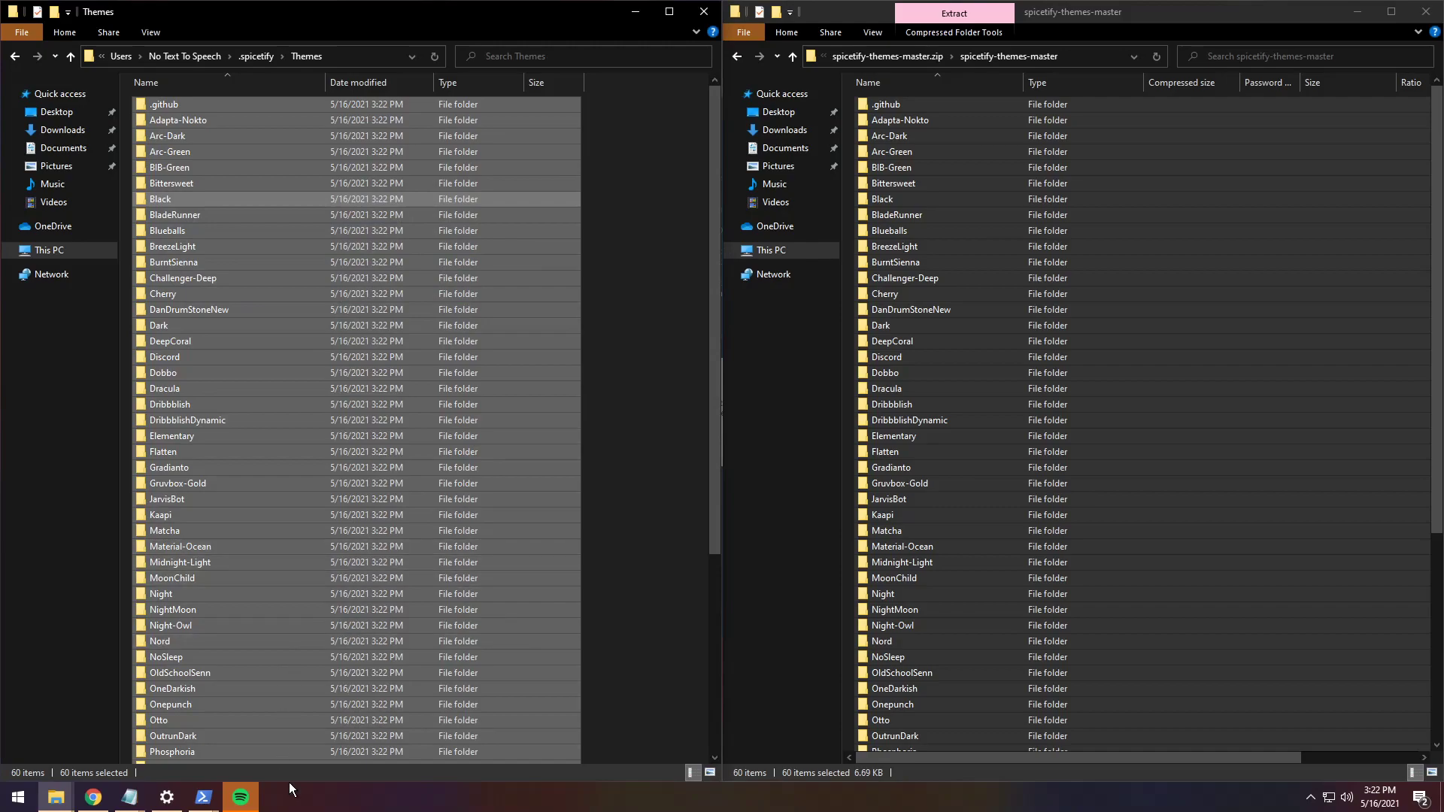
- Acknowledge the script's message about moving the themes so it applies Dribbblish, and minimize the PowerShell window once the commands have run
mouse_move(204, 796)
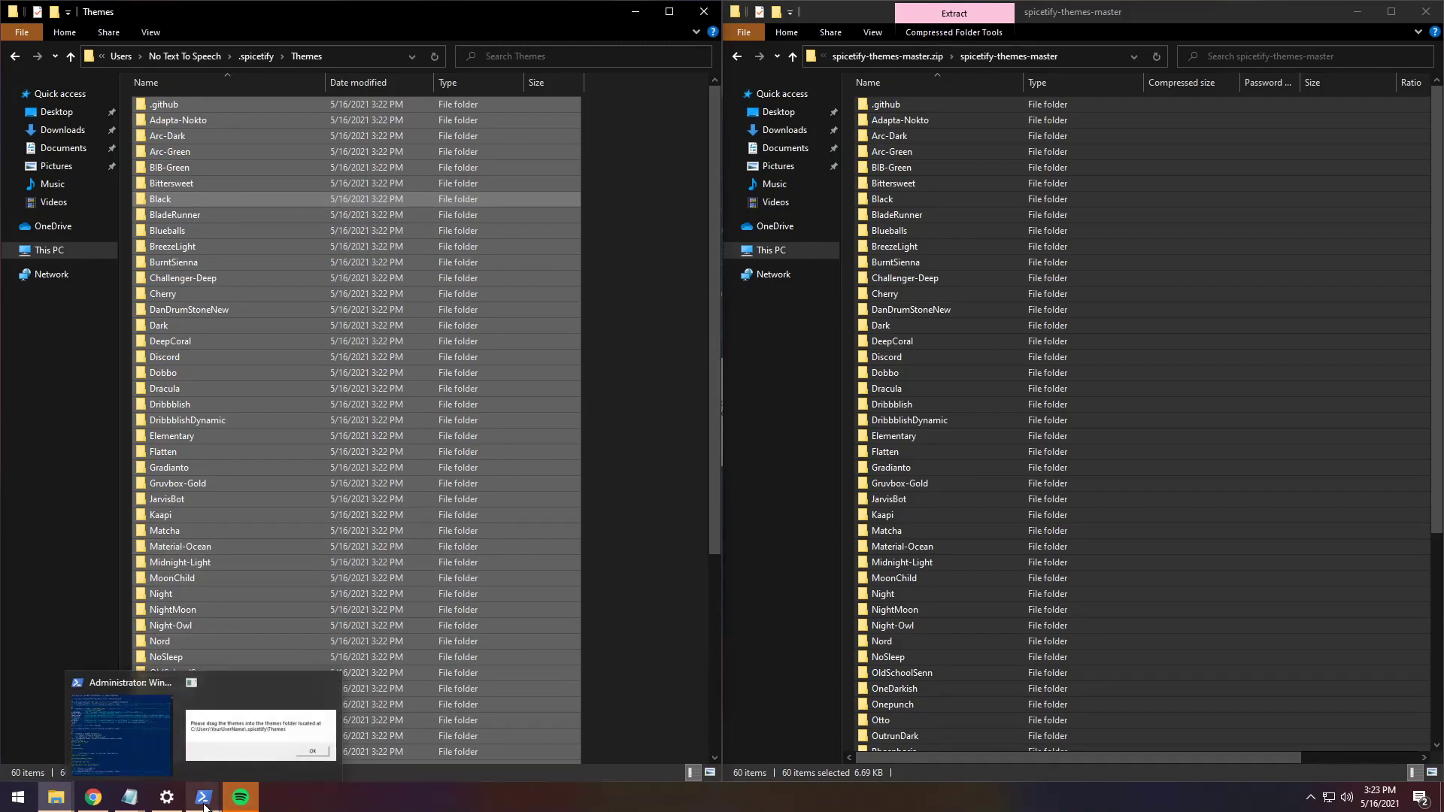
click(254, 717)
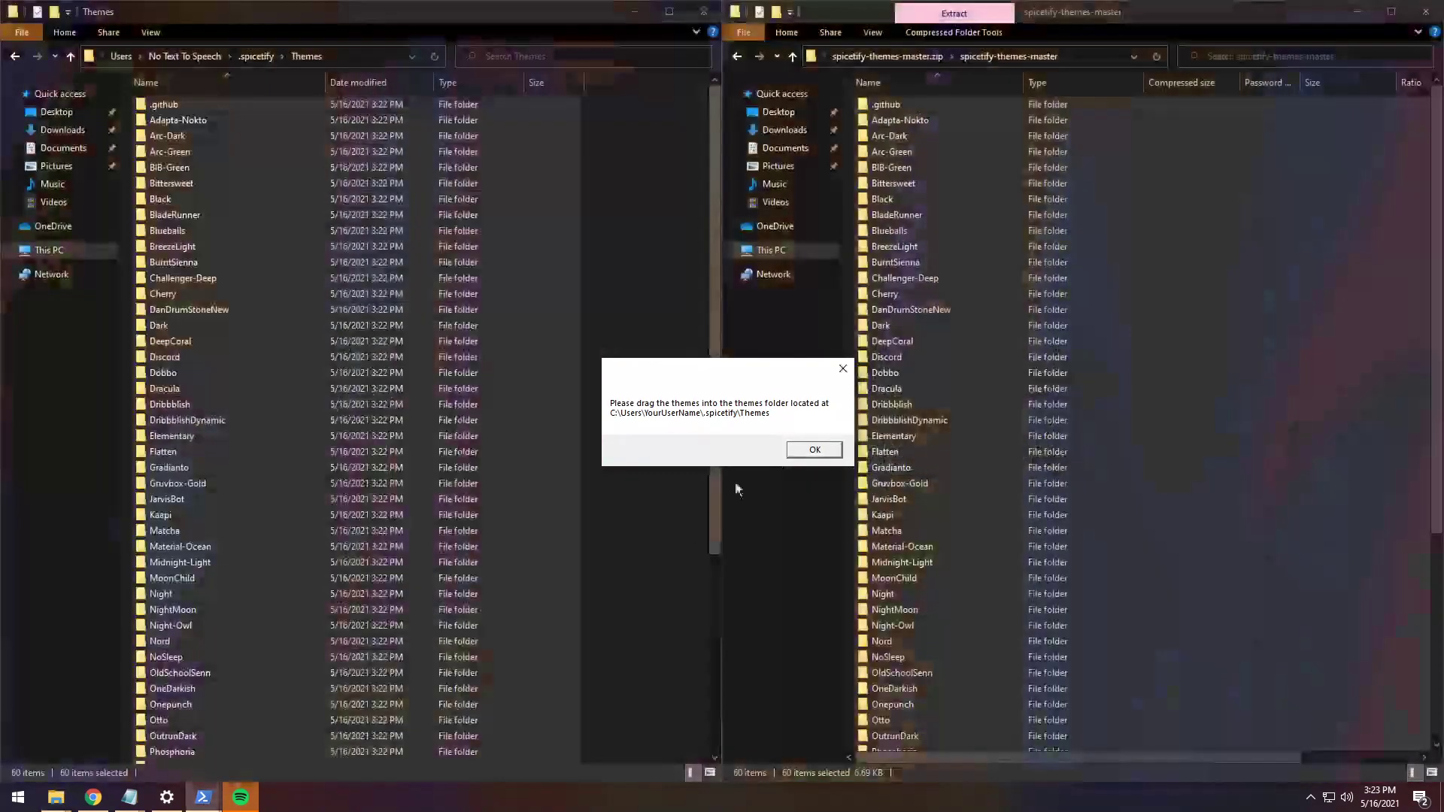
click(814, 451)
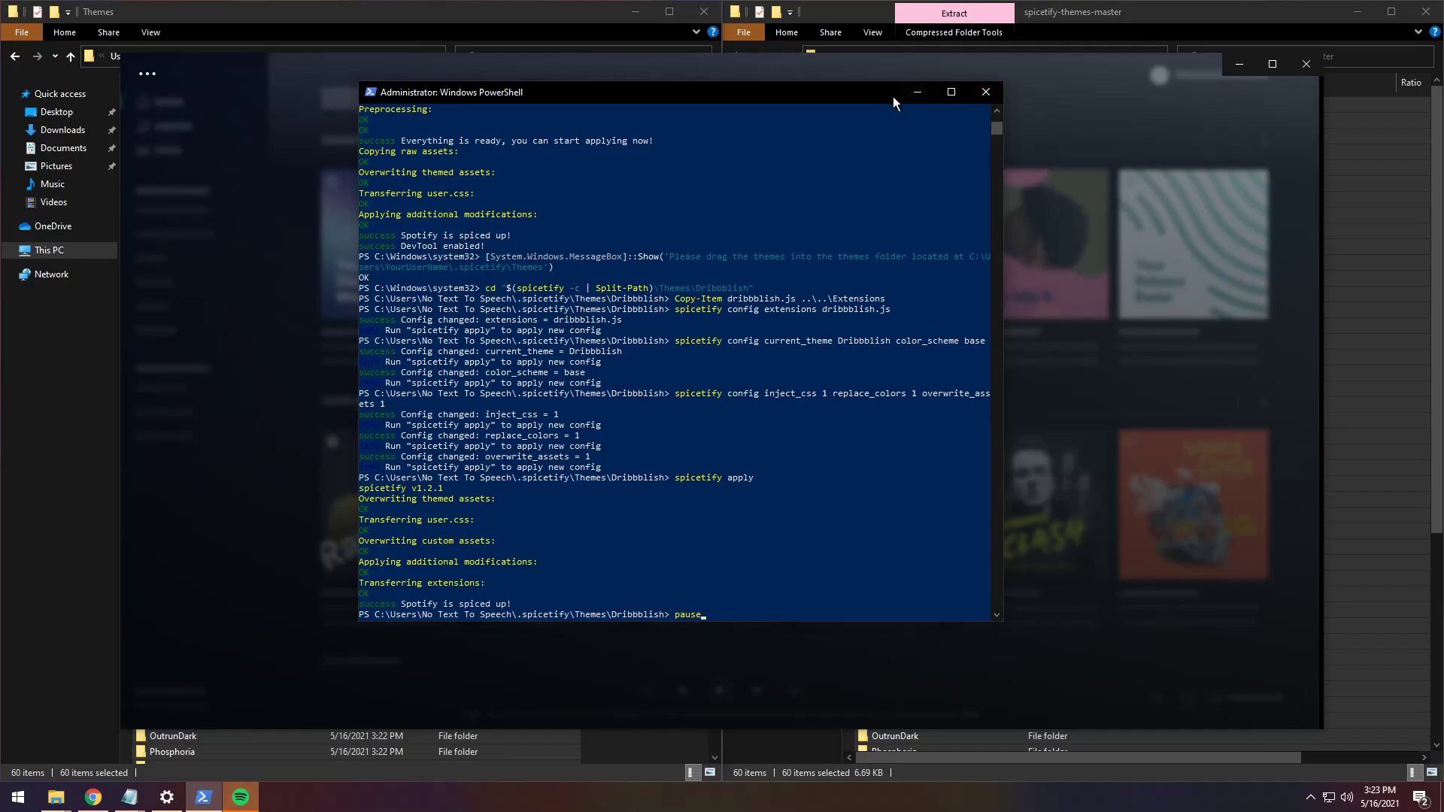
click(916, 92)
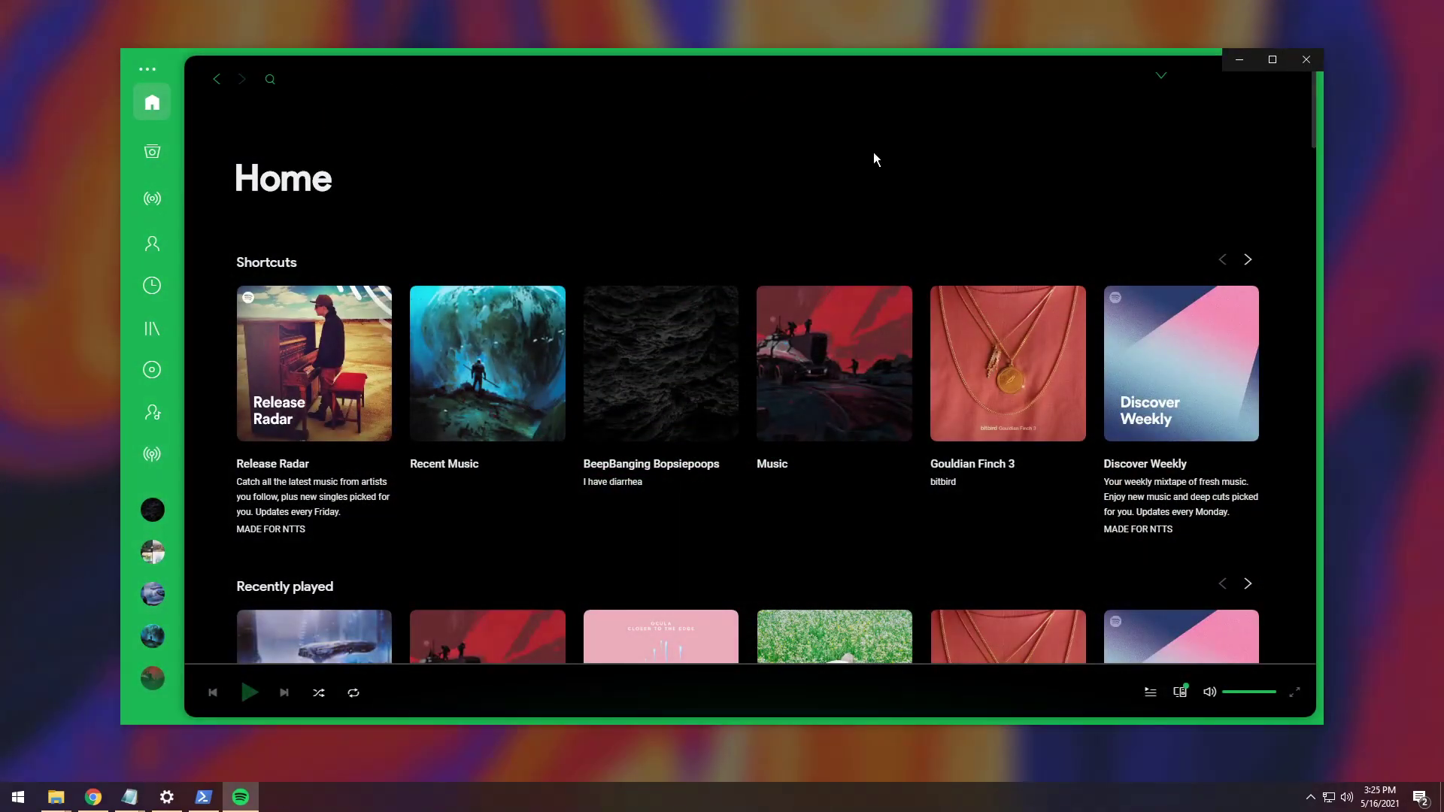
- Bring up the Notepad notes and go to the HELPFUL SPICETIFY CODES section
mouse_move(420, 319)
mouse_move(130, 802)
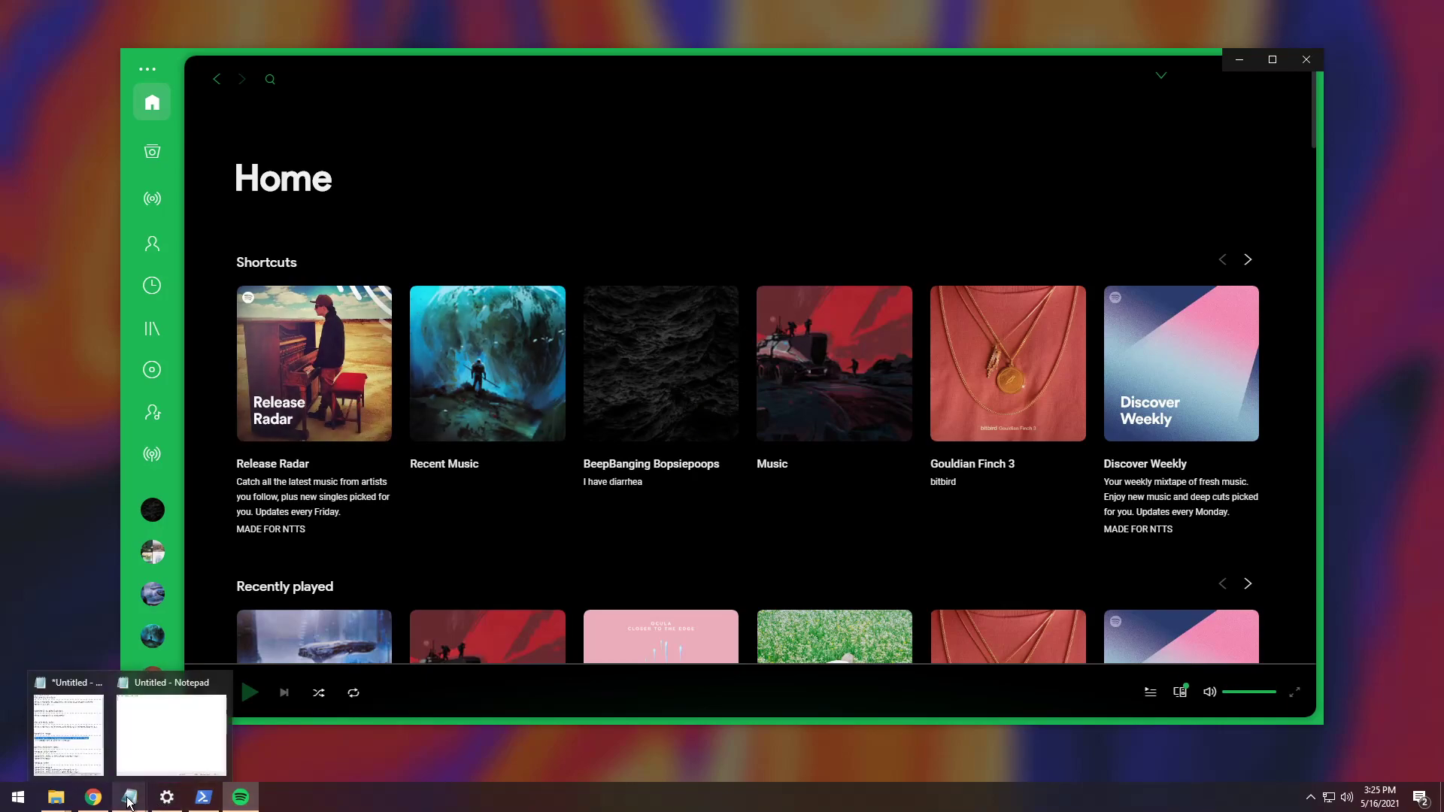
click(68, 730)
click(1018, 513)
scroll(1110, 399, down, 2)
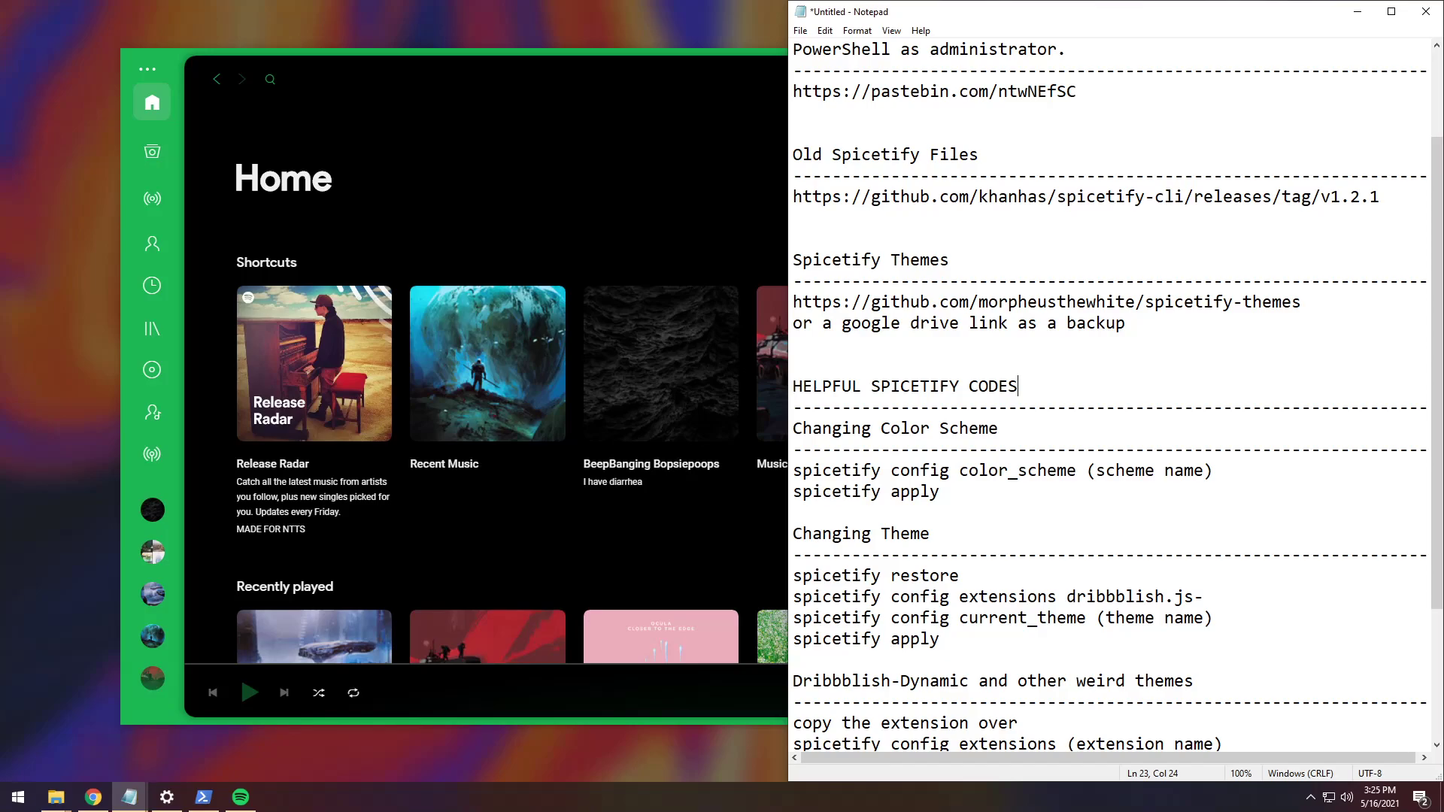
- Switch to Chrome and examine the color scheme screenshots of the Dribbblish theme in the spicetify-themes repository, down to Dracula
click(92, 798)
scroll(198, 450, down, 10)
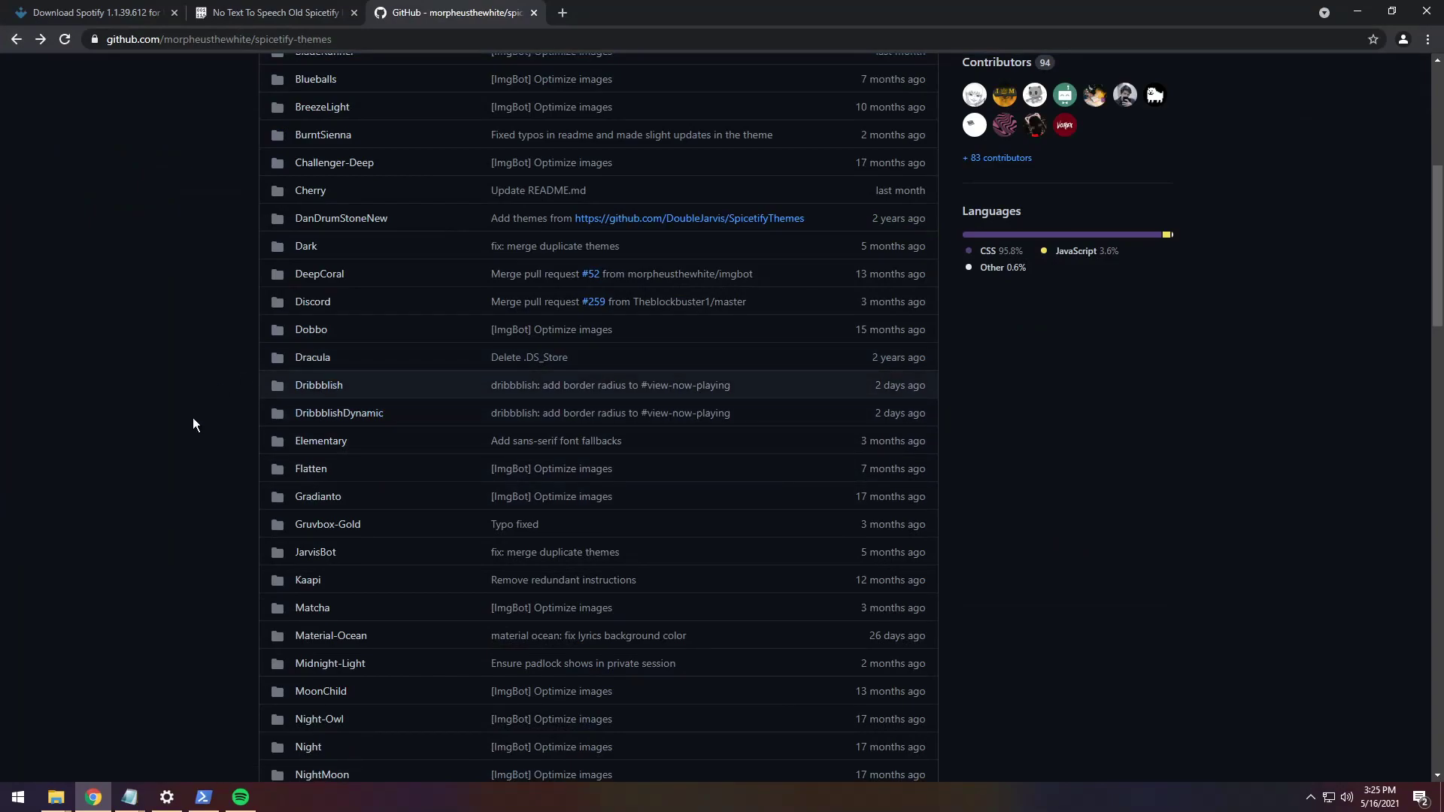
click(310, 387)
scroll(226, 441, down, 14)
scroll(368, 337, up, 5)
scroll(639, 467, down, 6)
scroll(639, 467, up, 3)
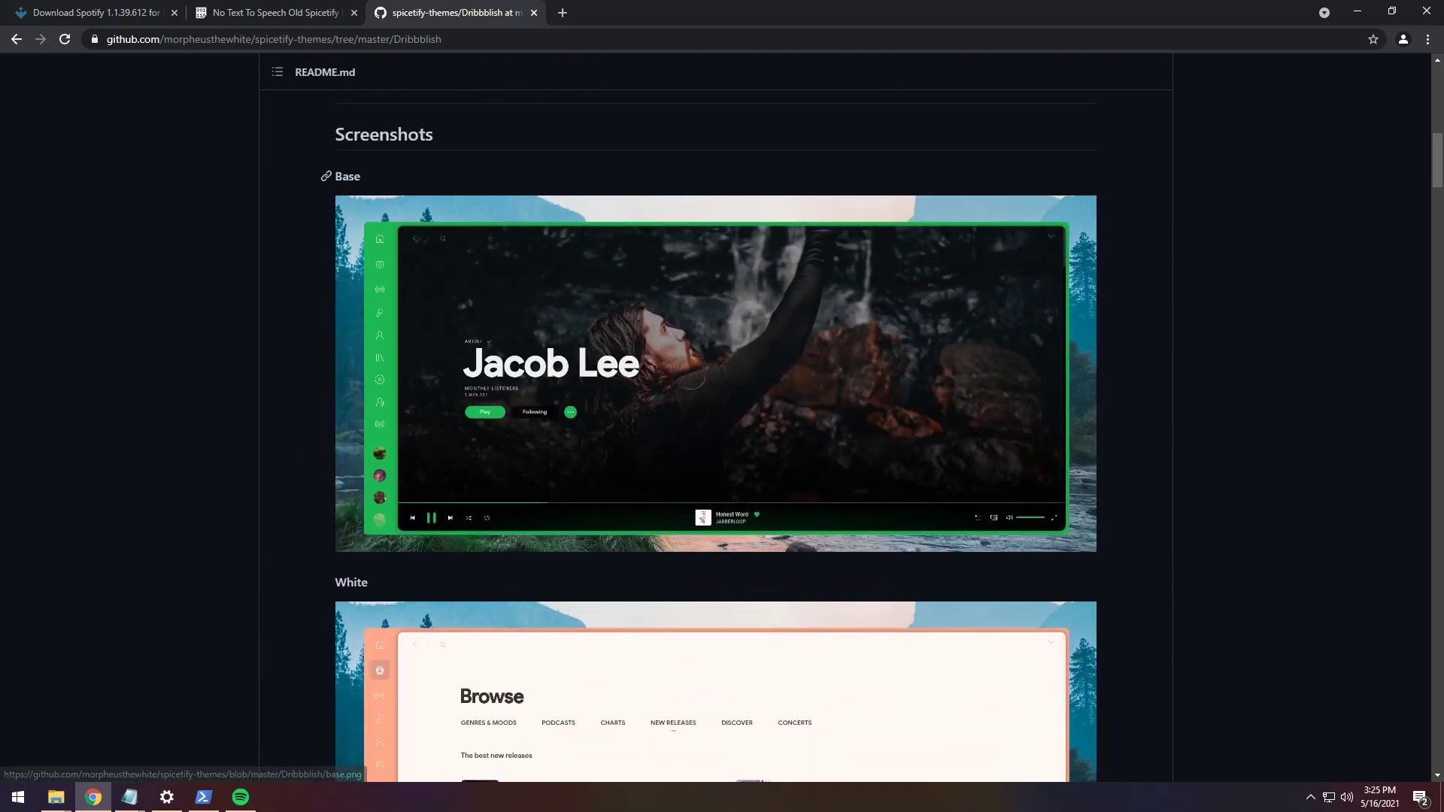
scroll(287, 574, down, 5)
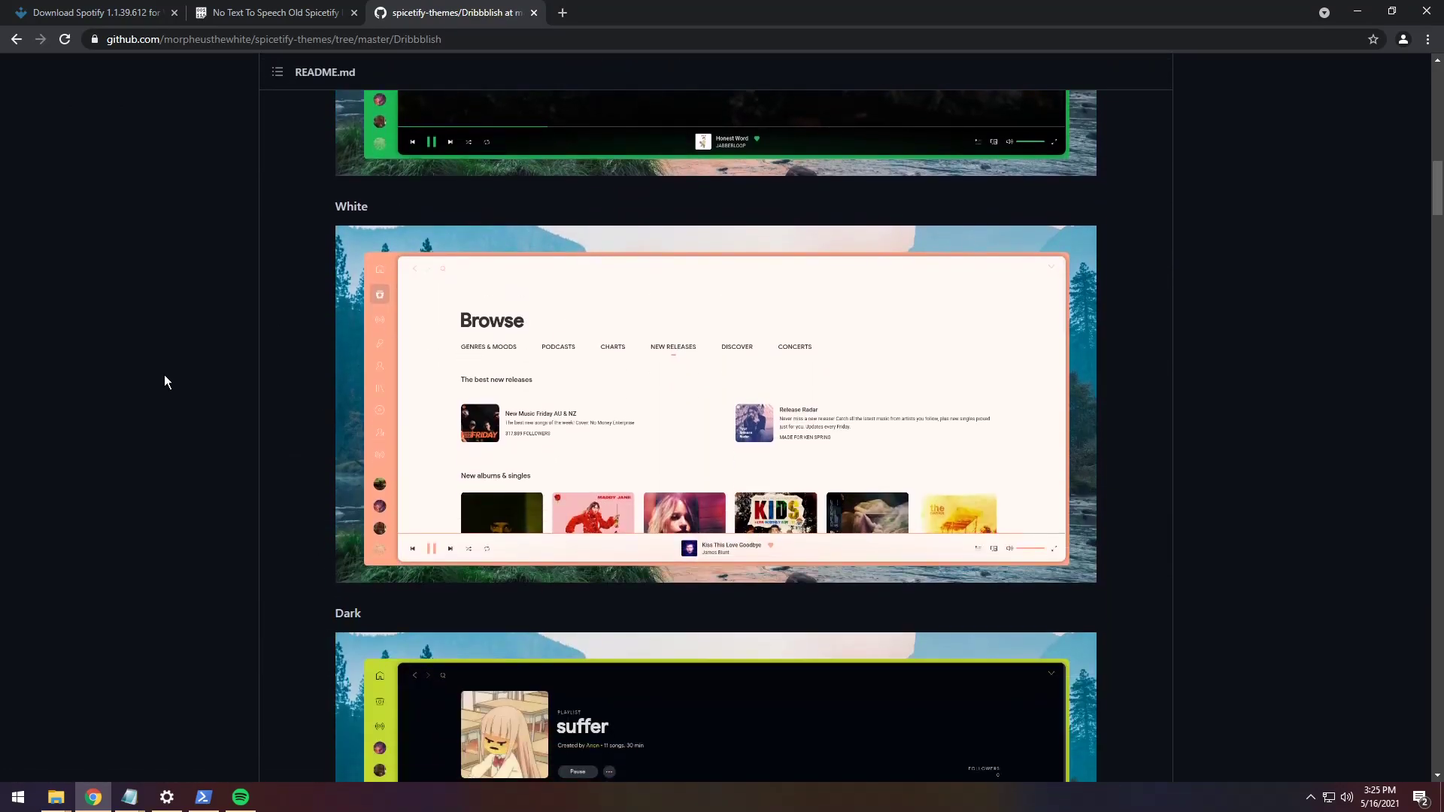
scroll(482, 444, down, 9)
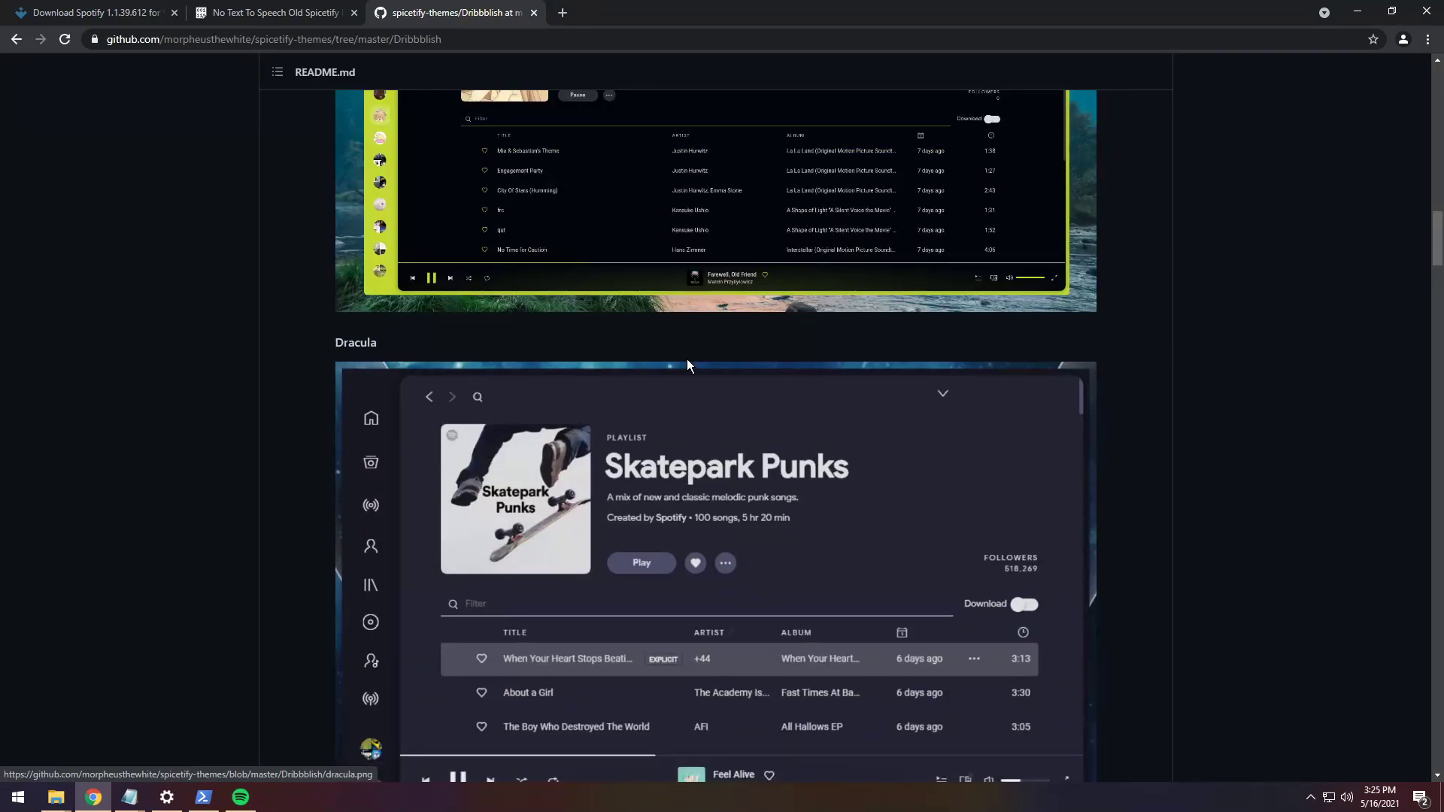
scroll(702, 357, down, 2)
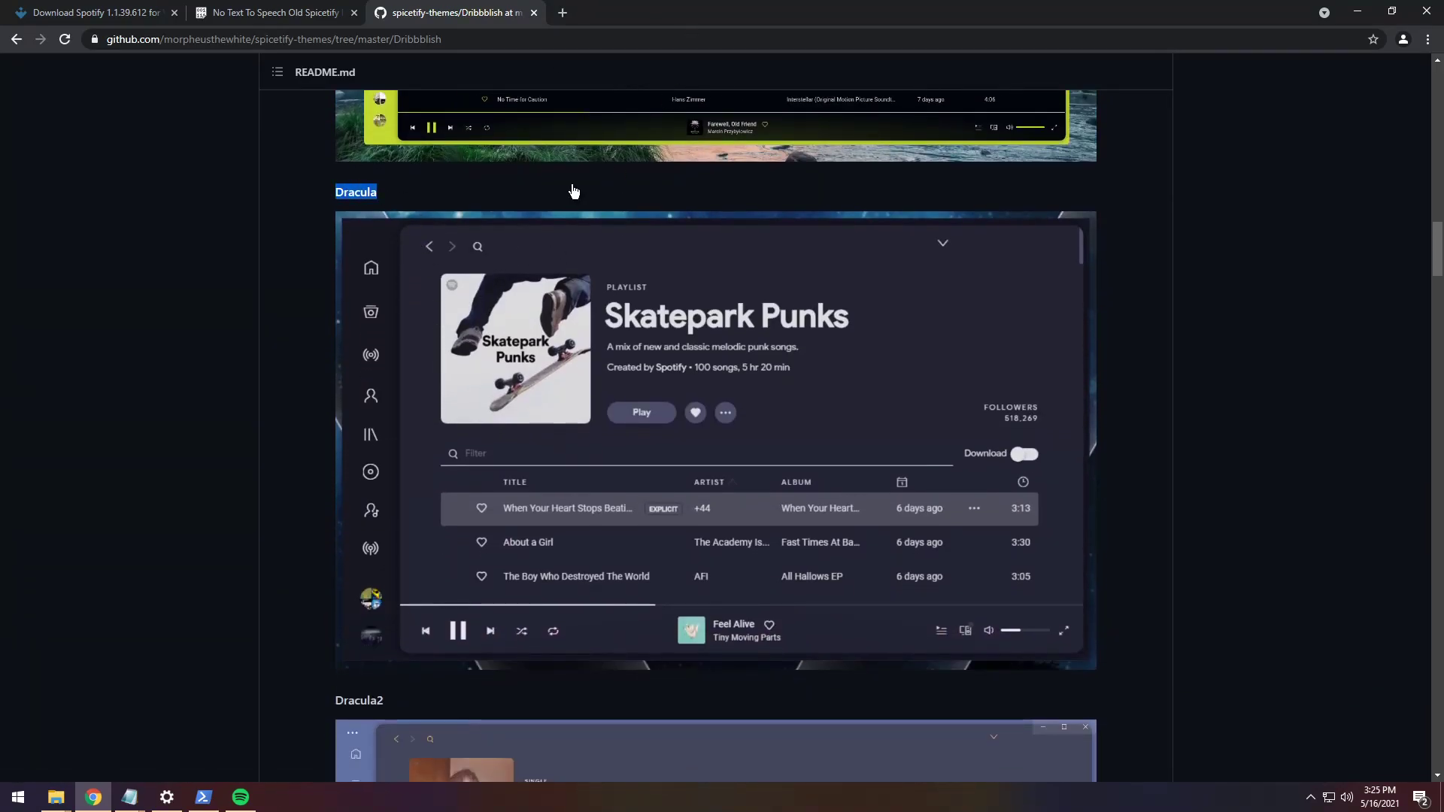
- Minimize Chrome and copy the two Changing Color Scheme commands from the Notepad notes
click(1358, 10)
drag(940, 491, 793, 470)
key(ctrl+c)
- Paste the commands into the blank Notepad window, replace the scheme name placeholder with dracula, and copy both lines
mouse_move(129, 797)
click(161, 728)
key(ctrl+v)
drag(796, 170, 651, 169)
key(BackSpace)
text(dracula)
key(ctrl+a)
key(super+c)
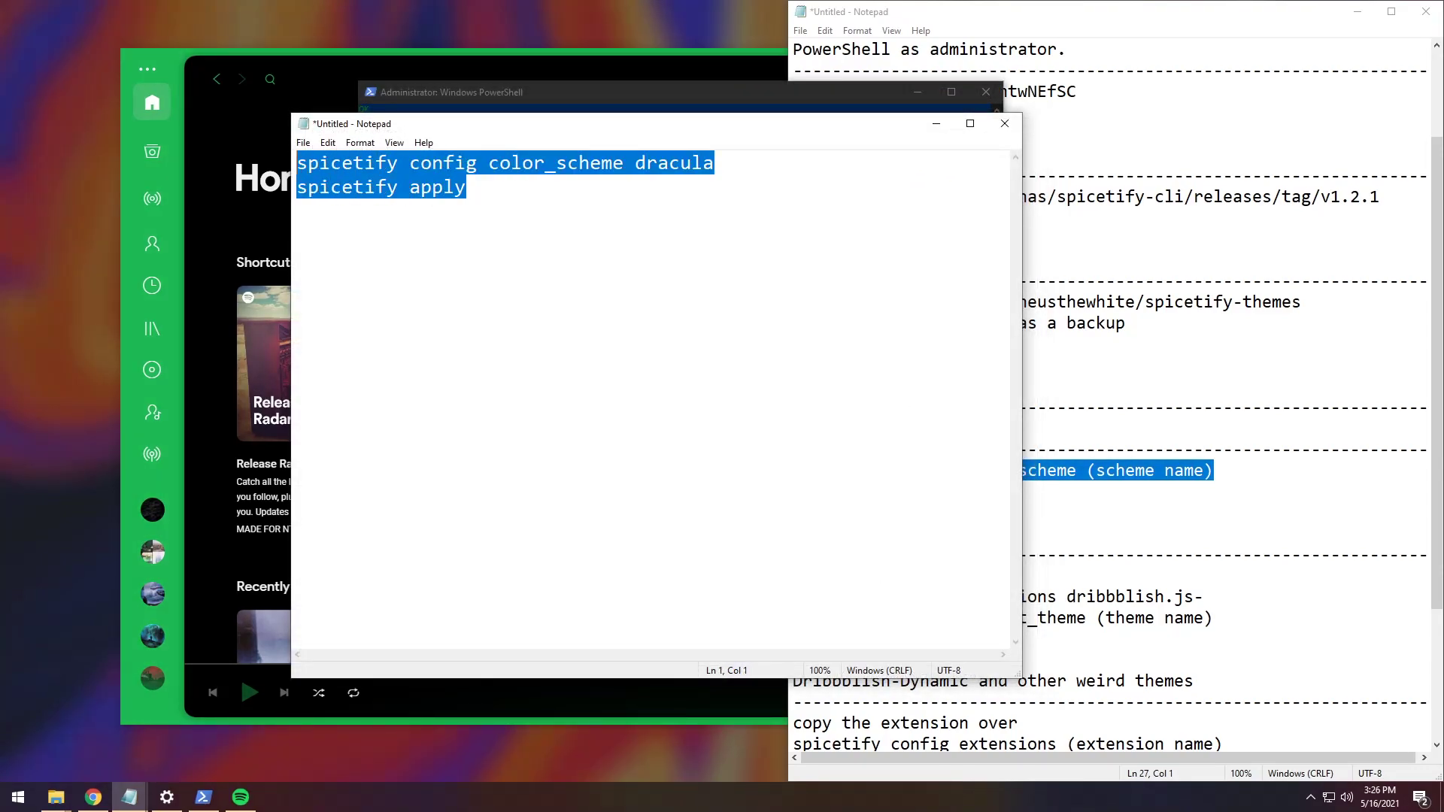
- Run the copied commands "spicetify config color_scheme dracula" and "spicetify apply" in the administrator PowerShell window
click(544, 106)
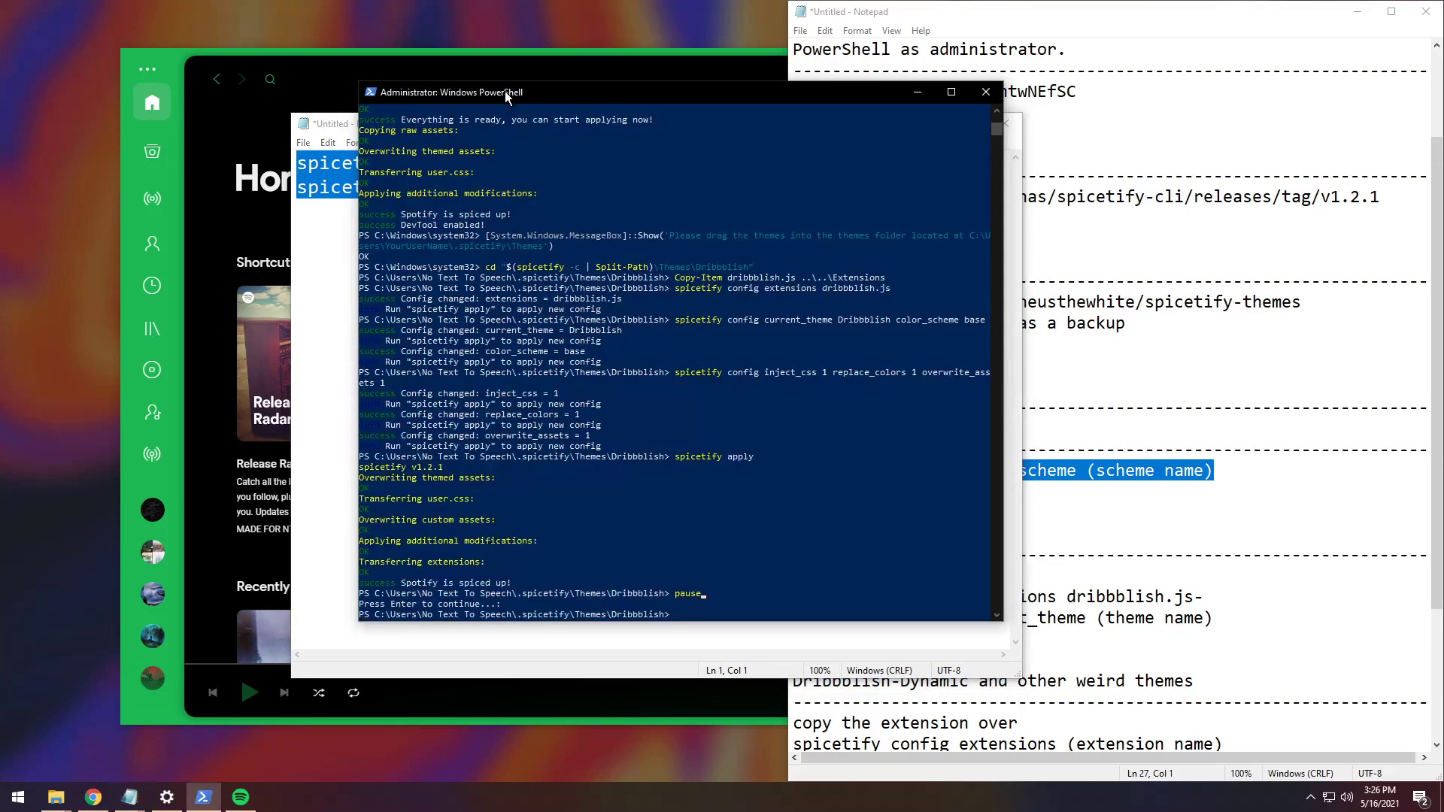
right_click(685, 615)
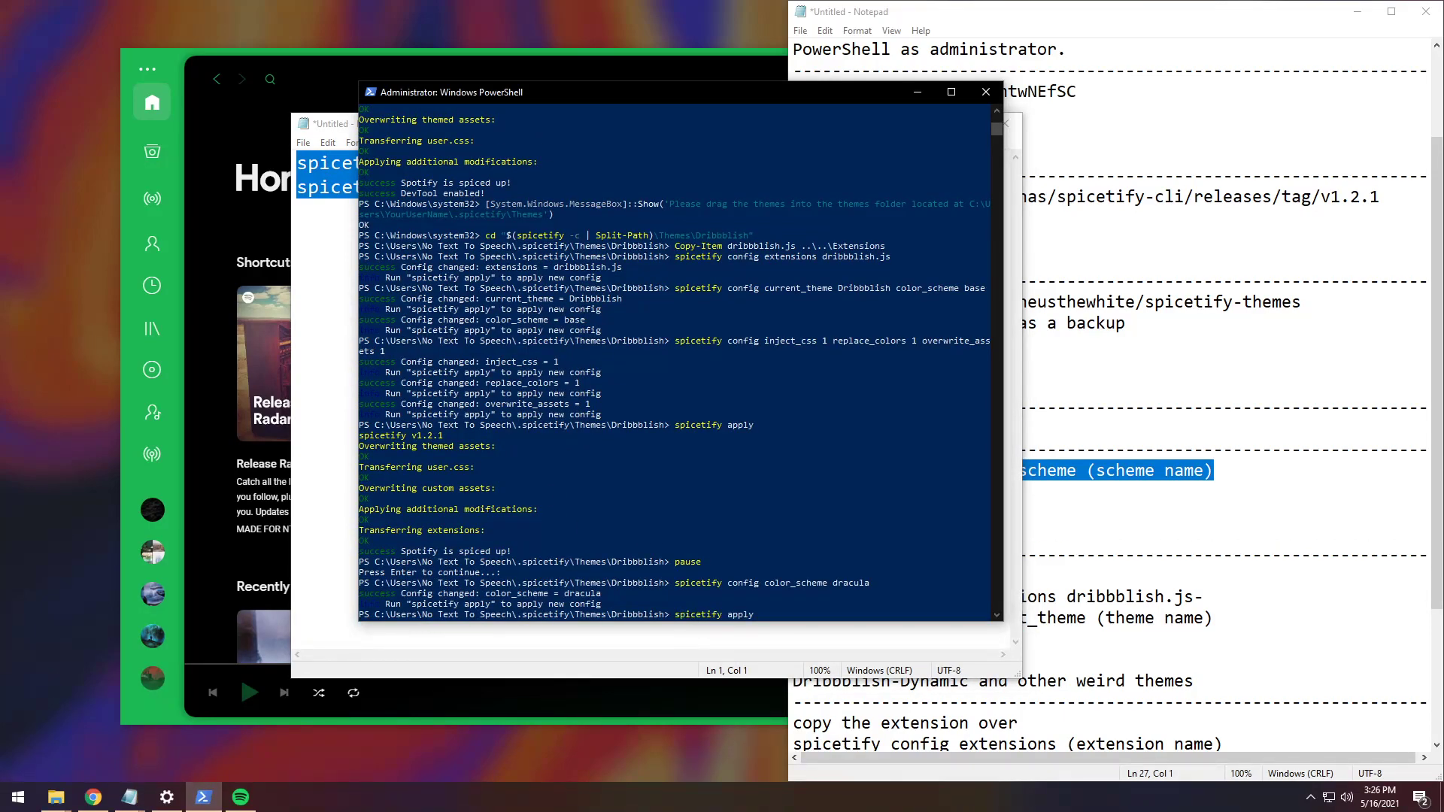
key(Return)
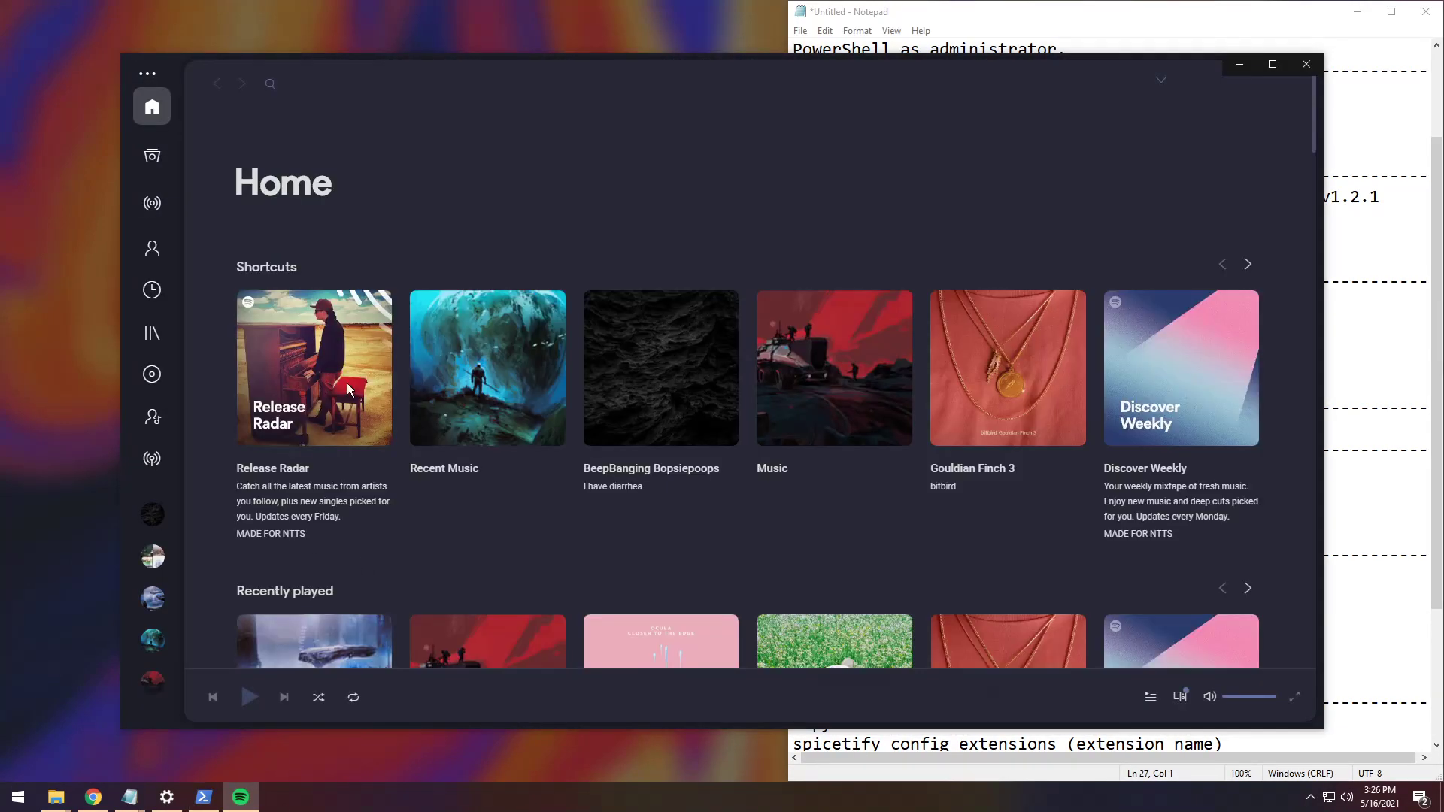
- Return to the spicetify-themes repository in Chrome and examine the preview pages of the Blueballs, Cherry and Matcha themes
click(93, 797)
click(15, 44)
scroll(369, 285, up, 5)
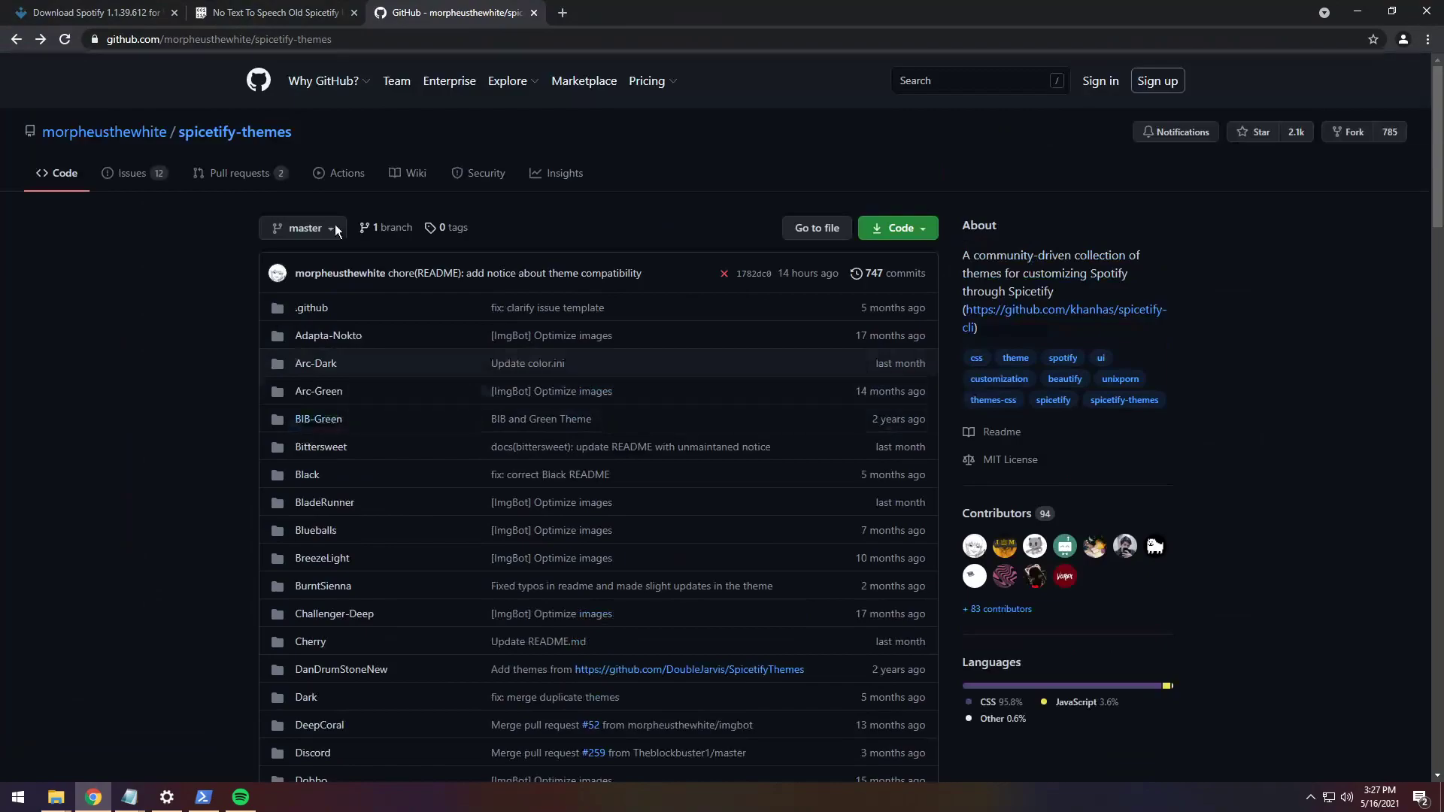
scroll(316, 406, down, 3)
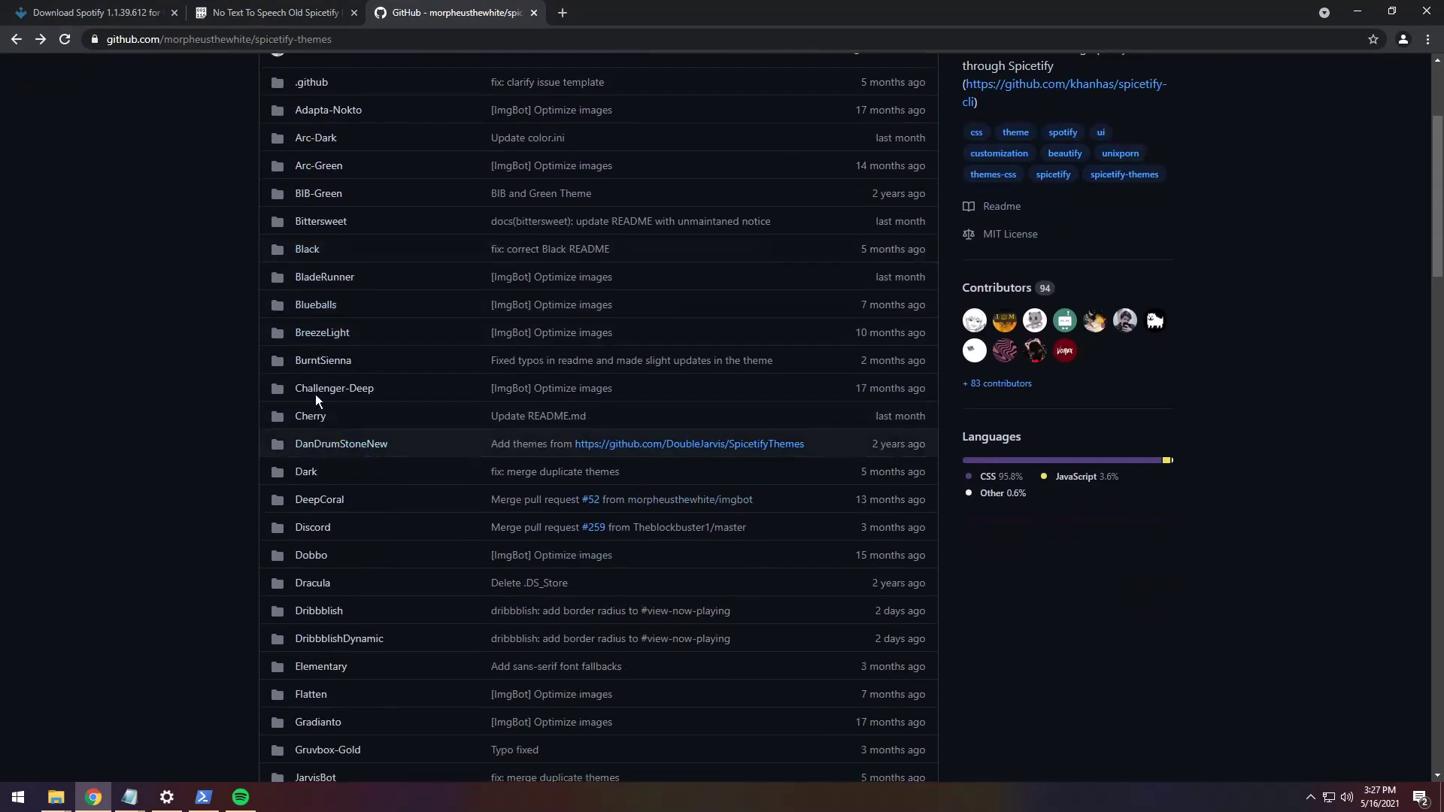
click(314, 304)
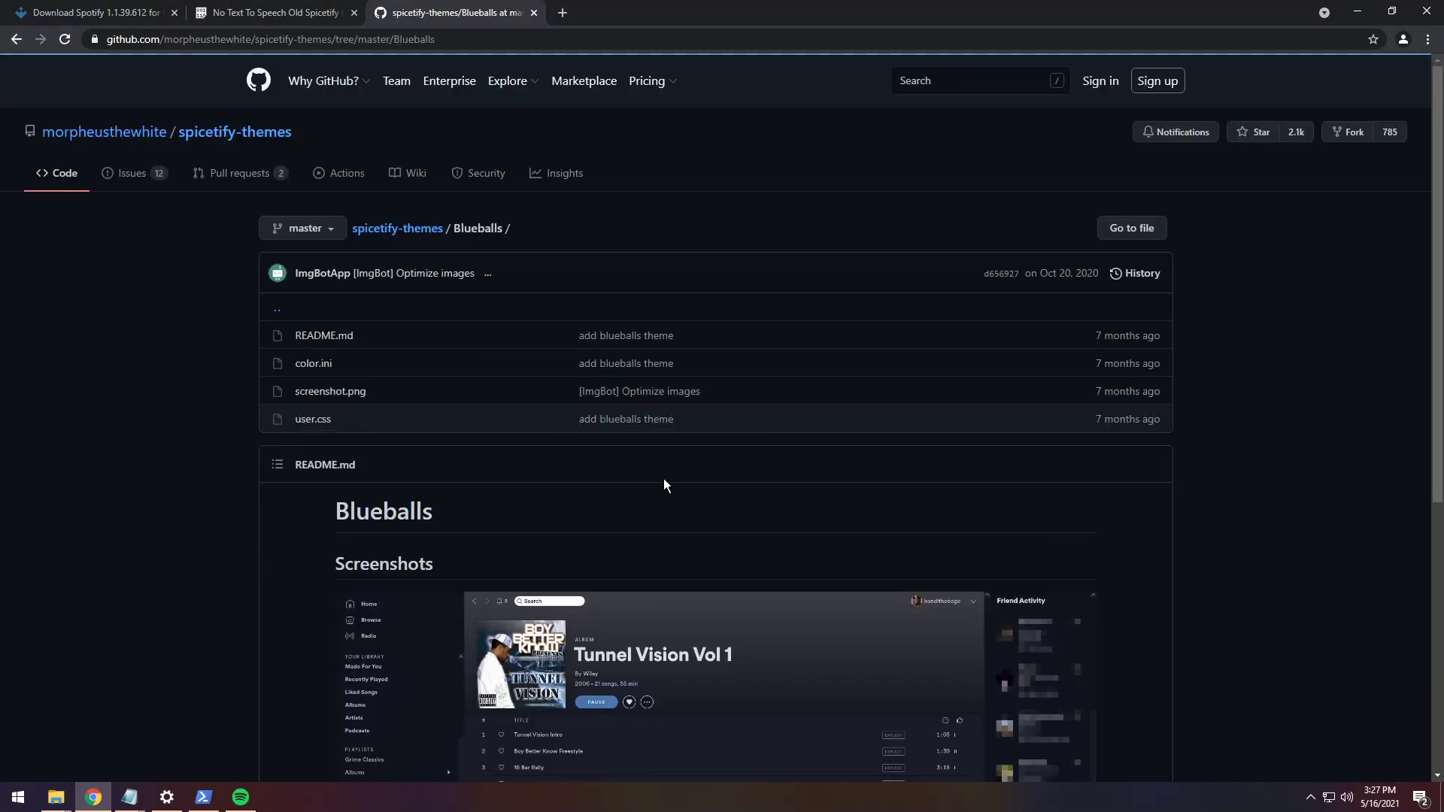
scroll(668, 484, down, 4)
click(15, 39)
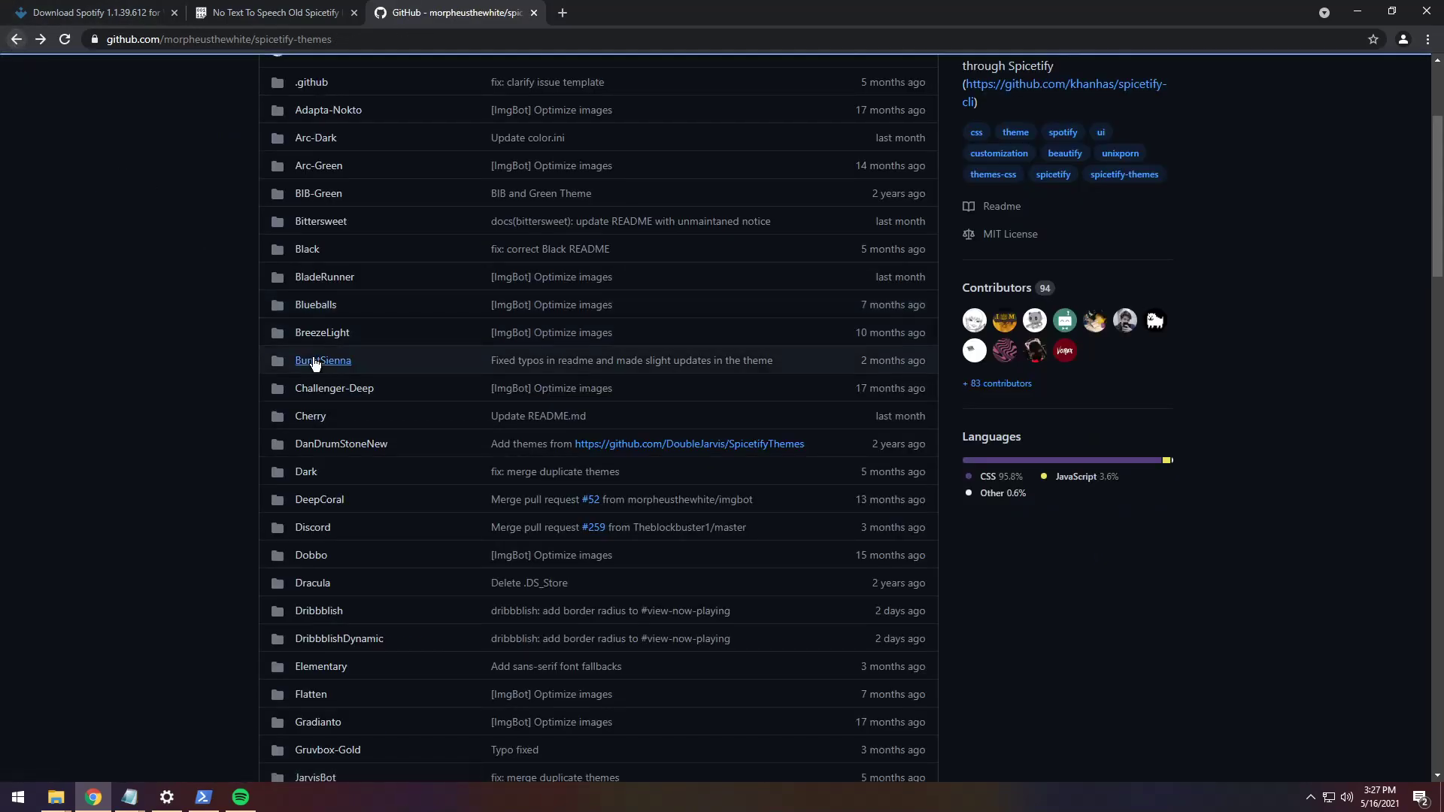
click(312, 416)
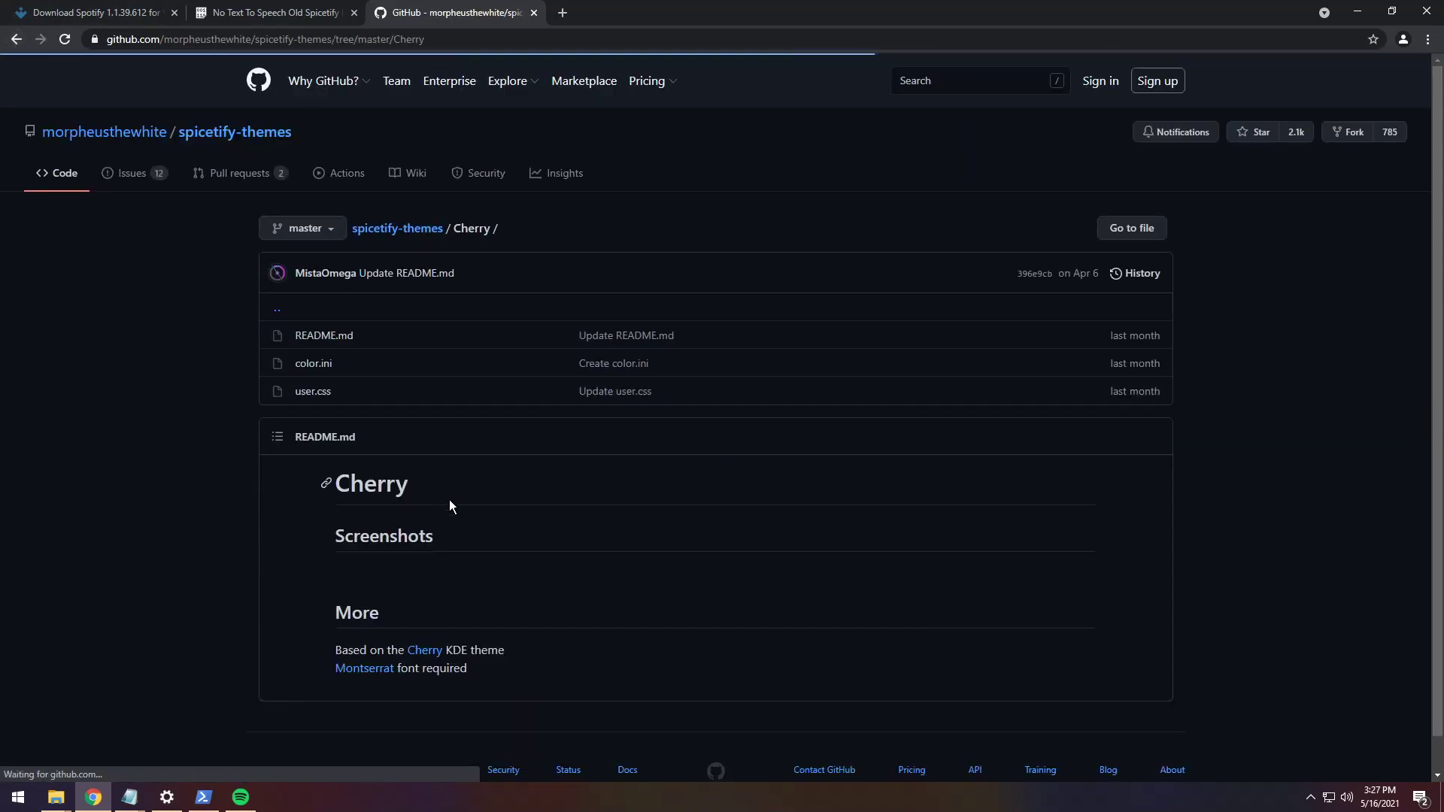
scroll(464, 526, down, 5)
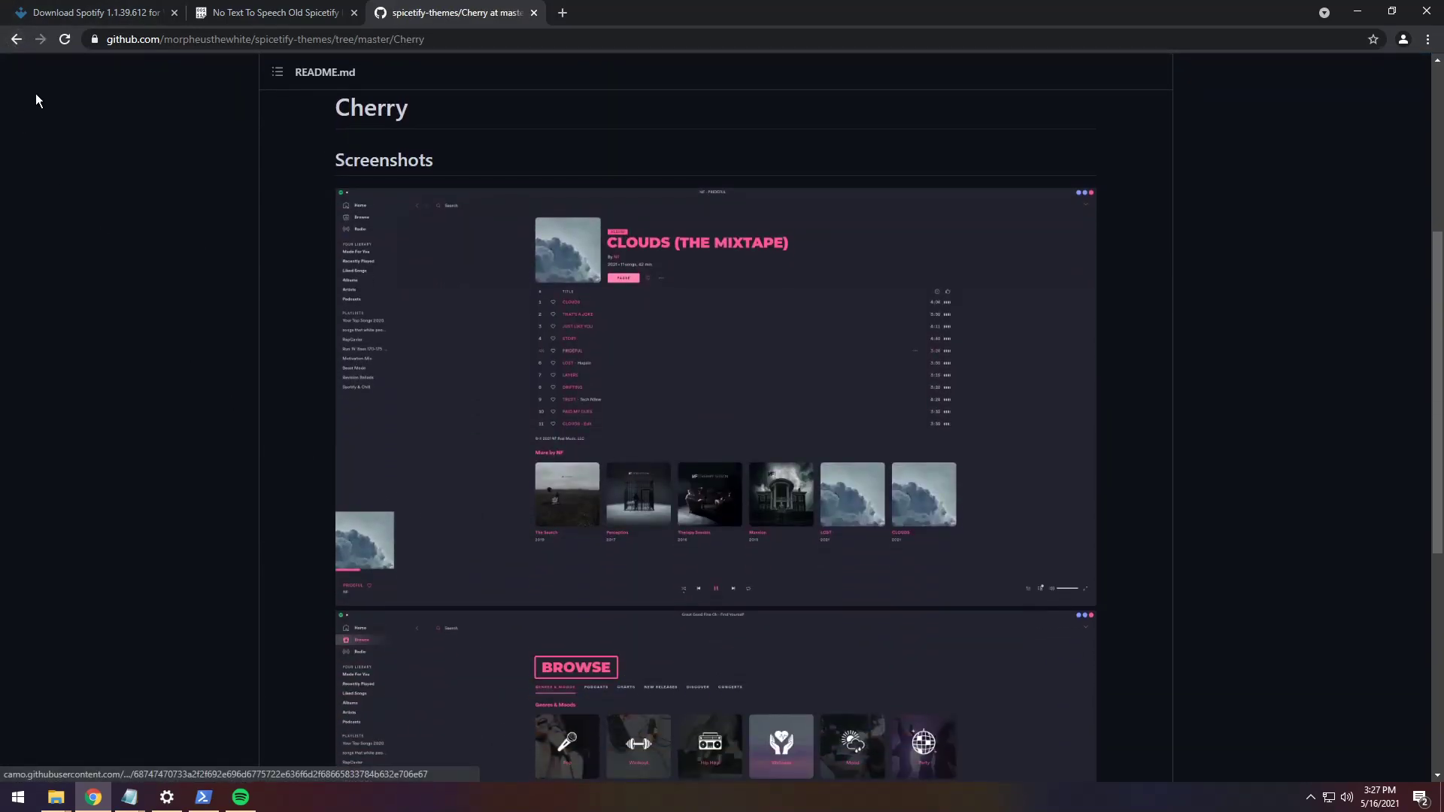
click(15, 39)
click(312, 439)
scroll(527, 467, down, 3)
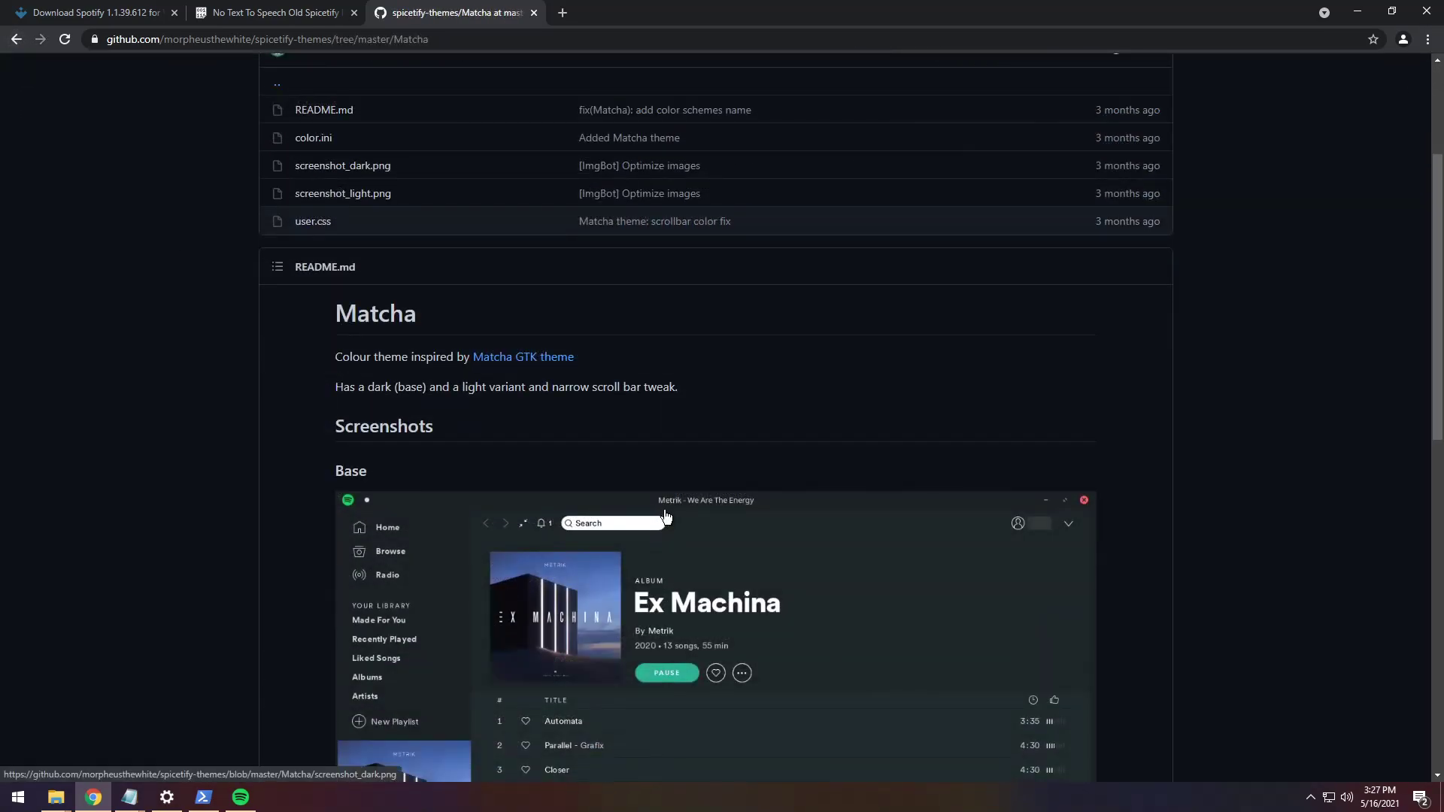
scroll(665, 516, down, 2)
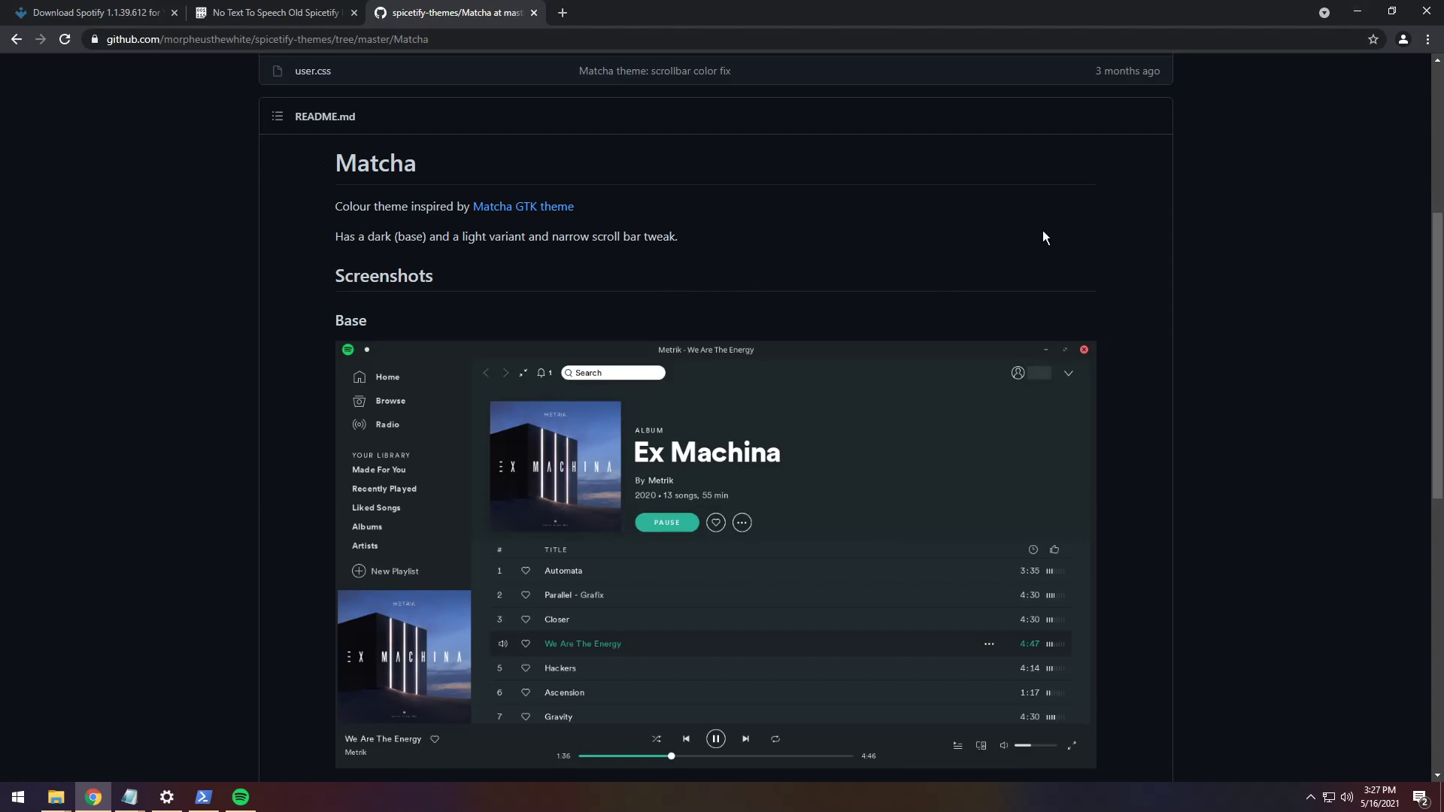
- Minimize Chrome and copy the four Changing Theme commands from the Notepad notes
click(1358, 10)
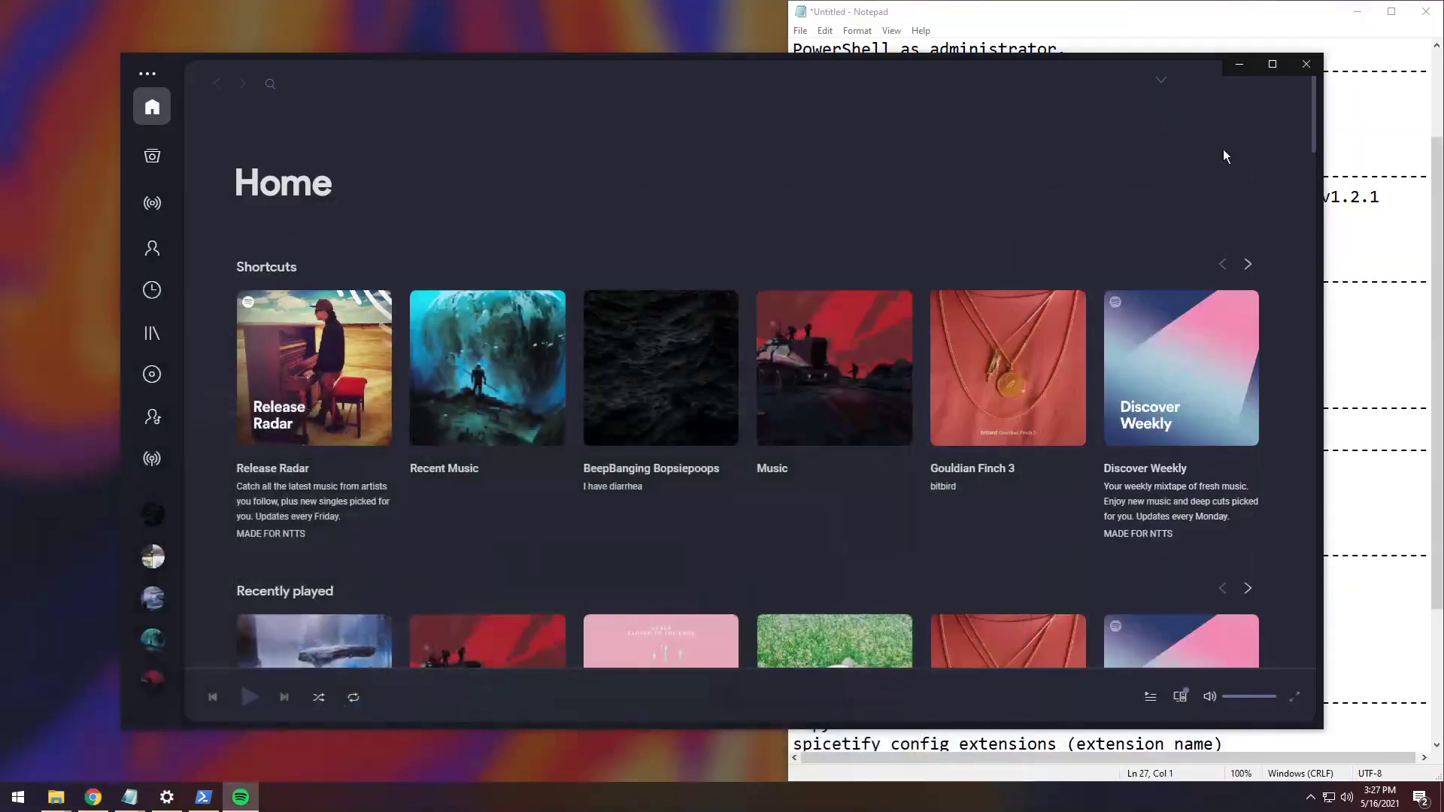
click(1005, 20)
scroll(1113, 376, down, 1)
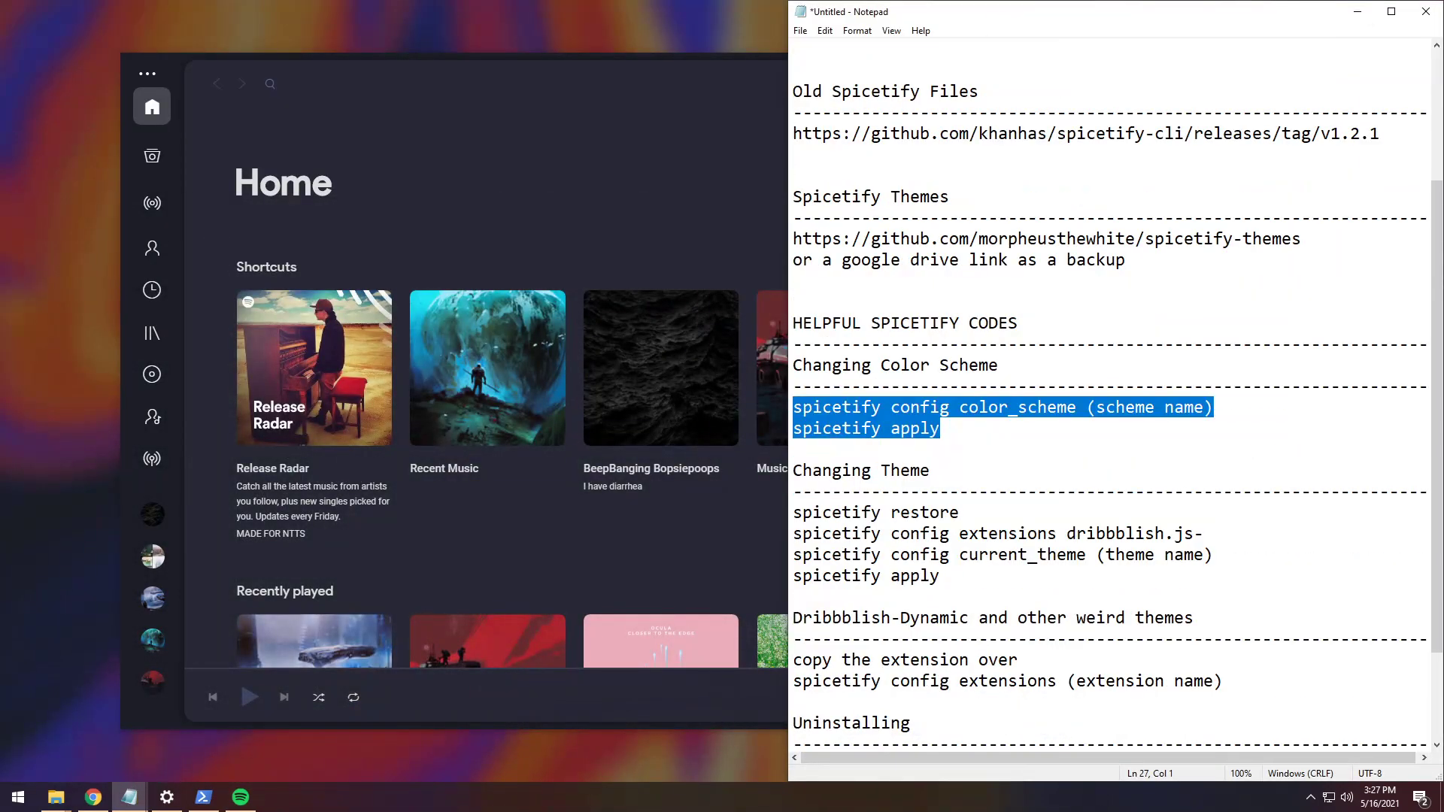
drag(941, 575, 793, 512)
key(ctrl+c)
- Replace the second Notepad window's text with the copied commands and change the theme name placeholder to Matcha
mouse_move(129, 796)
click(188, 734)
key(BackSpace)
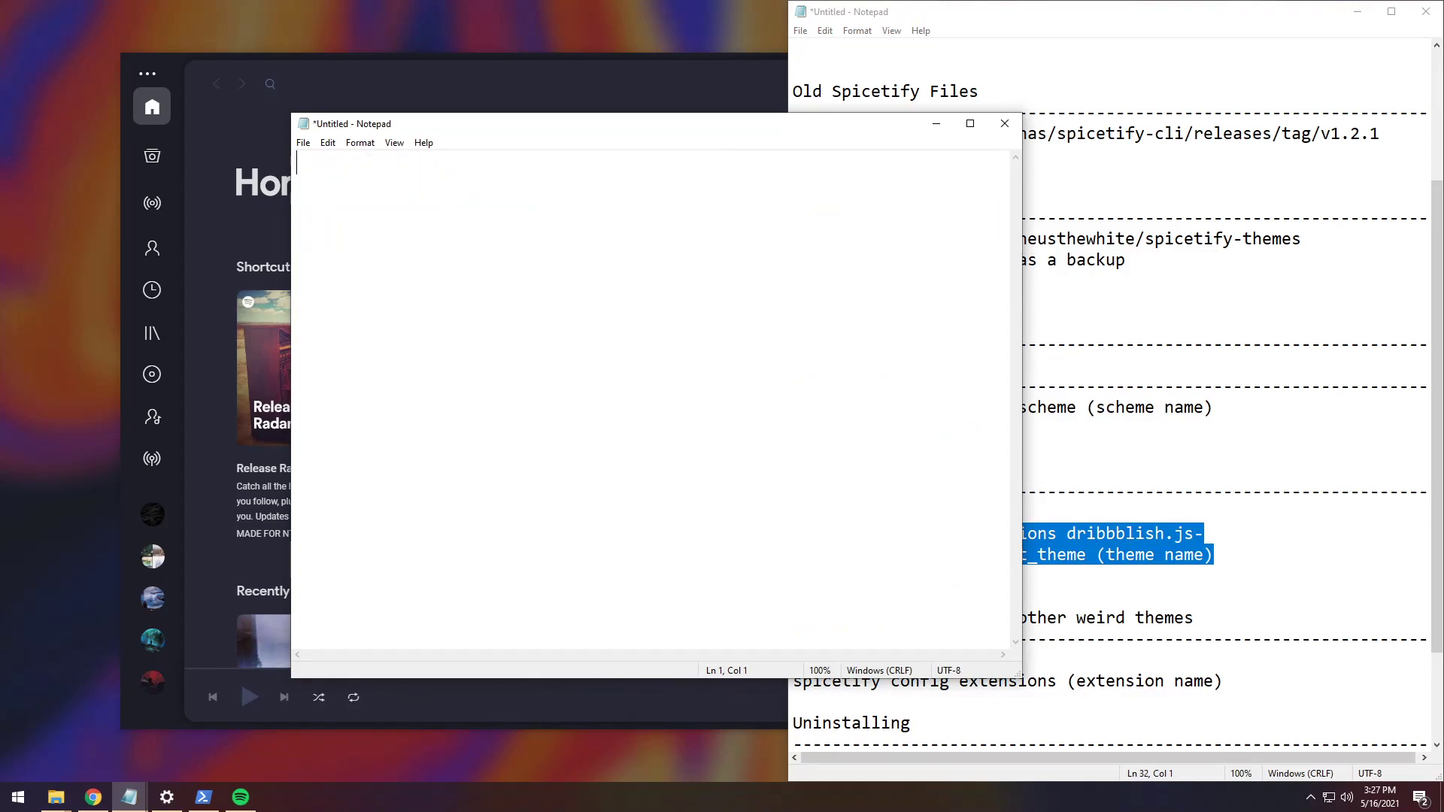
key(ctrl+v)
key(Up)
key(End)
key(shift+Left)
key(shift+Left)
key(shift+Left)
key(shift+Left)
key(shift+Left)
key(shift+Left)
key(shift+Left)
key(shift+Left)
key(shift+Left)
key(shift+Left)
key(shift+Left)
key(shift+Left)
key(BackSpace)
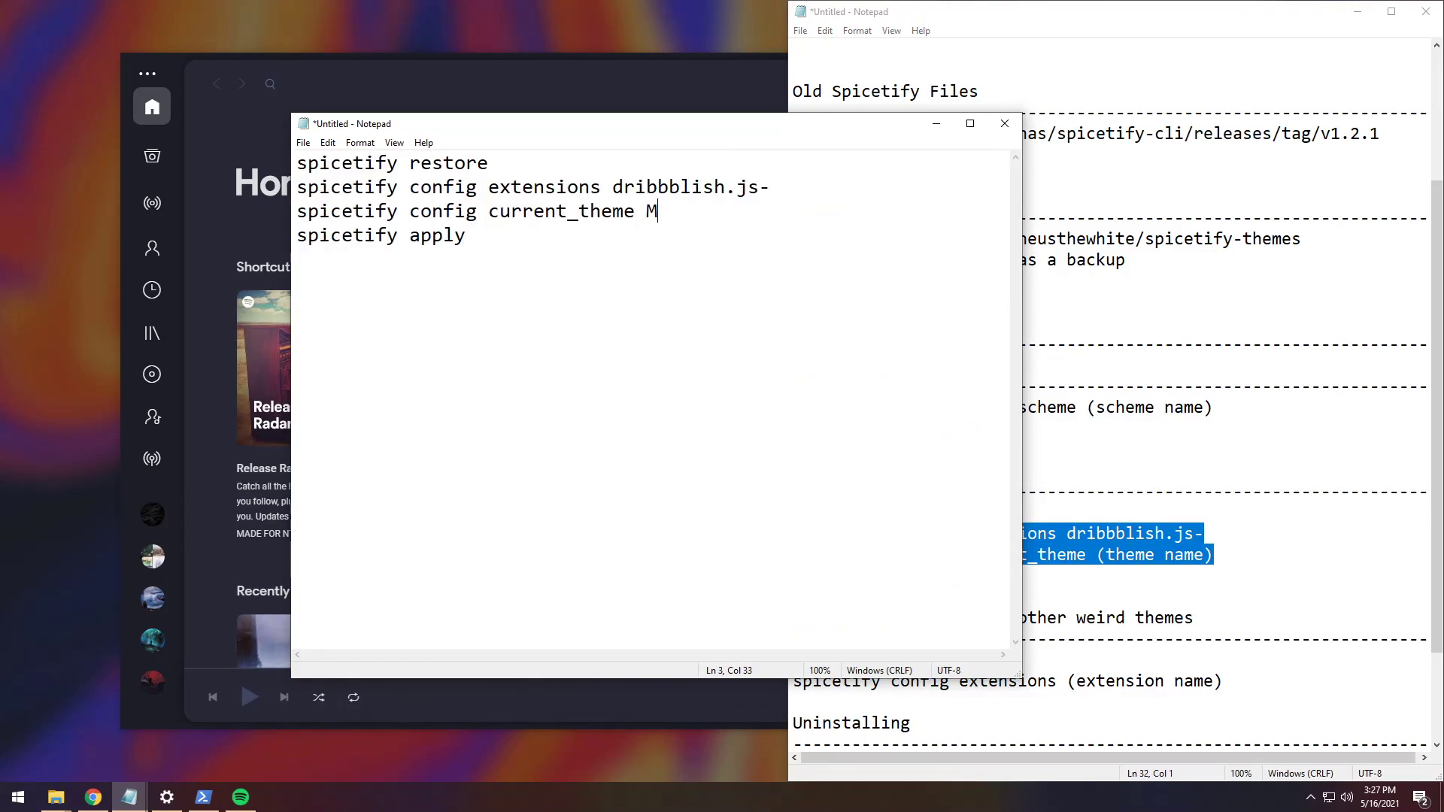
text(atcha)
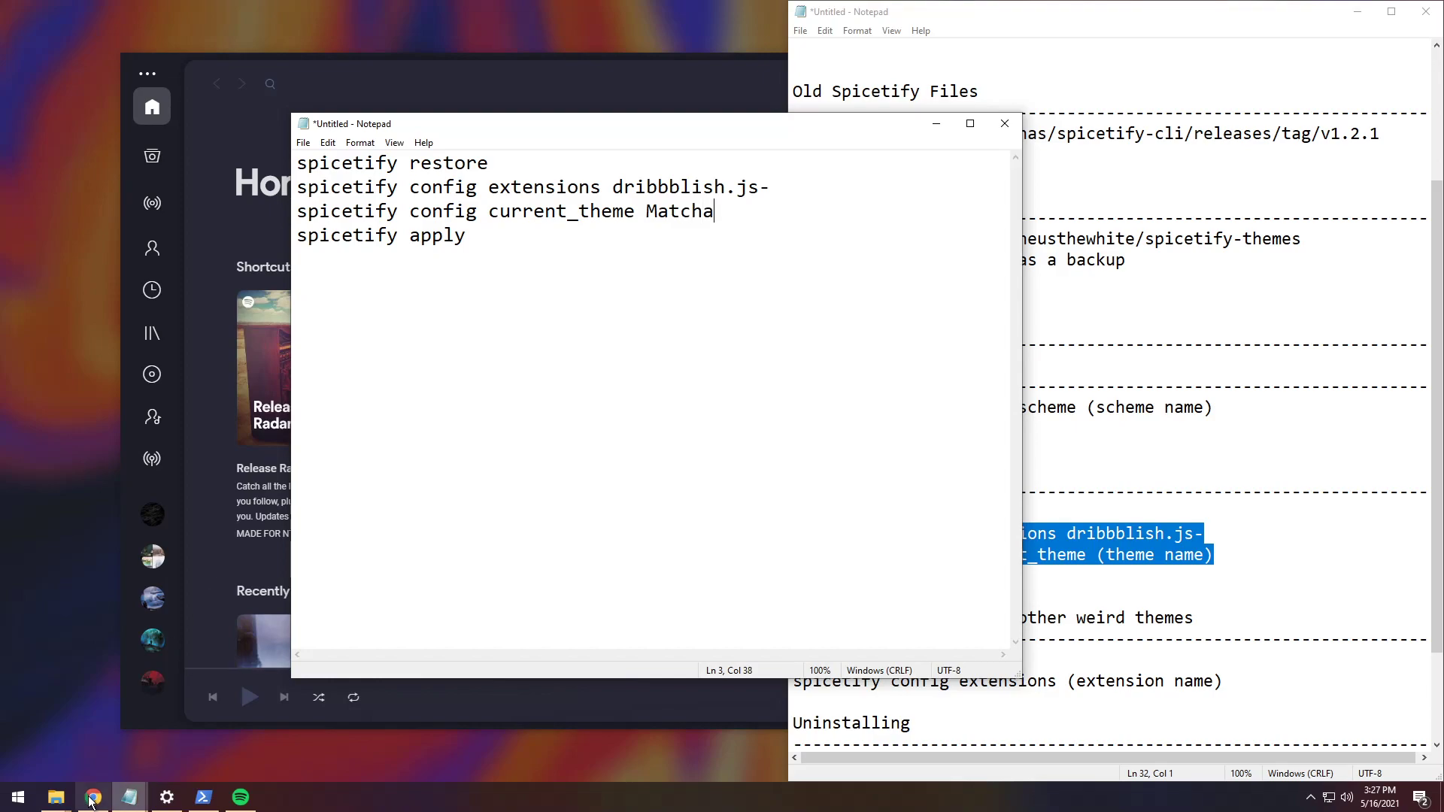
- Check the Matcha theme page in Chrome, minimize it, and select all four theme-changing commands in the second Notepad window for copying
click(93, 797)
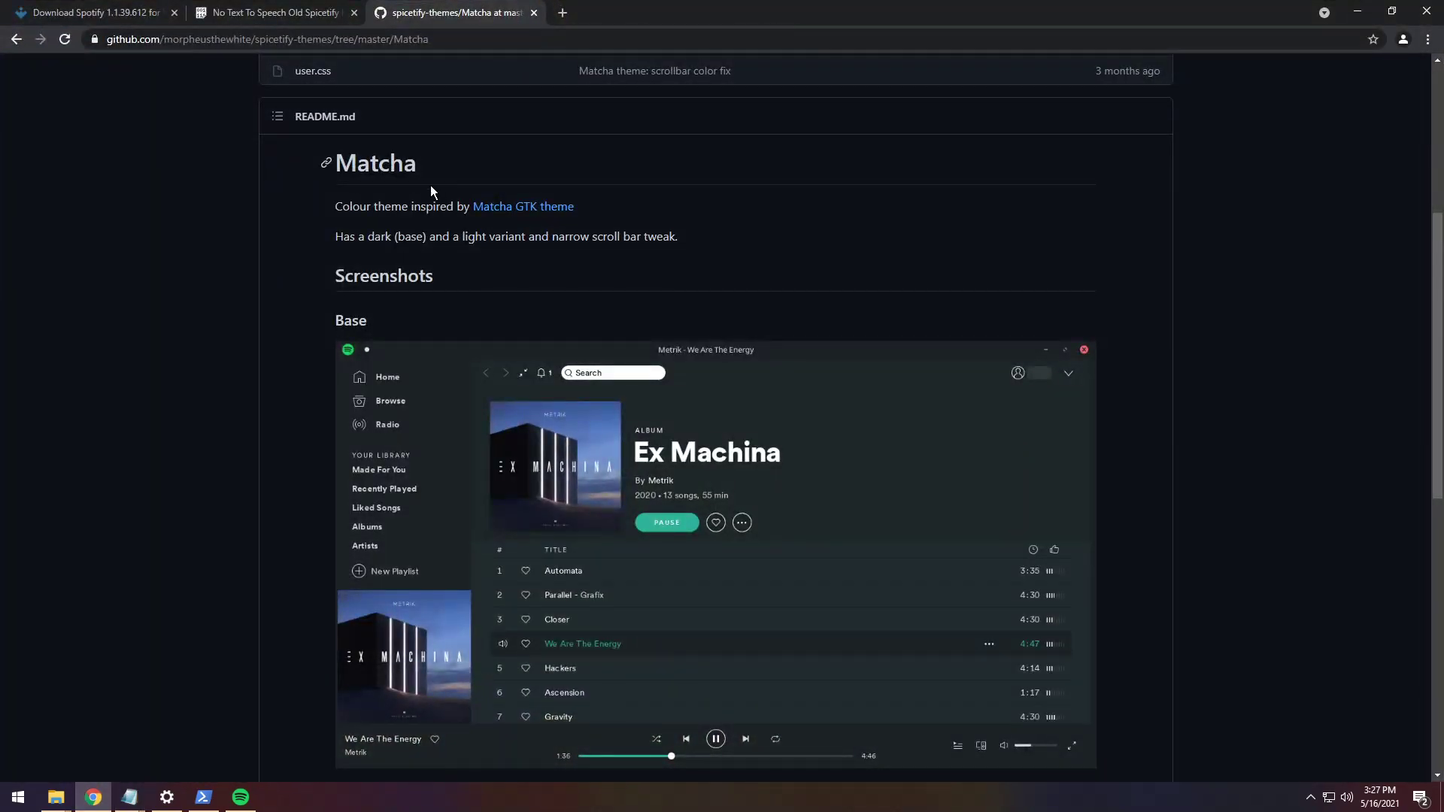
click(1357, 10)
key(ctrl+shift+Left)
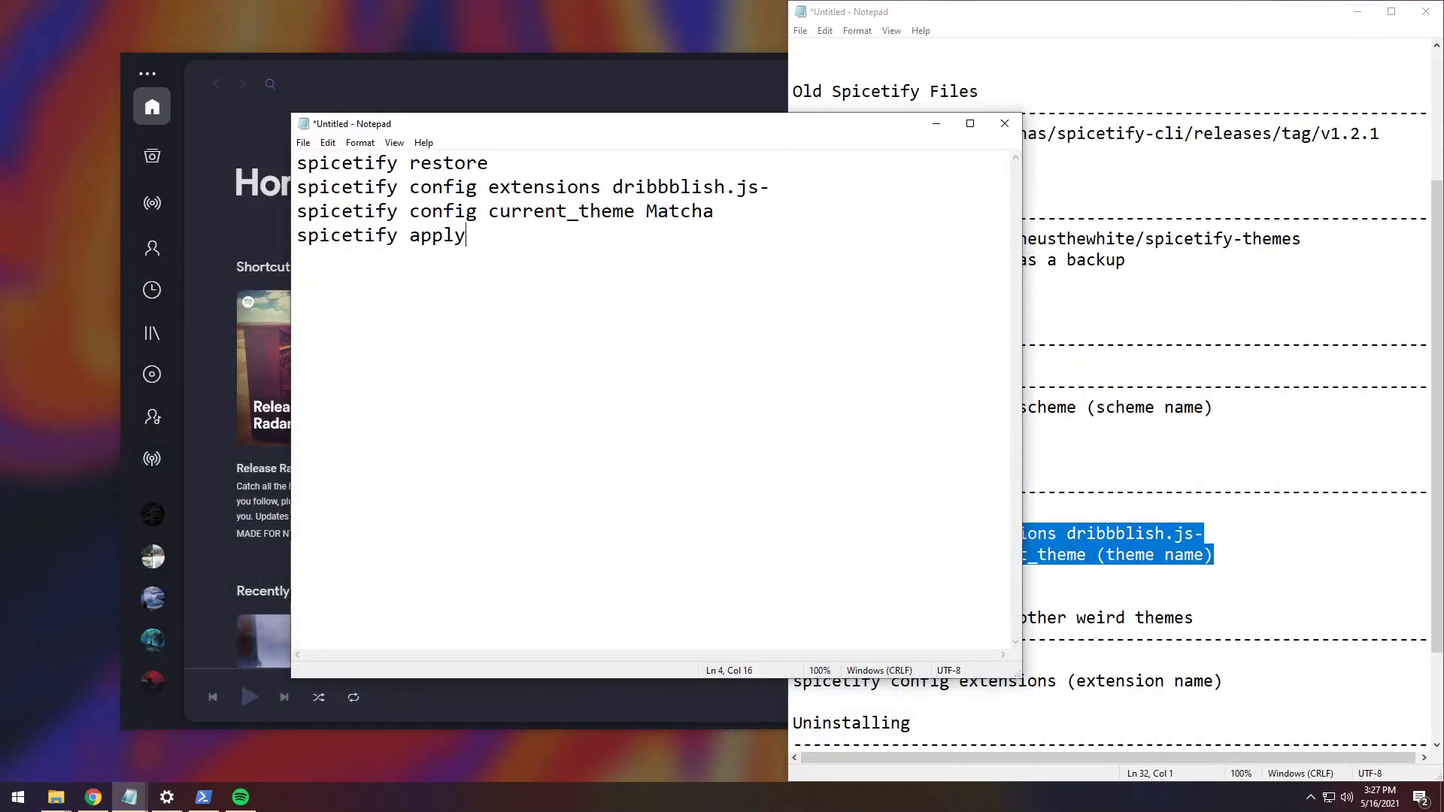
key(shift+Home)
key(shift+Up)
key(shift+Up)
key(shift+Up)
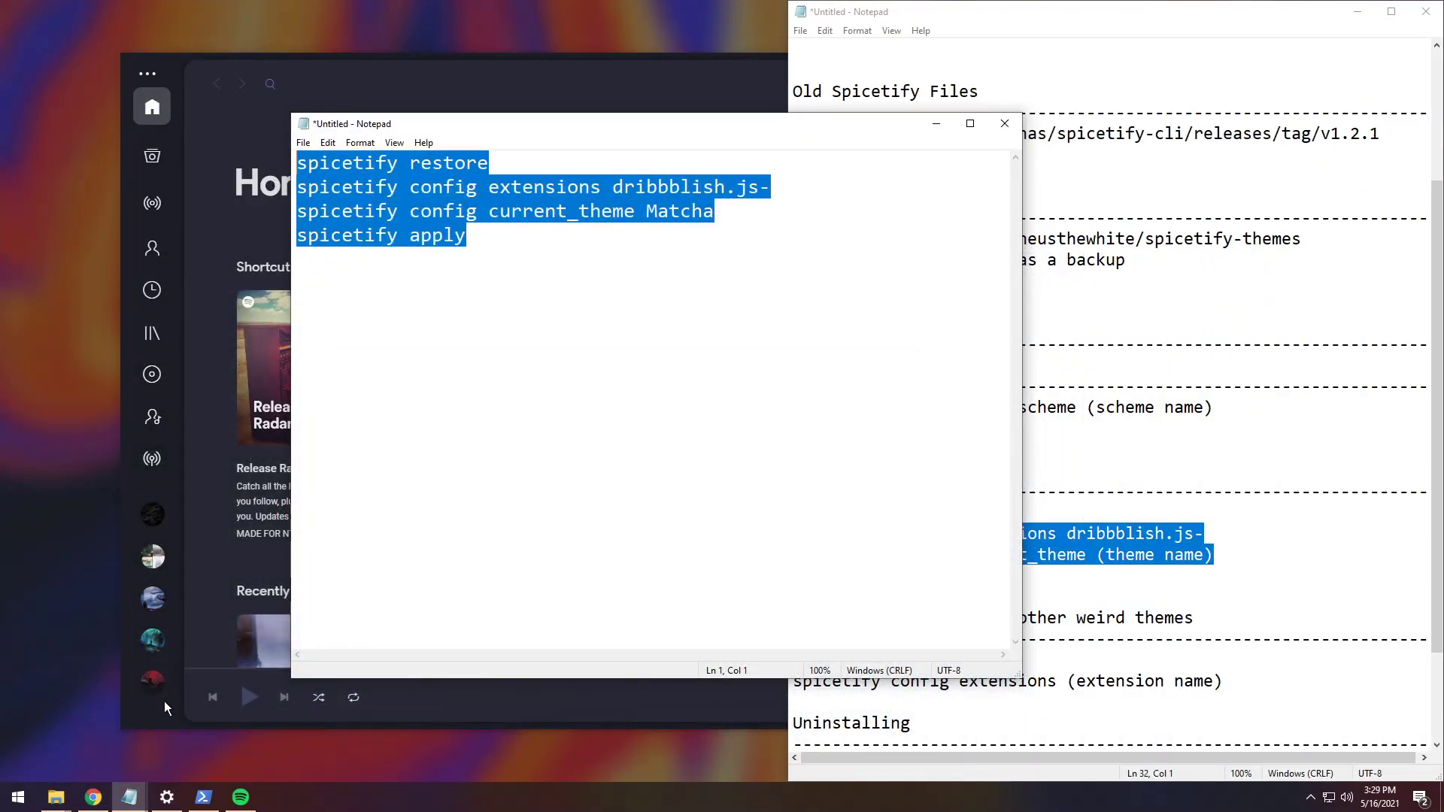
- Run the copied restore, dribbblish.js removal, Matcha theme and apply commands in the administrator PowerShell window, and bring Spotify to the front
click(204, 797)
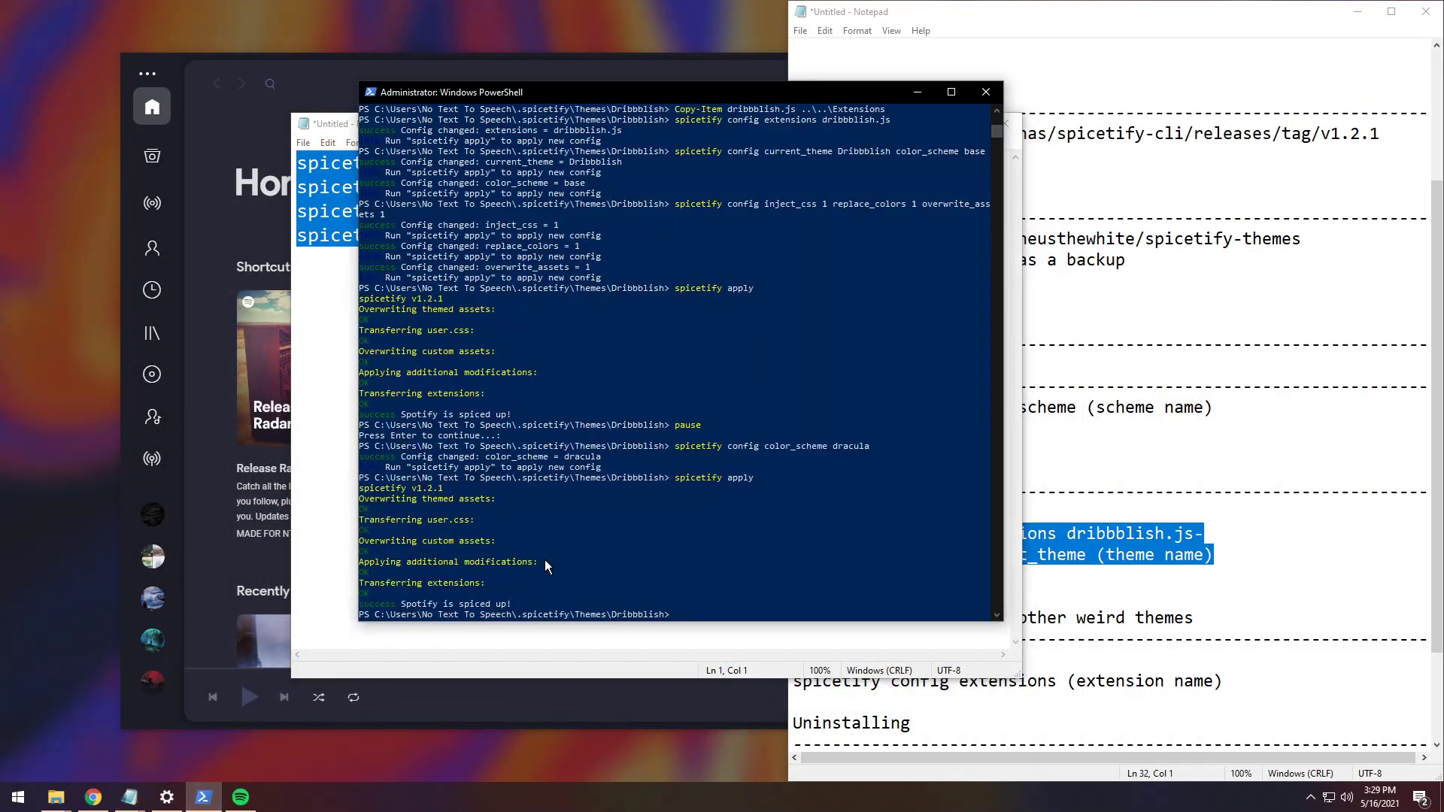
right_click(689, 608)
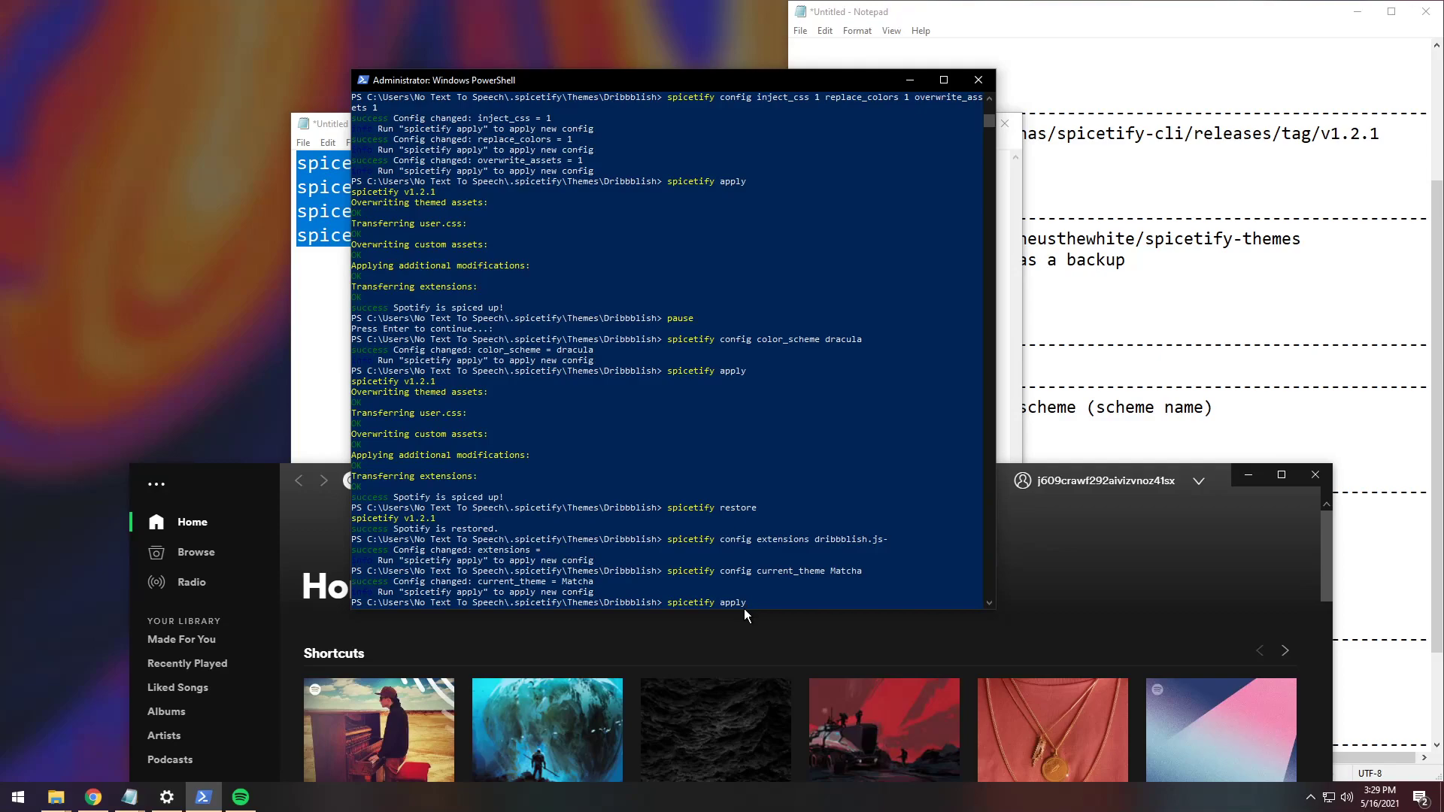
key(Return)
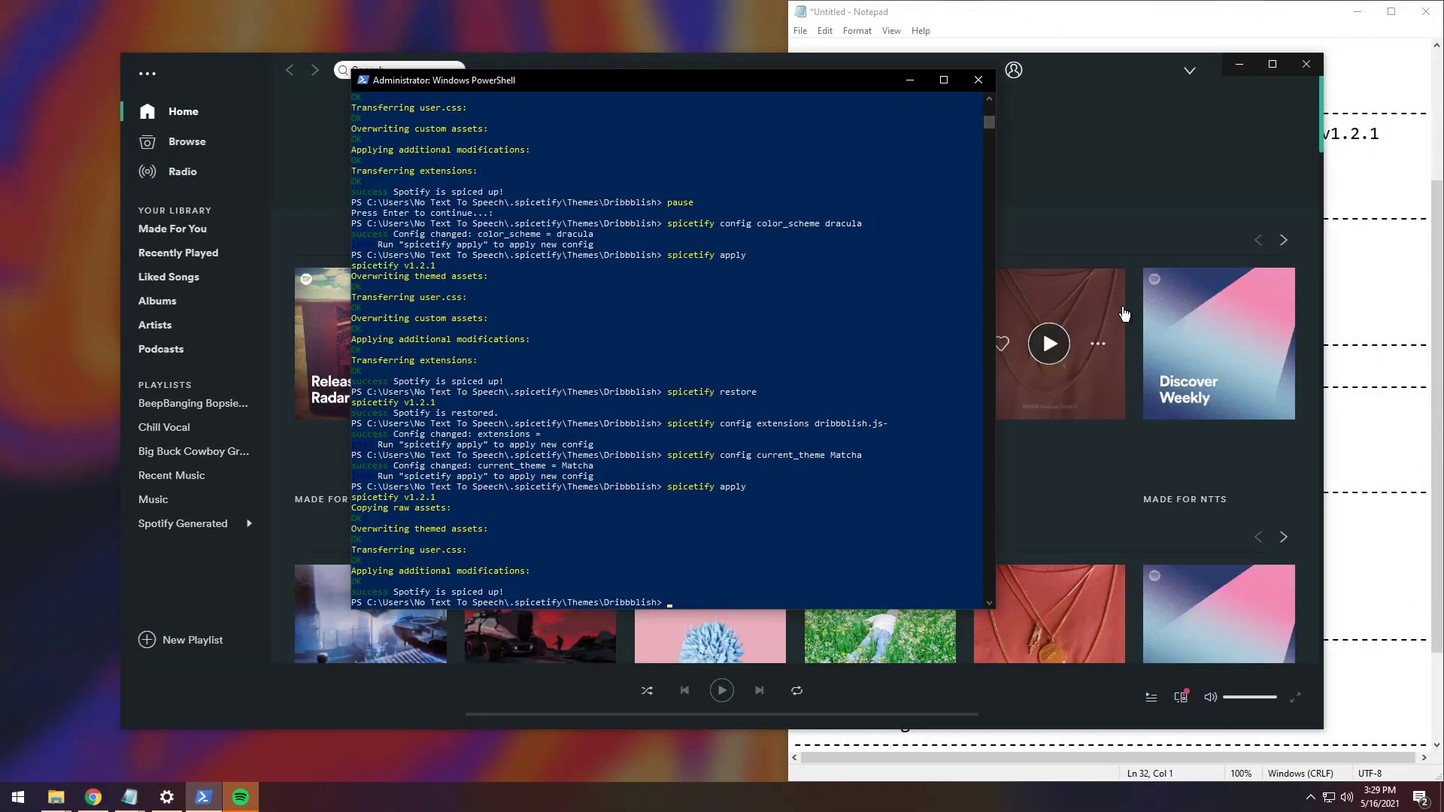
click(1107, 124)
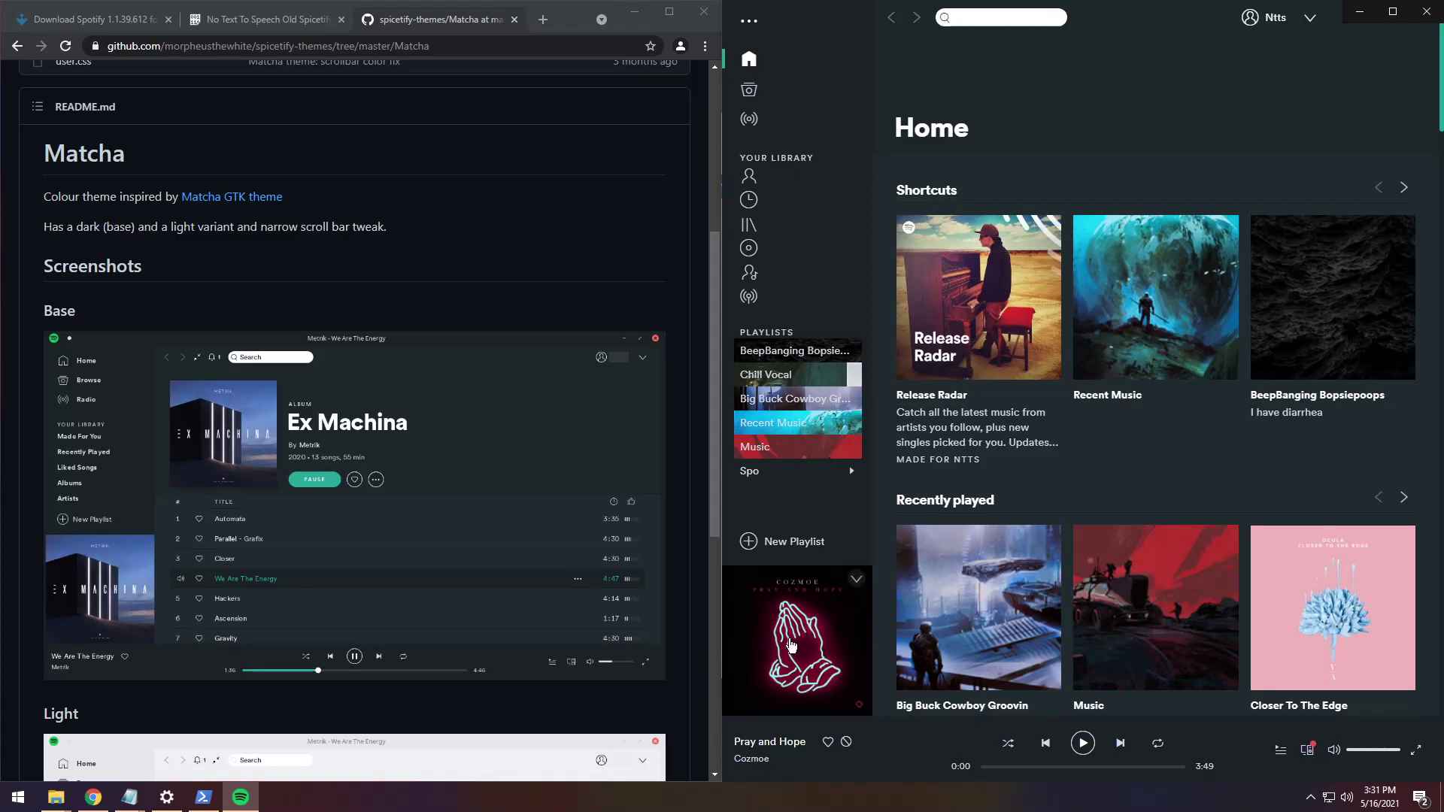
- Bring up PowerShell at full size and enter "spicetify config extensions dribbblish.js-" at the prompt without running it
click(203, 797)
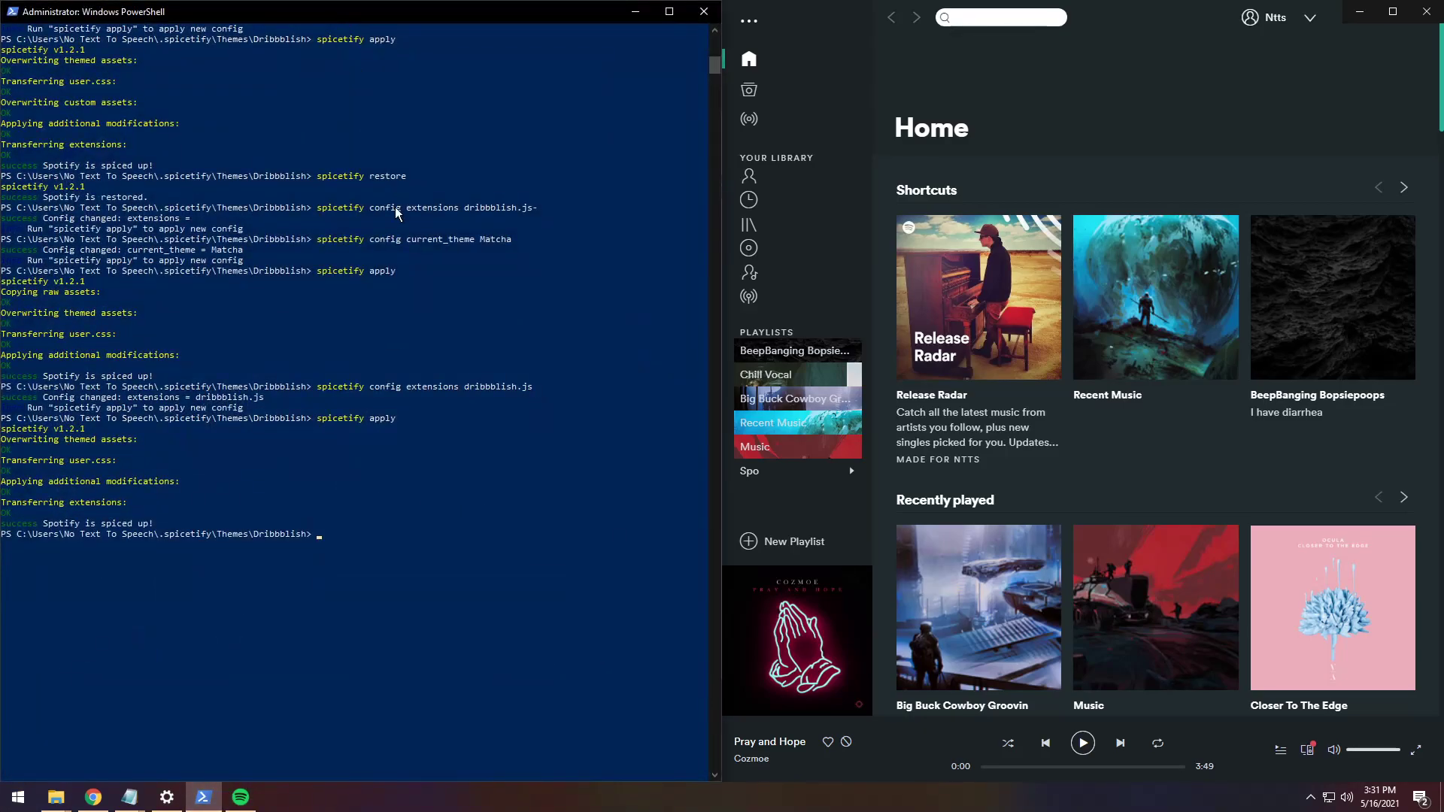
drag(481, 11, 716, 12)
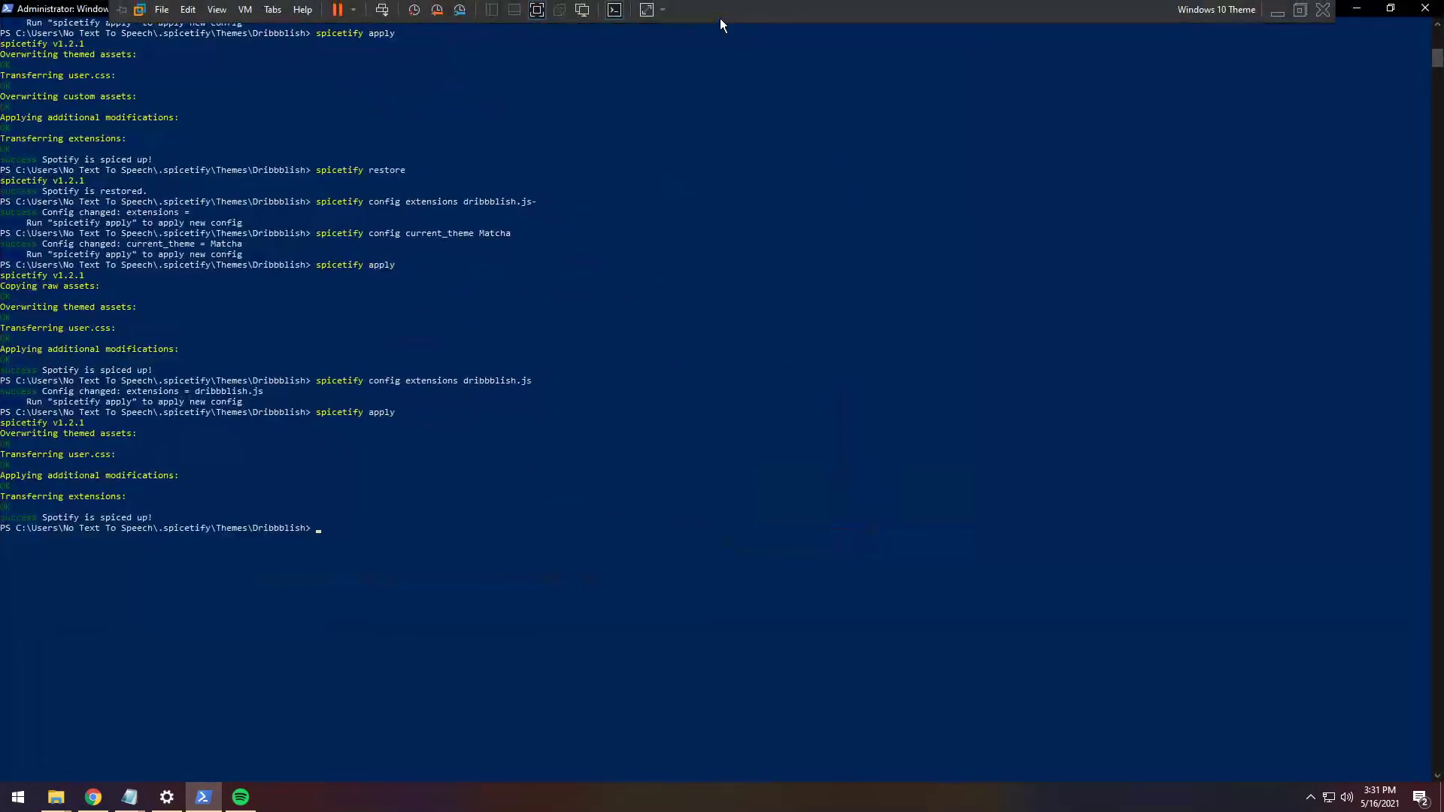
key(Up)
key(Up)
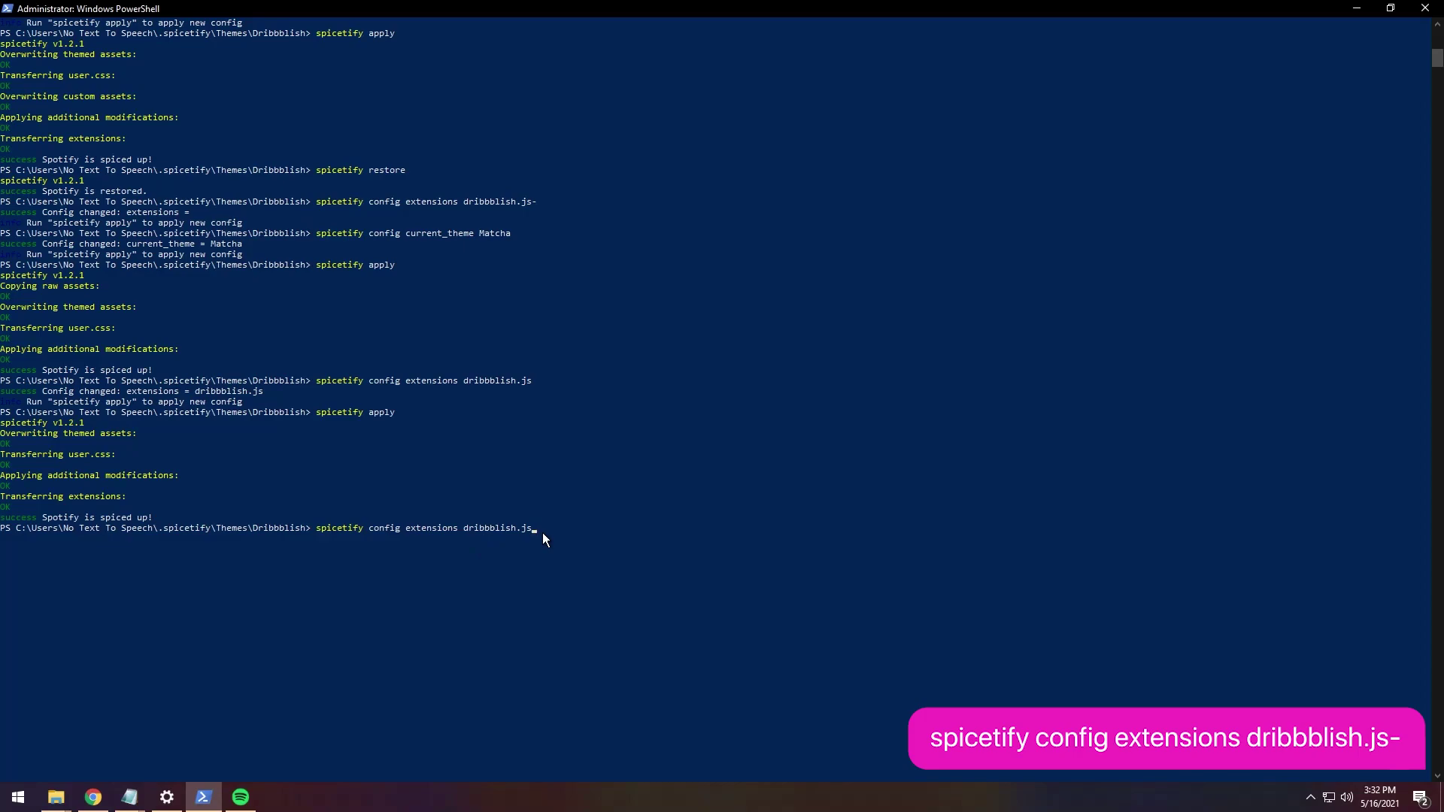
- Open the Notepad notes and highlight the "spicetify config extensions dribbblish.js-" line under Changing Theme
click(129, 798)
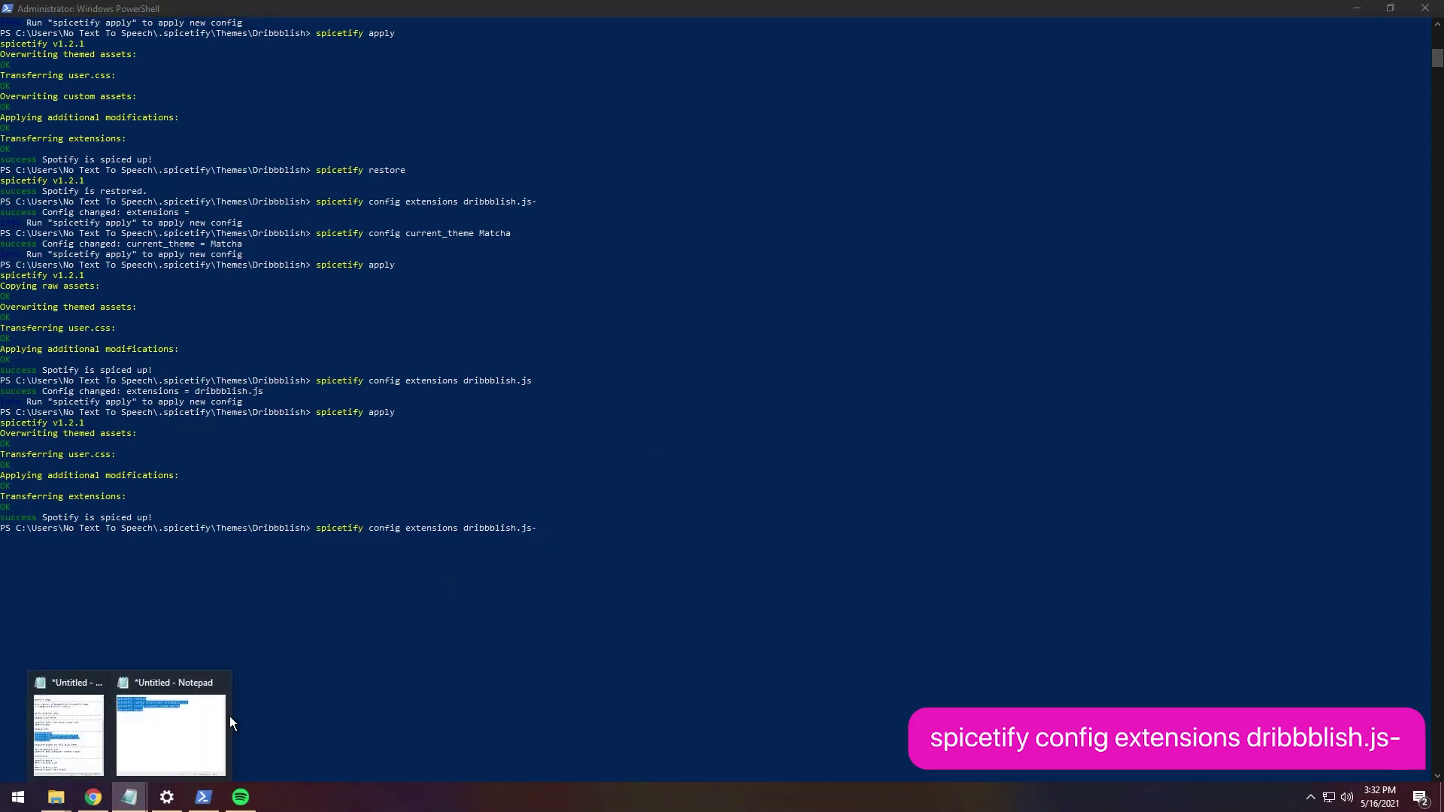
click(66, 715)
click(940, 449)
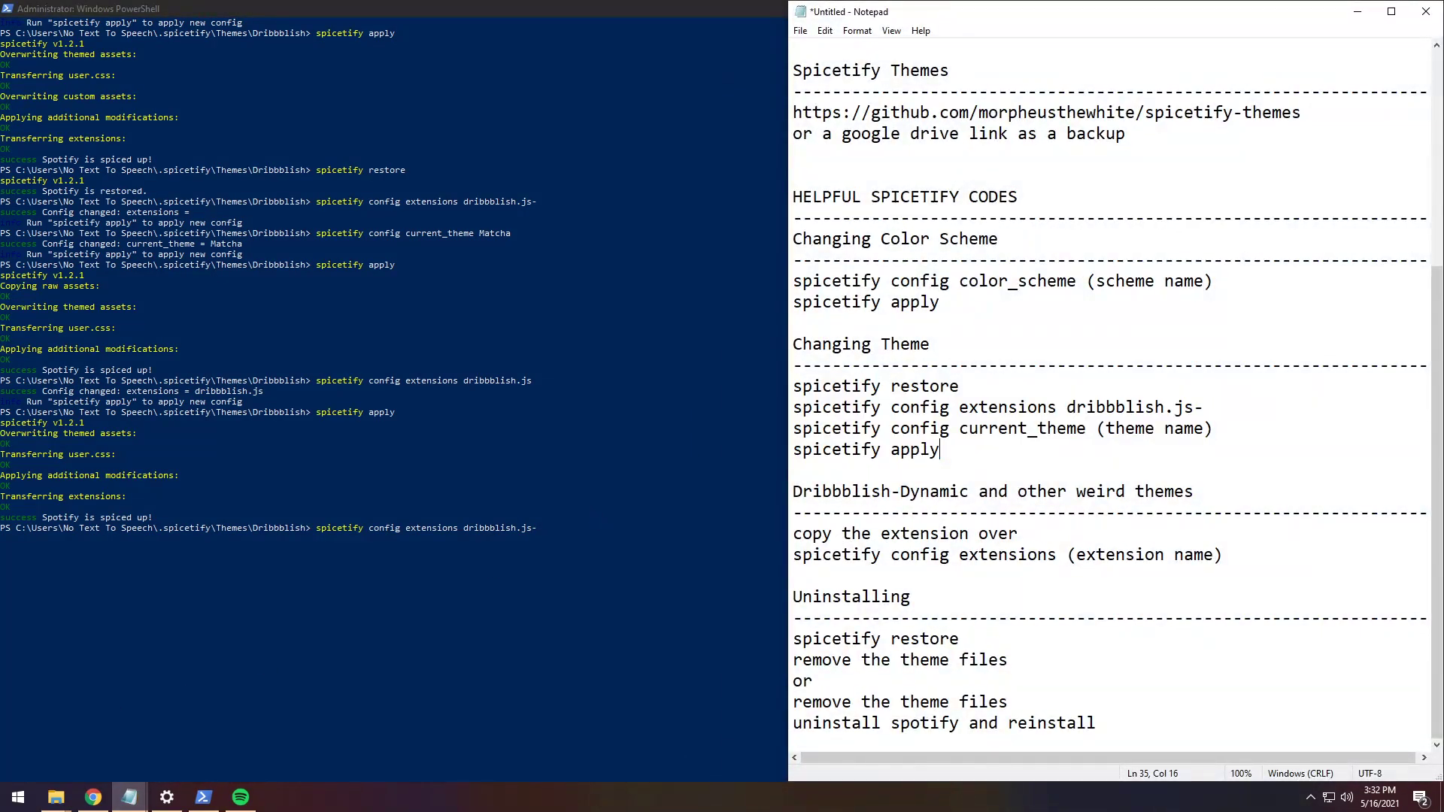
key(shift+Up)
key(shift+Up)
key(shift+Up)
key(End)
key(shift+Left)
key(shift+Left)
key(shift+Left)
key(shift+Left)
key(shift+Left)
key(shift+Left)
key(shift+Left)
key(shift+Left)
key(shift+Left)
key(shift+Left)
key(shift+Left)
key(shift+Left)
key(shift+Left)
key(shift+Left)
key(shift+Left)
key(shift+Left)
key(shift+Left)
key(shift+Left)
key(shift+Left)
key(shift+Left)
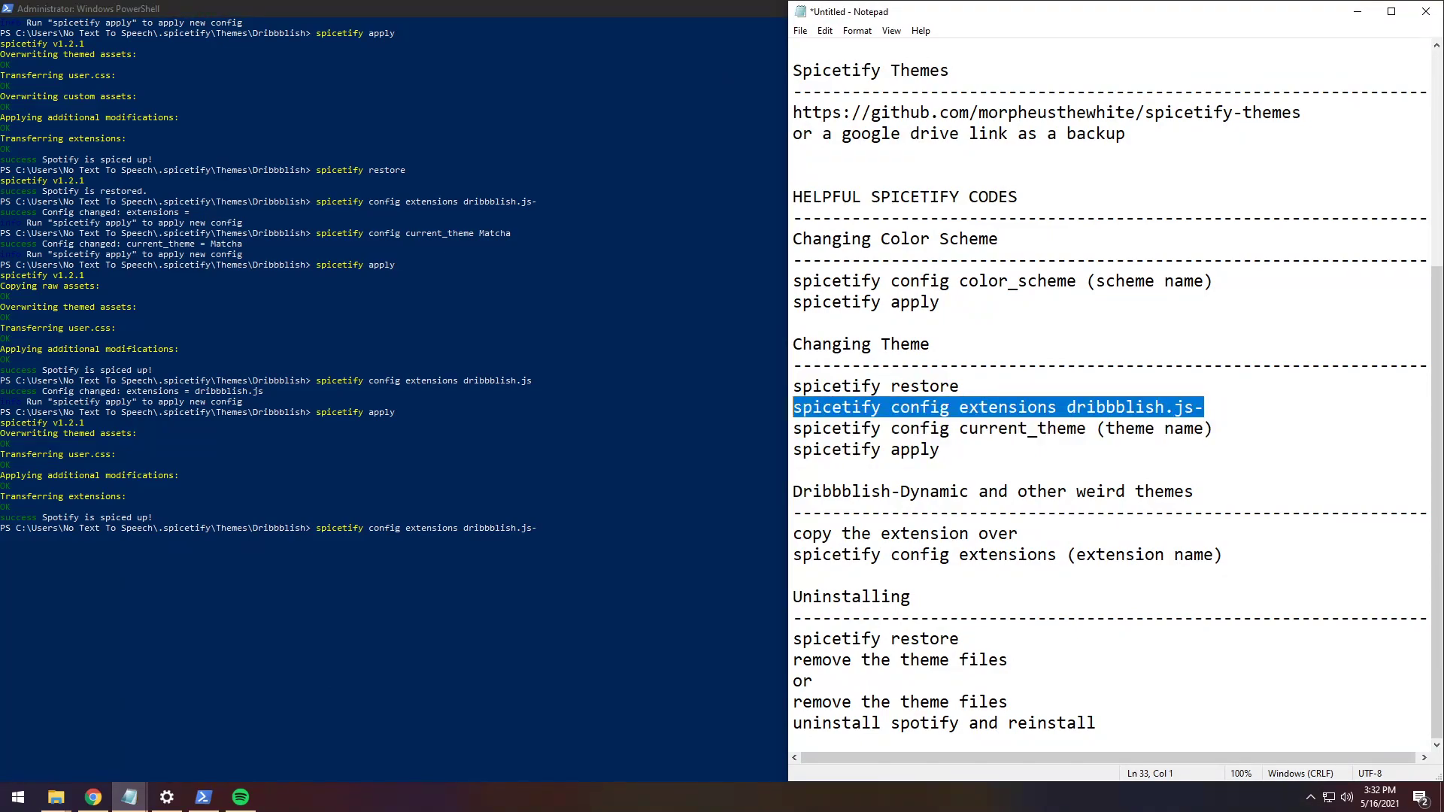
- Minimize the notes, run the entered dribbblish.js removal command and "spicetify apply" in PowerShell, and minimize that window
click(1359, 12)
click(578, 531)
key(Escape)
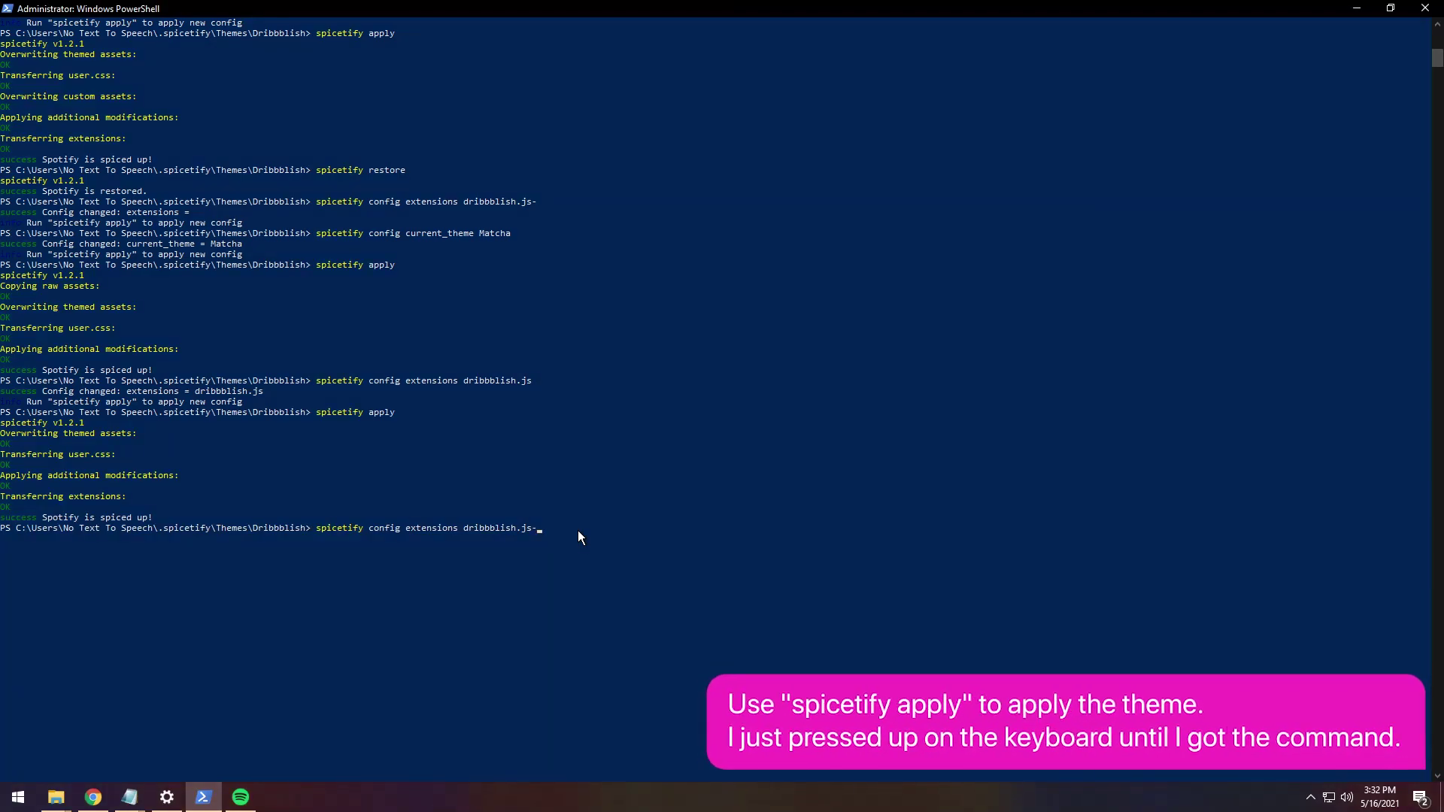
key(Return)
key(Up)
key(Up)
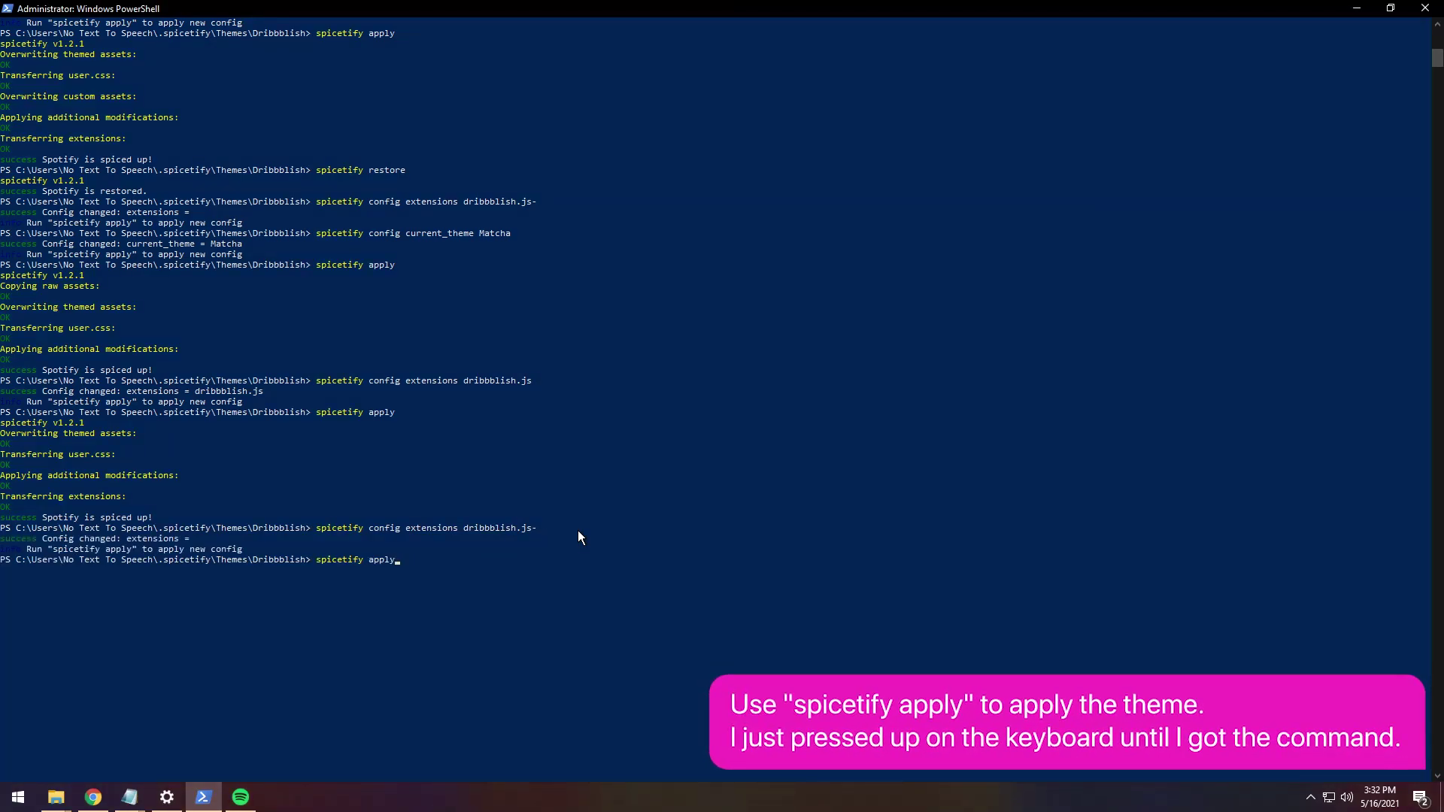
key(Return)
click(1357, 8)
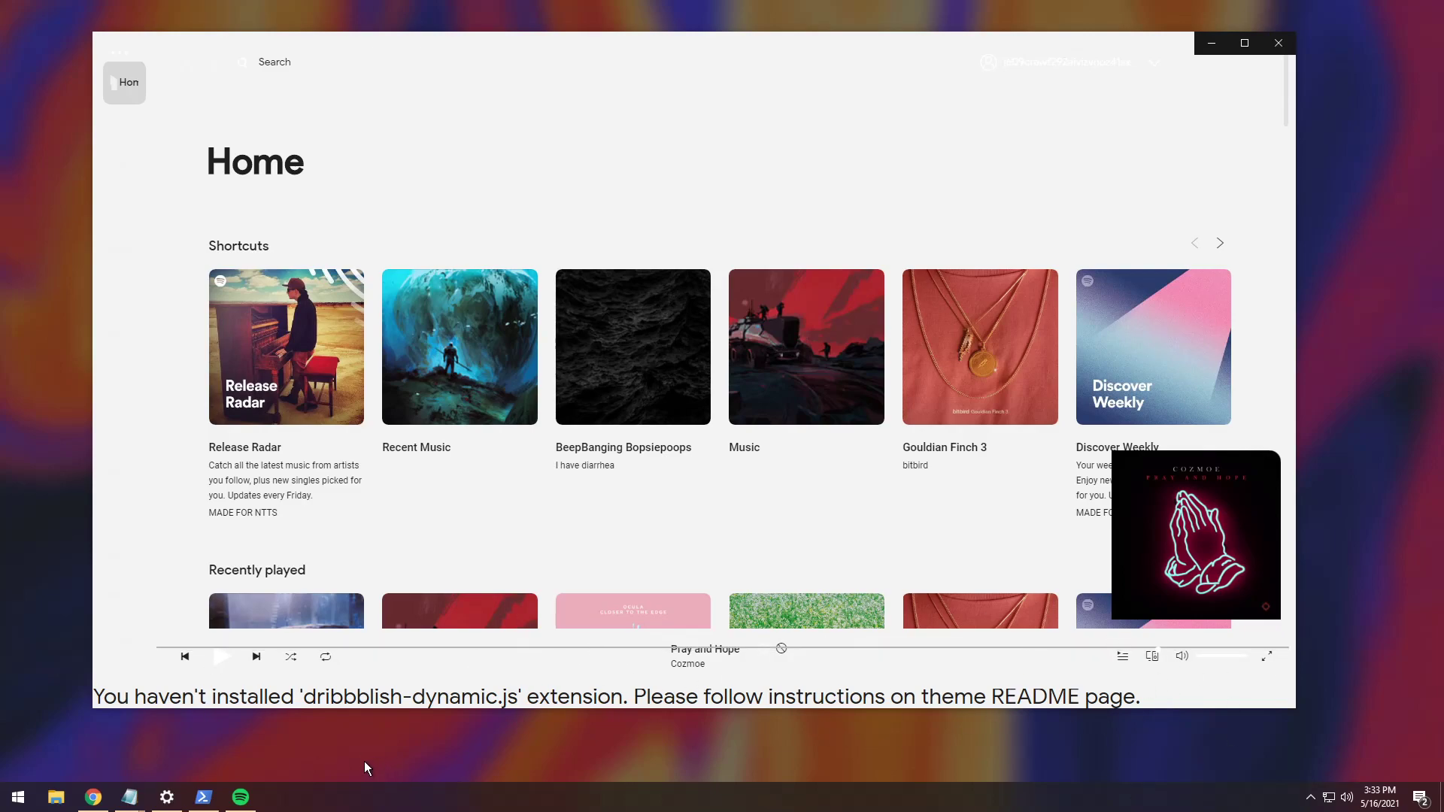
- Open File Explorer and go to the Themes folder inside .spicetify in the Windows user folder on drive C
click(56, 796)
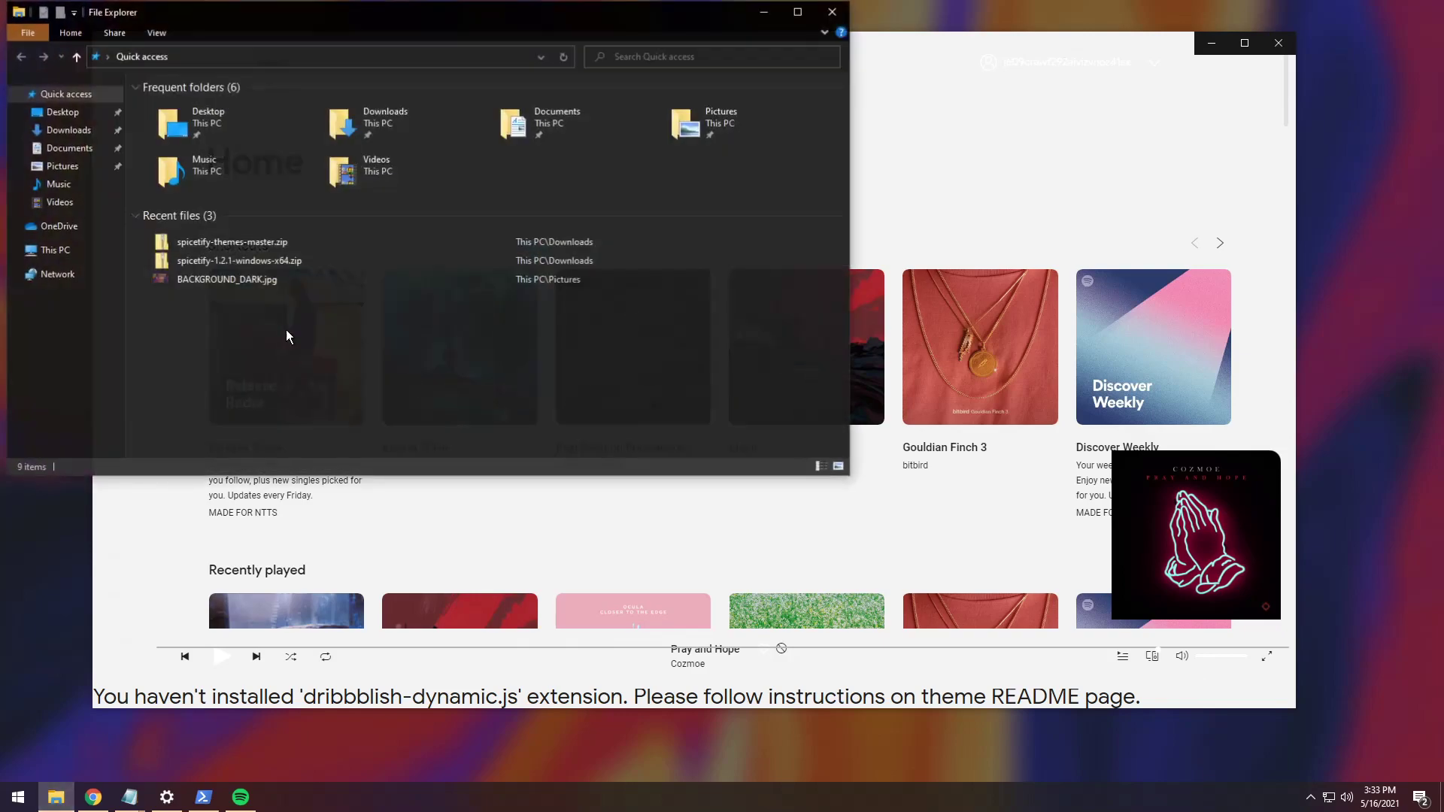
drag(255, 8, 535, 129)
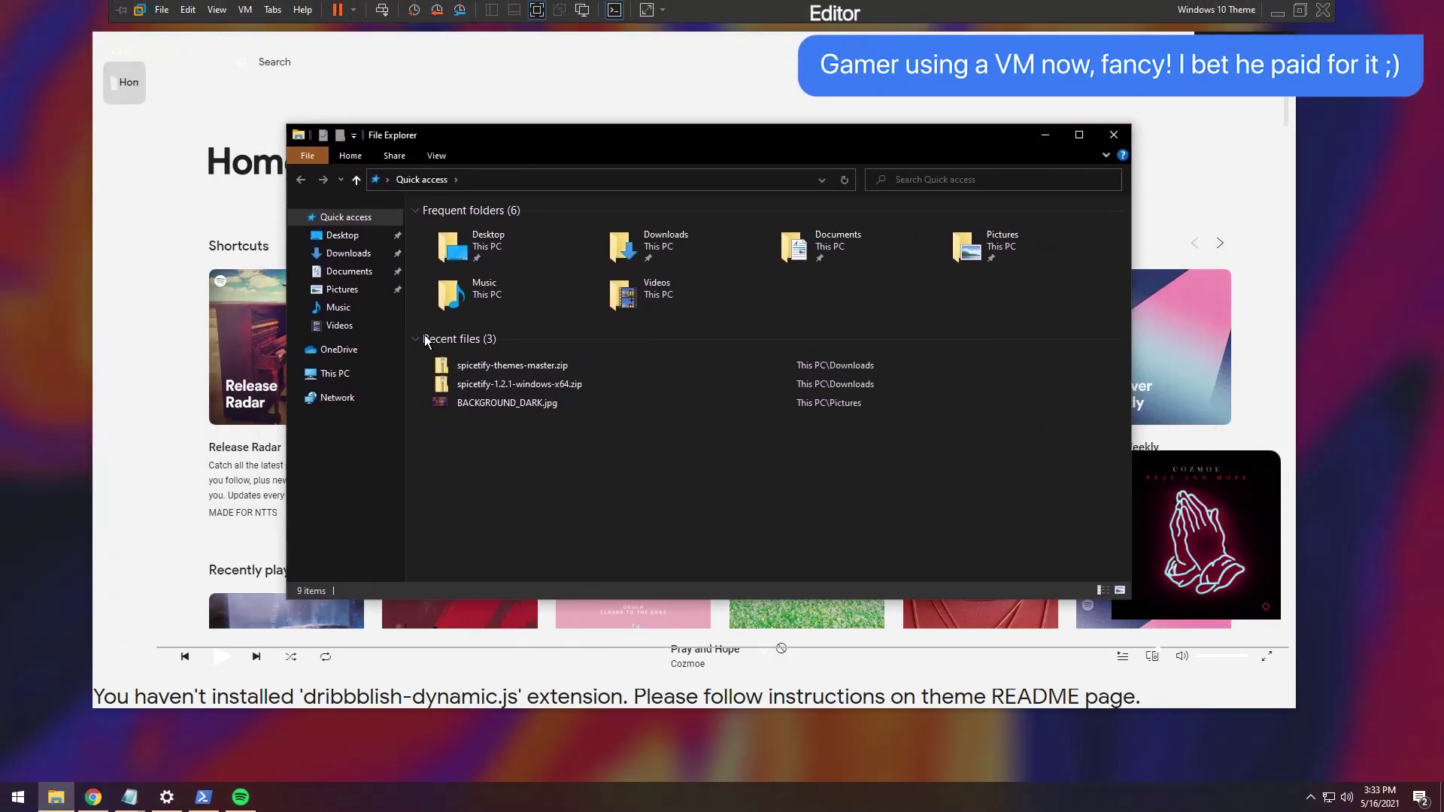
click(334, 373)
double_click(519, 380)
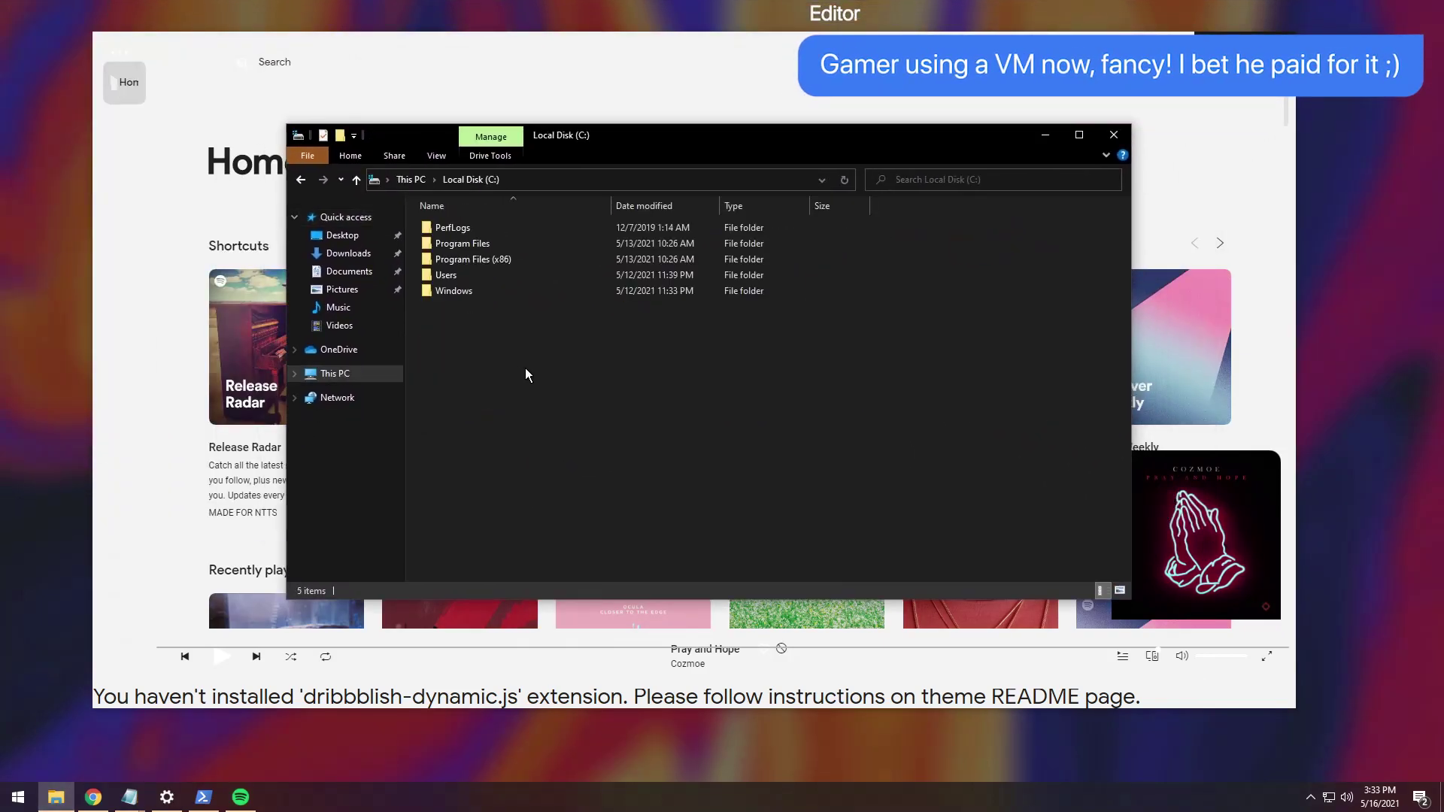
double_click(458, 273)
double_click(471, 227)
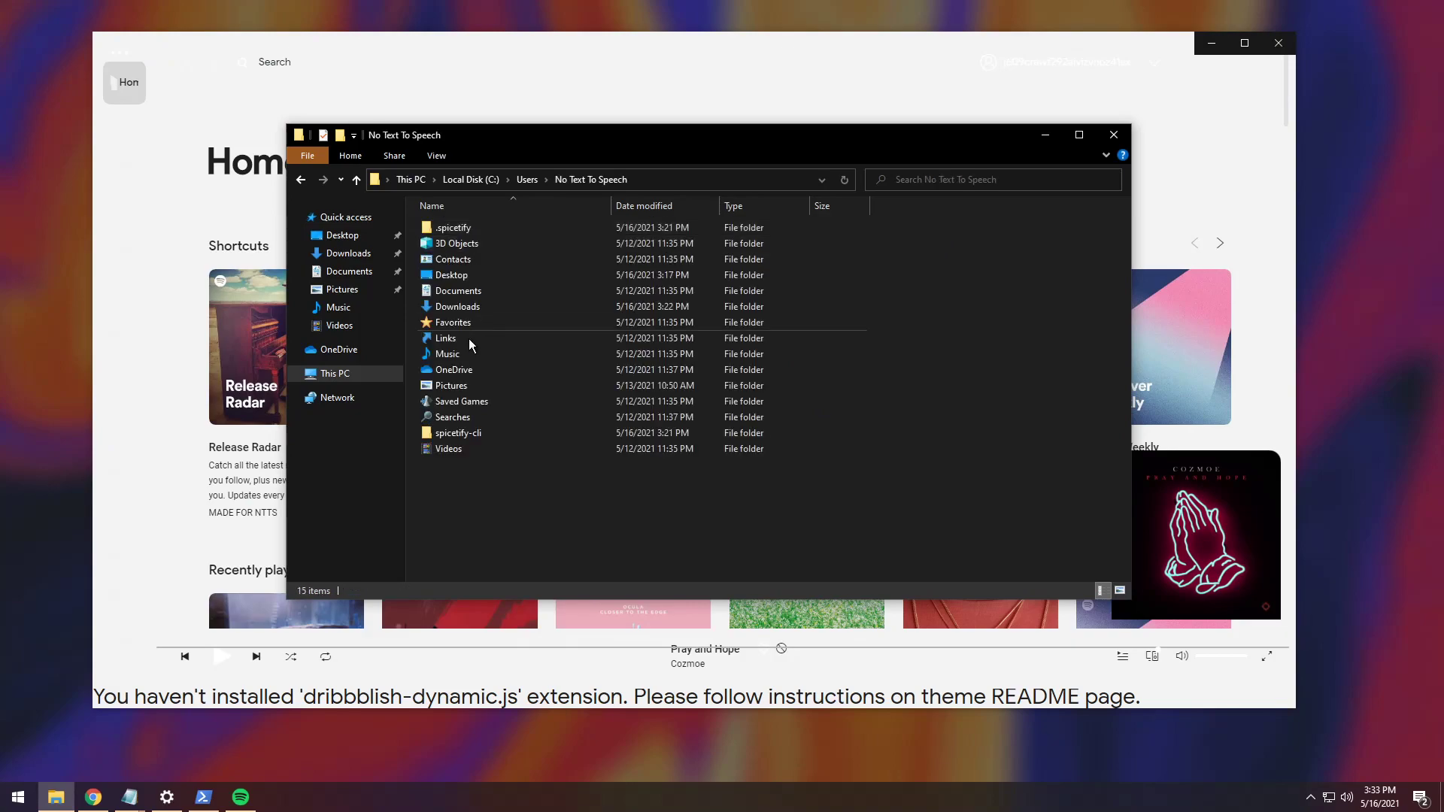
double_click(459, 227)
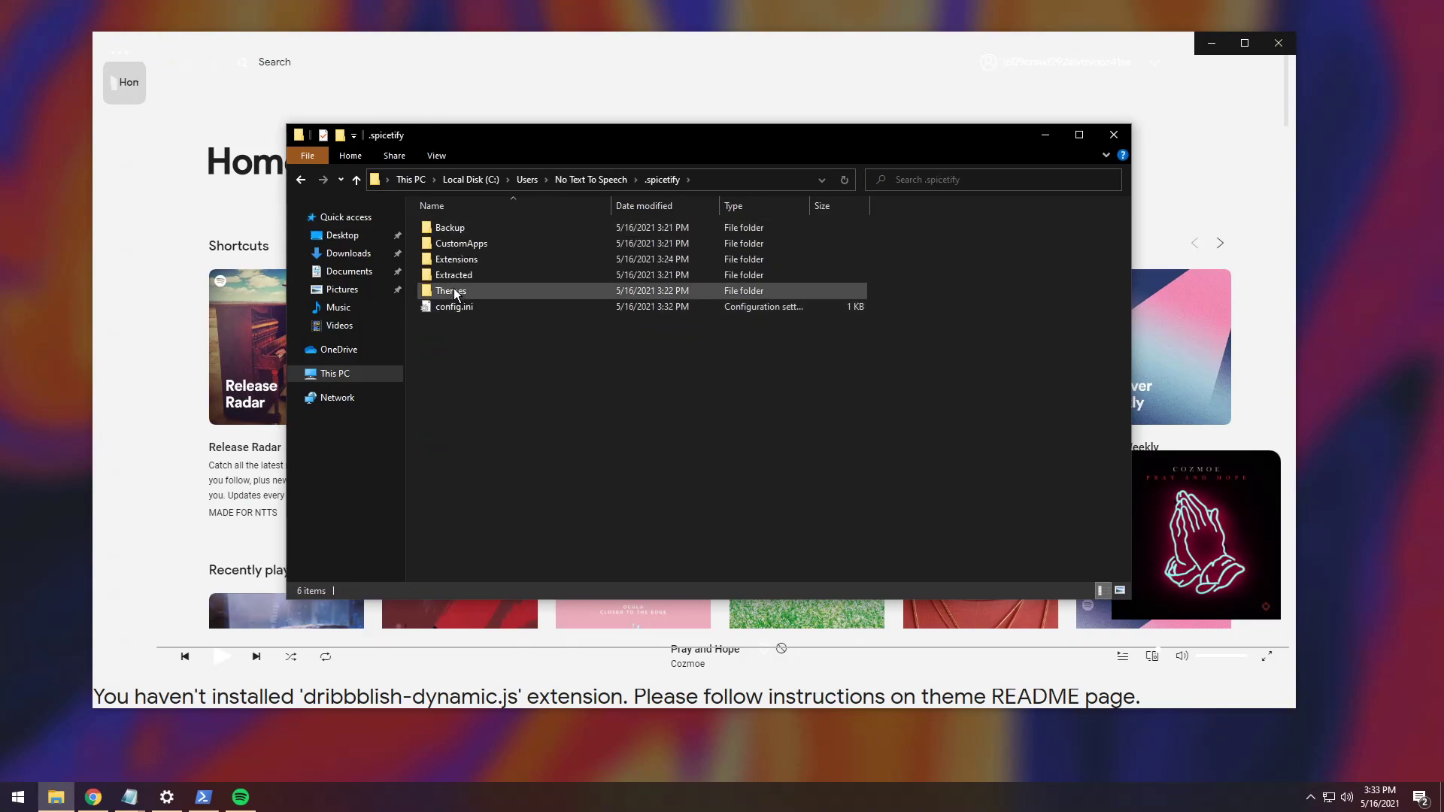
double_click(453, 290)
- Copy dribbblish-dynamic.js from the DribbblishDynamic theme folder into the .spicetify Extensions folder, replacing the existing file
scroll(486, 483, down, 1)
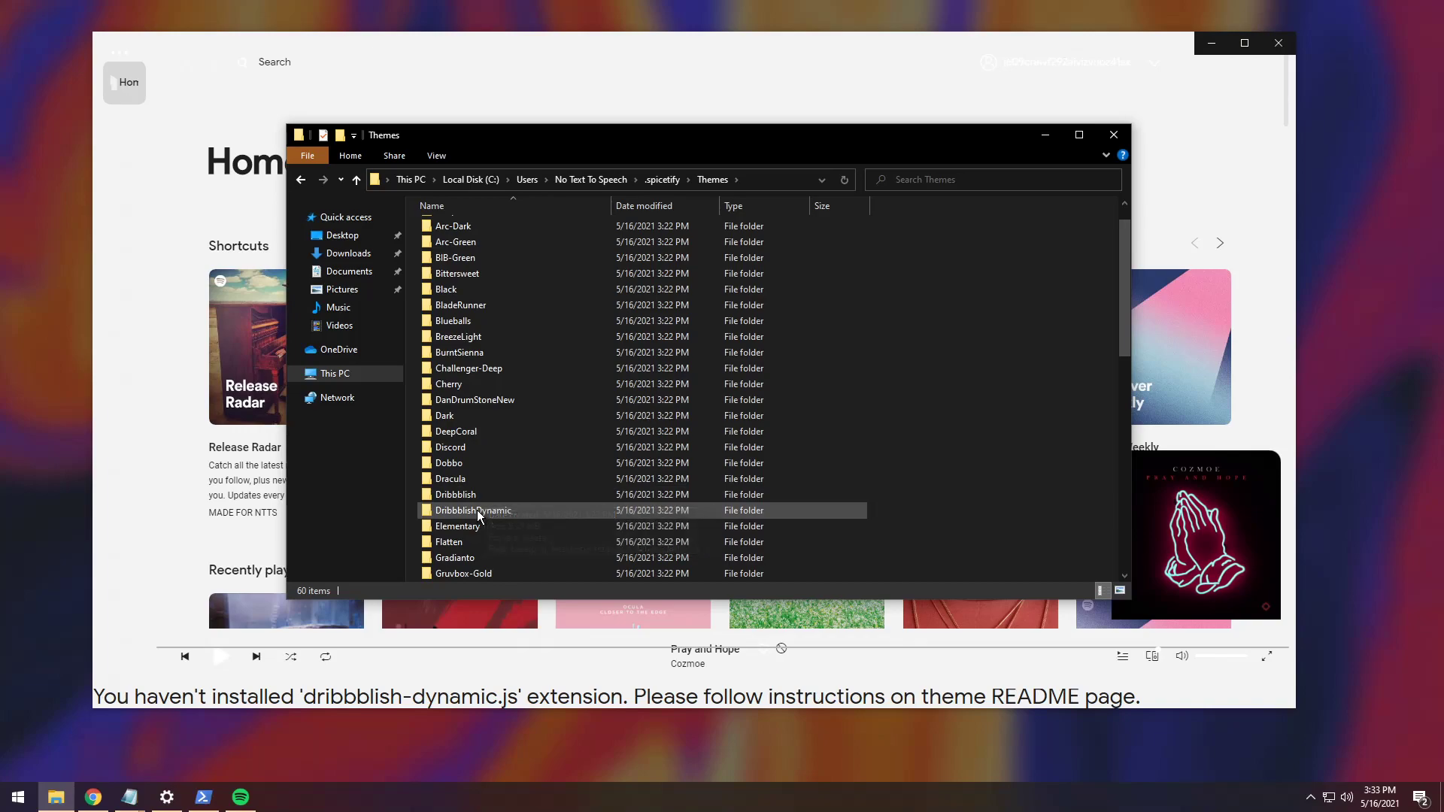
double_click(478, 512)
click(459, 275)
click(301, 179)
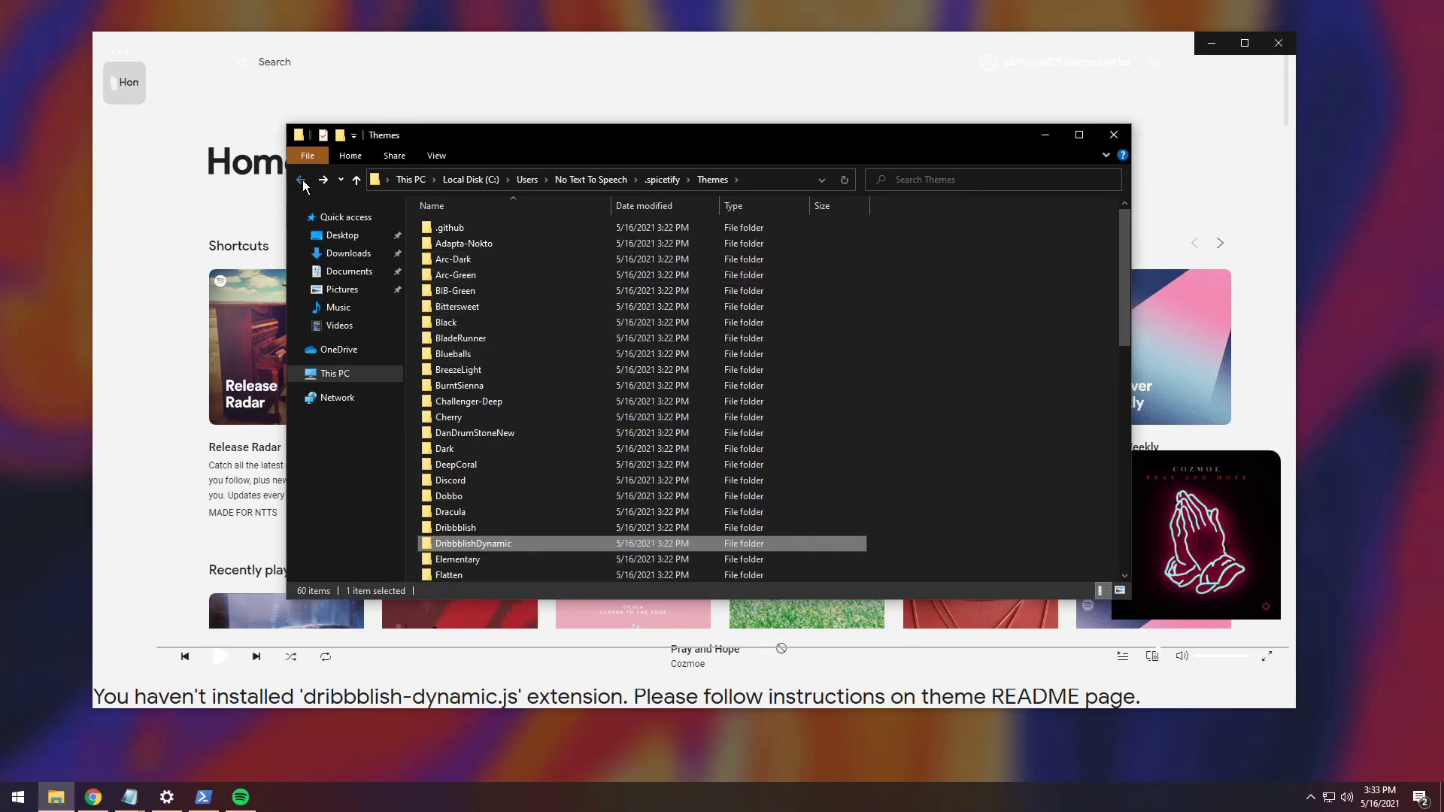
key(BackSpace)
double_click(451, 259)
key(ctrl+v)
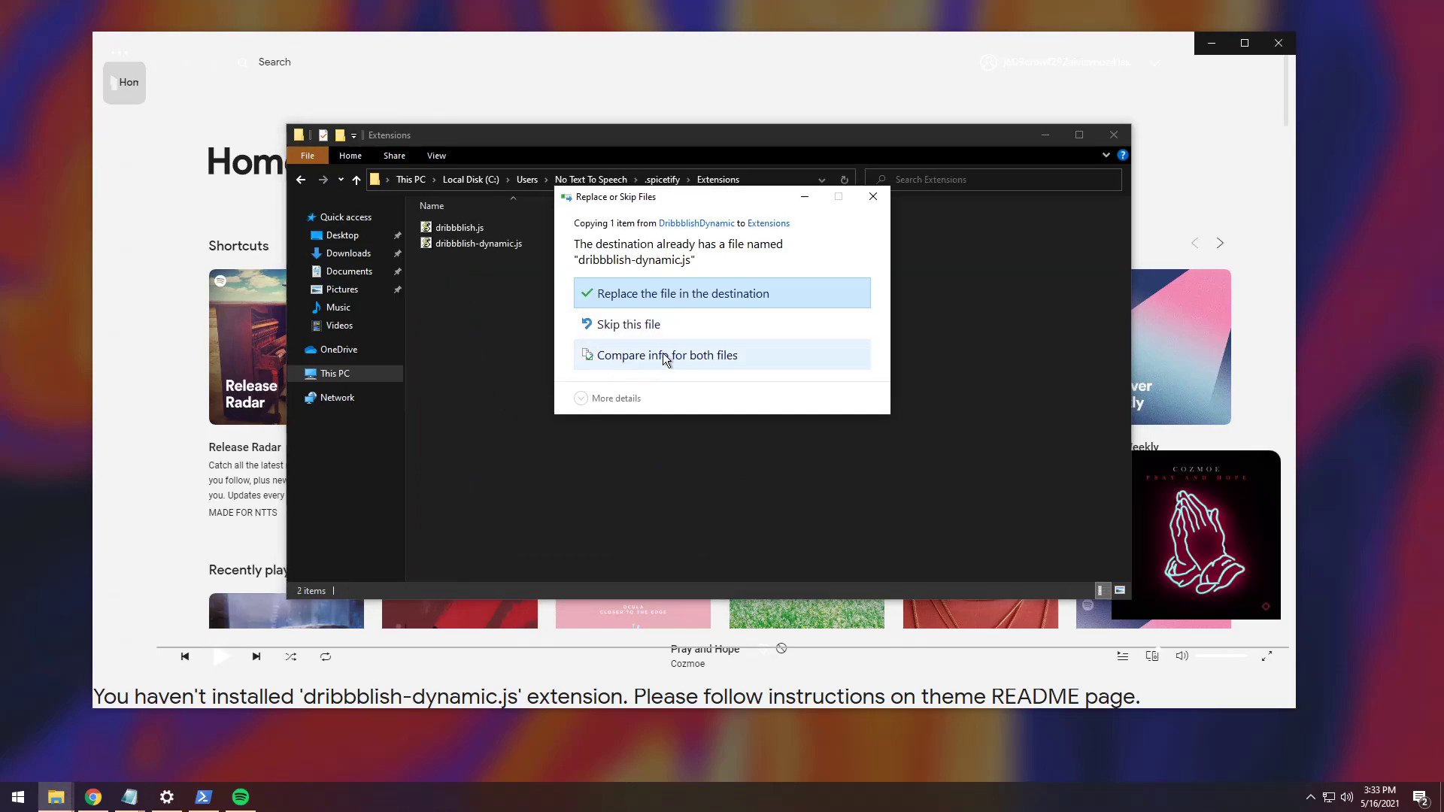
click(672, 298)
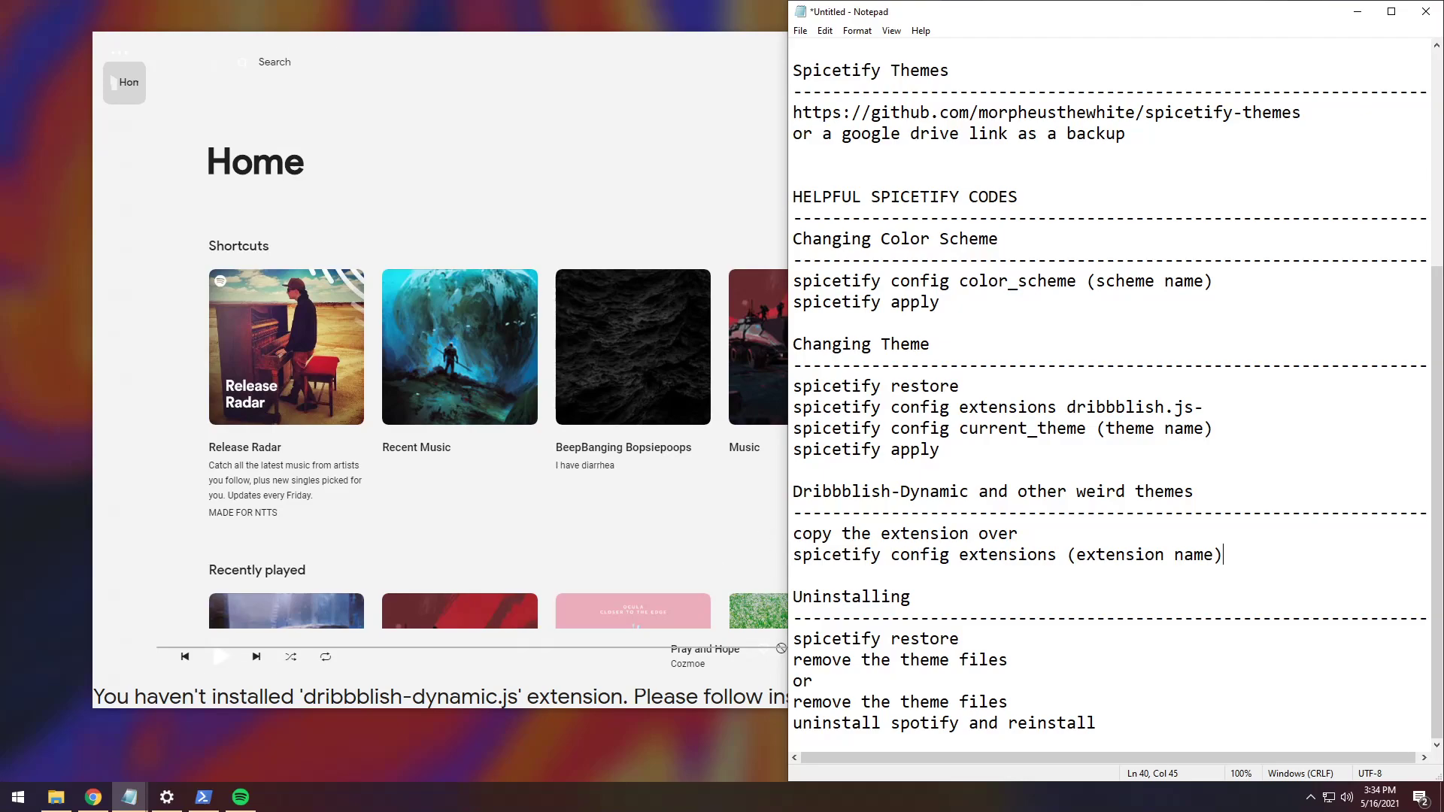
- Copy "spicetify config extensions (extension name)" from the Notepad notes and paste it over the second Notepad window's text
drag(1224, 555, 793, 555)
key(ctrl+c)
mouse_move(129, 798)
click(211, 711)
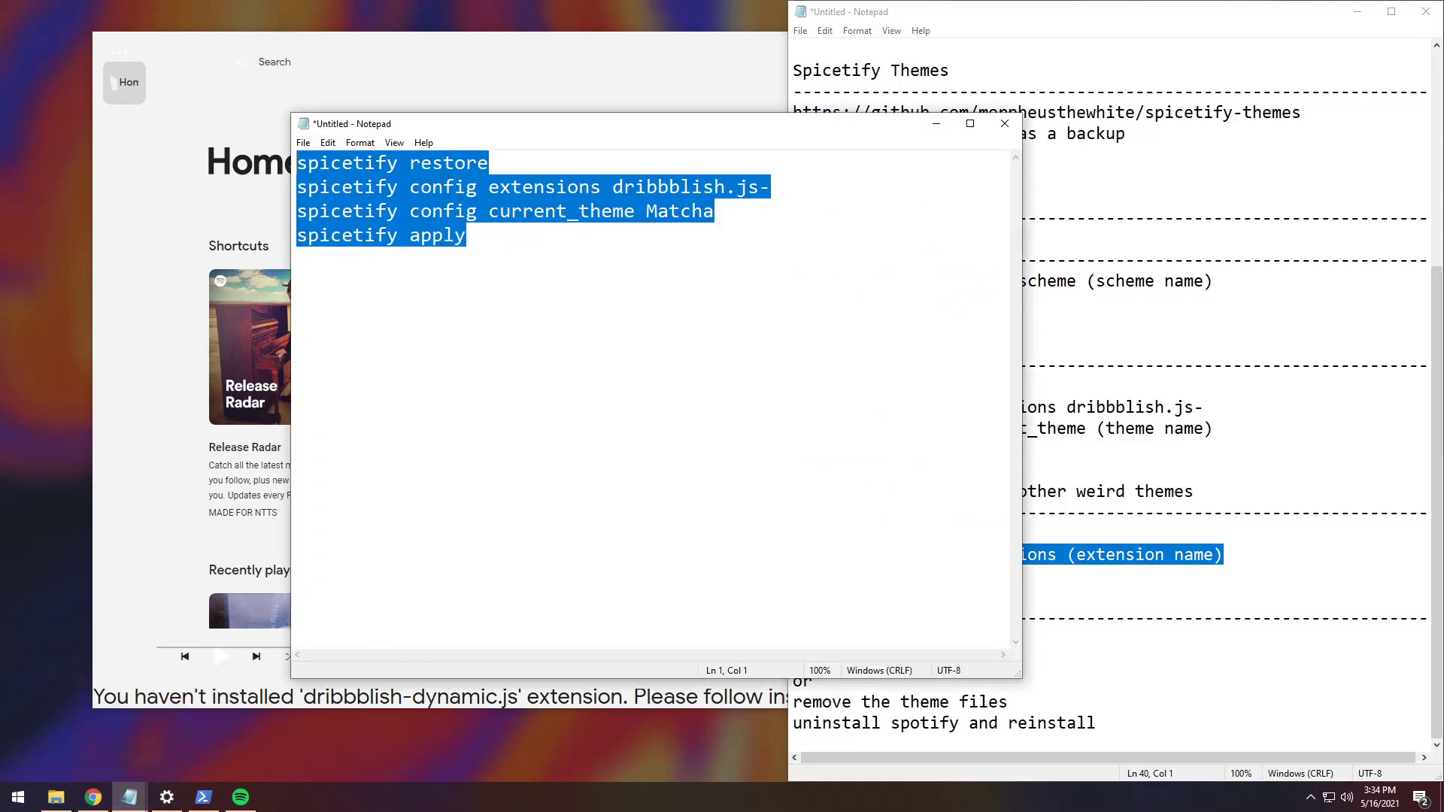
key(ctrl+v)
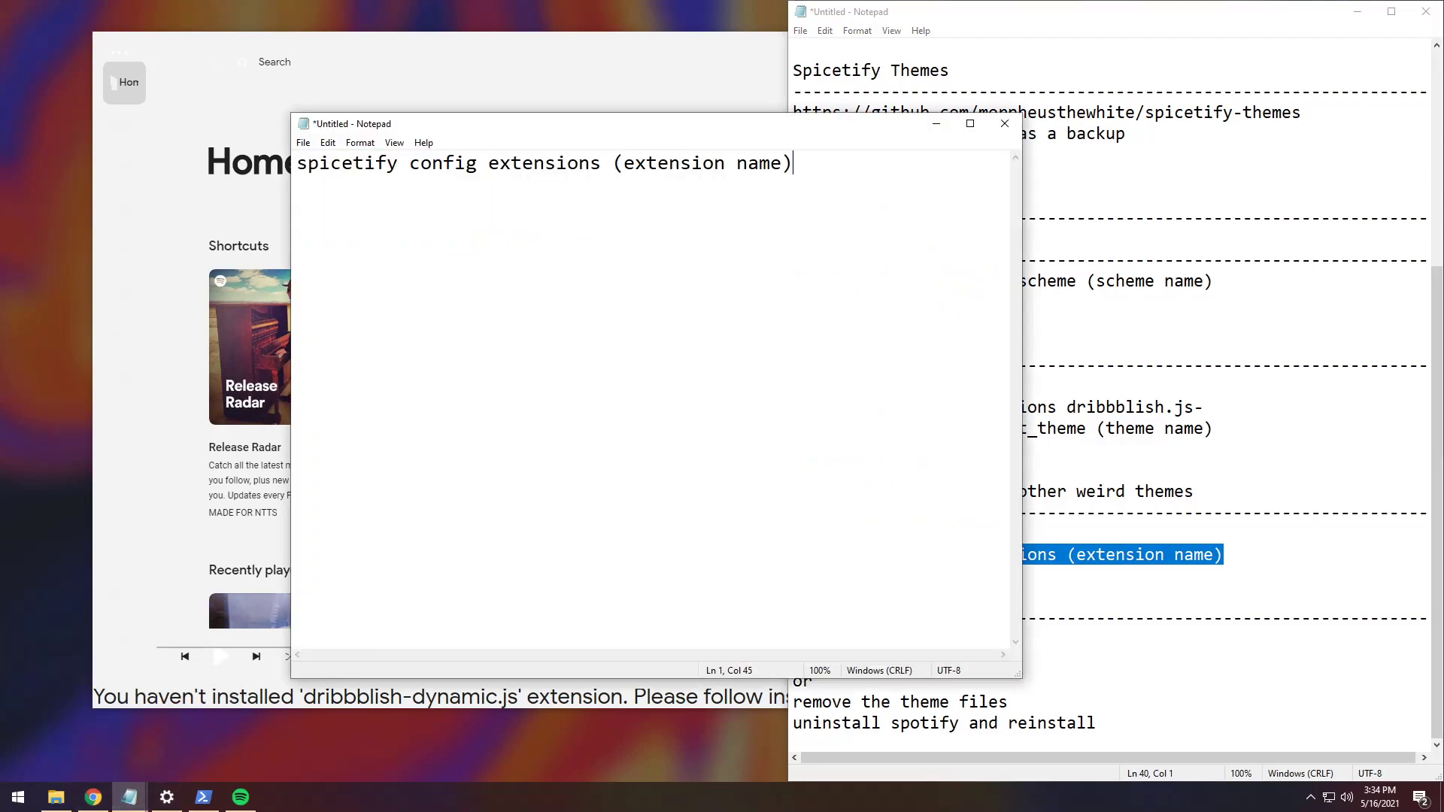
- Check the file name in the Extensions folder and replace the "(extension name)" placeholder with dribbblish-dynamic
drag(792, 163, 629, 217)
click(56, 797)
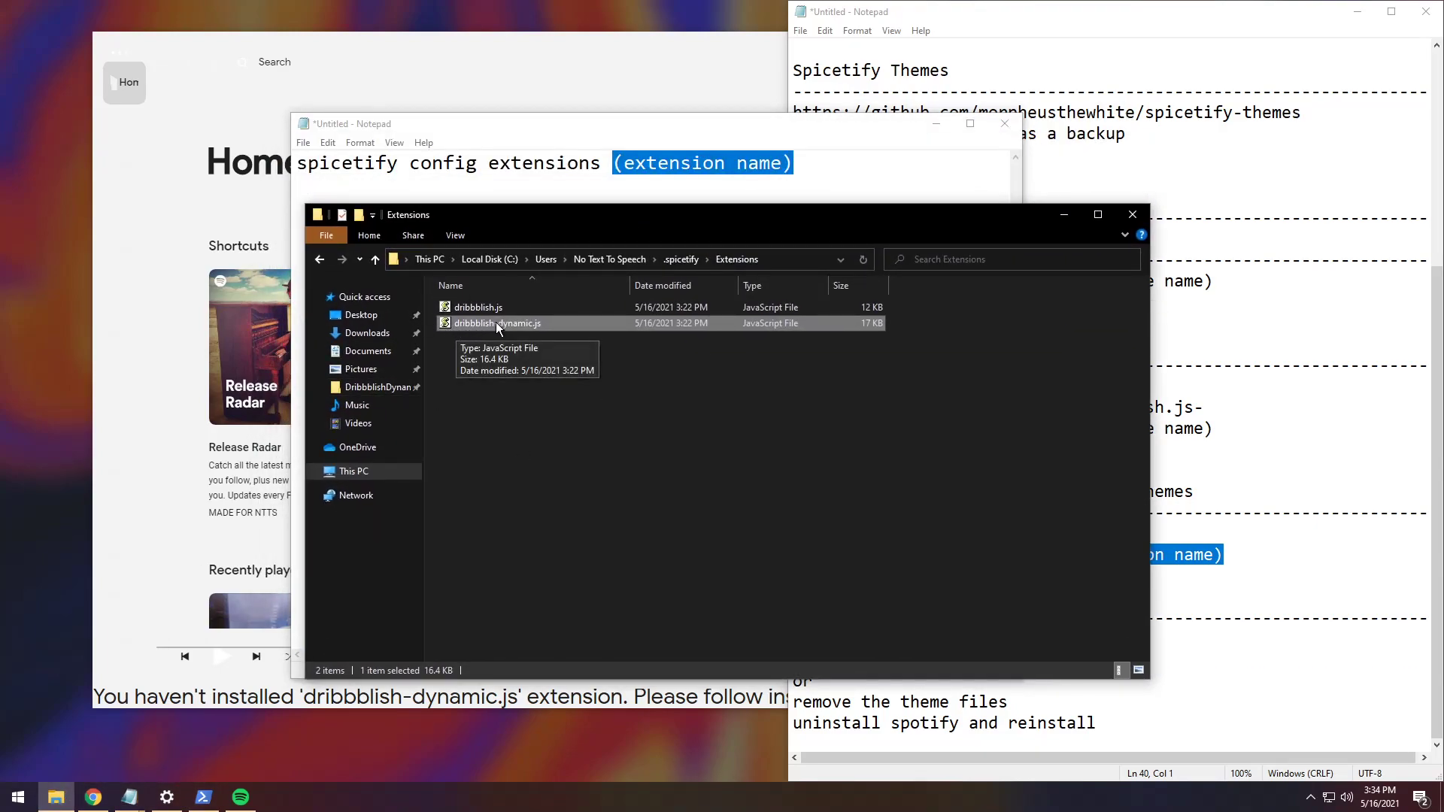
click(760, 163)
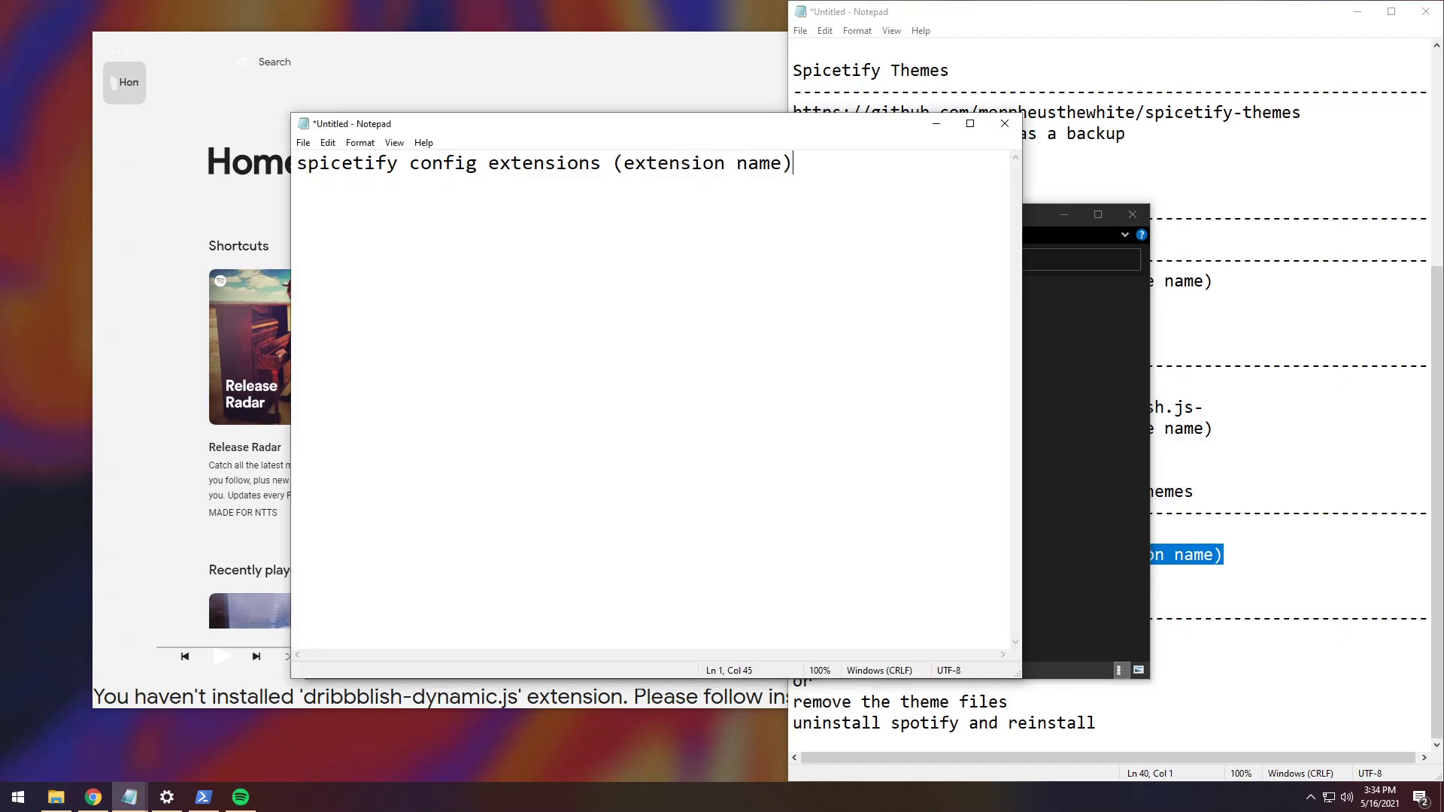
key(BackSpace)
key(BackSpace)
key(BackSpace)
key(BackSpace)
key(BackSpace)
key(BackSpace)
key(BackSpace)
key(BackSpace)
key(BackSpace)
key(BackSpace)
key(BackSpace)
key(BackSpace)
key(BackSpace)
key(BackSpace)
key(BackSpace)
key(BackSpace)
text(dribbblish-dynamic)
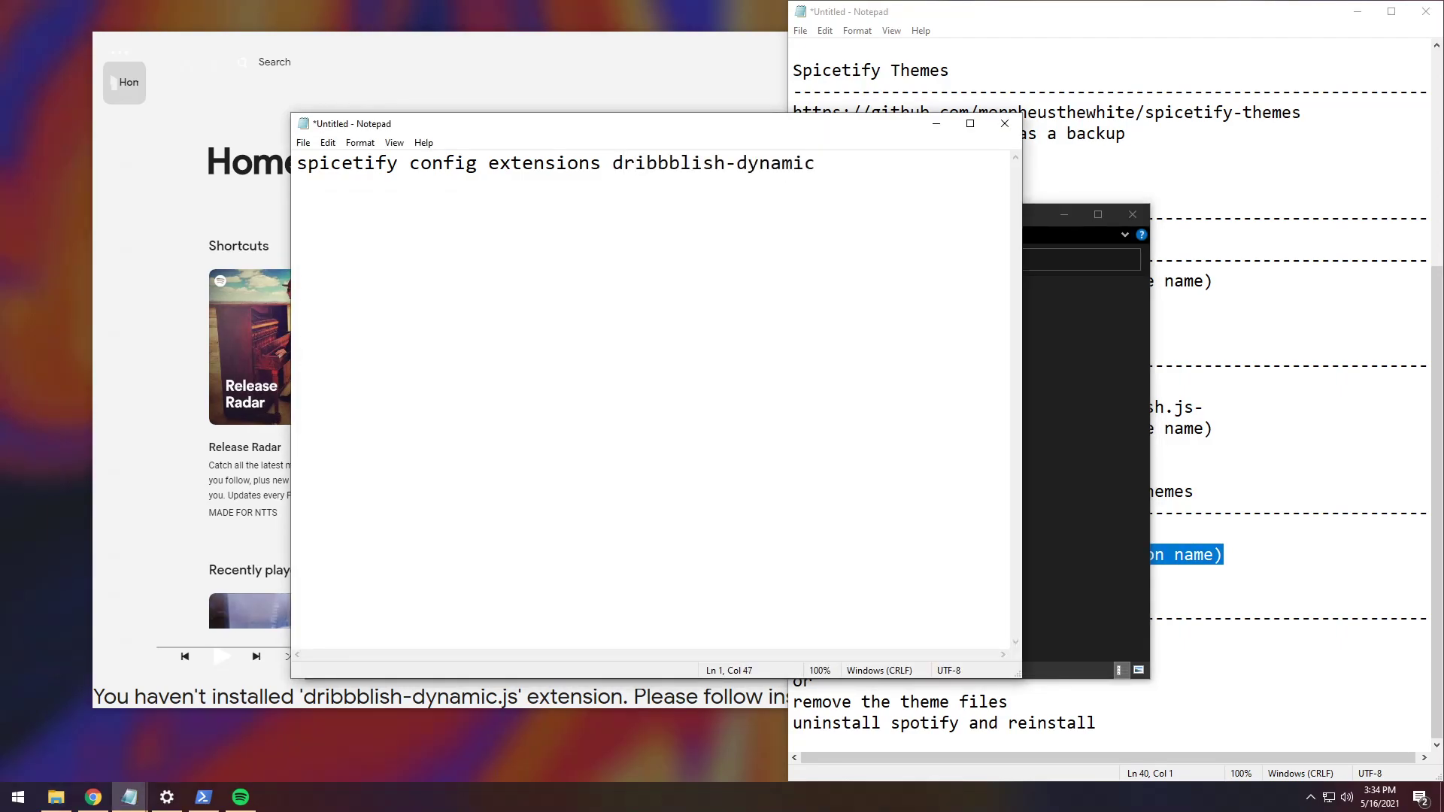
- Select the finished Notepad command, and run "spicetify config extensions dribbblish-dynamic.js" and "spicetify apply" in PowerShell
key(shift+Home)
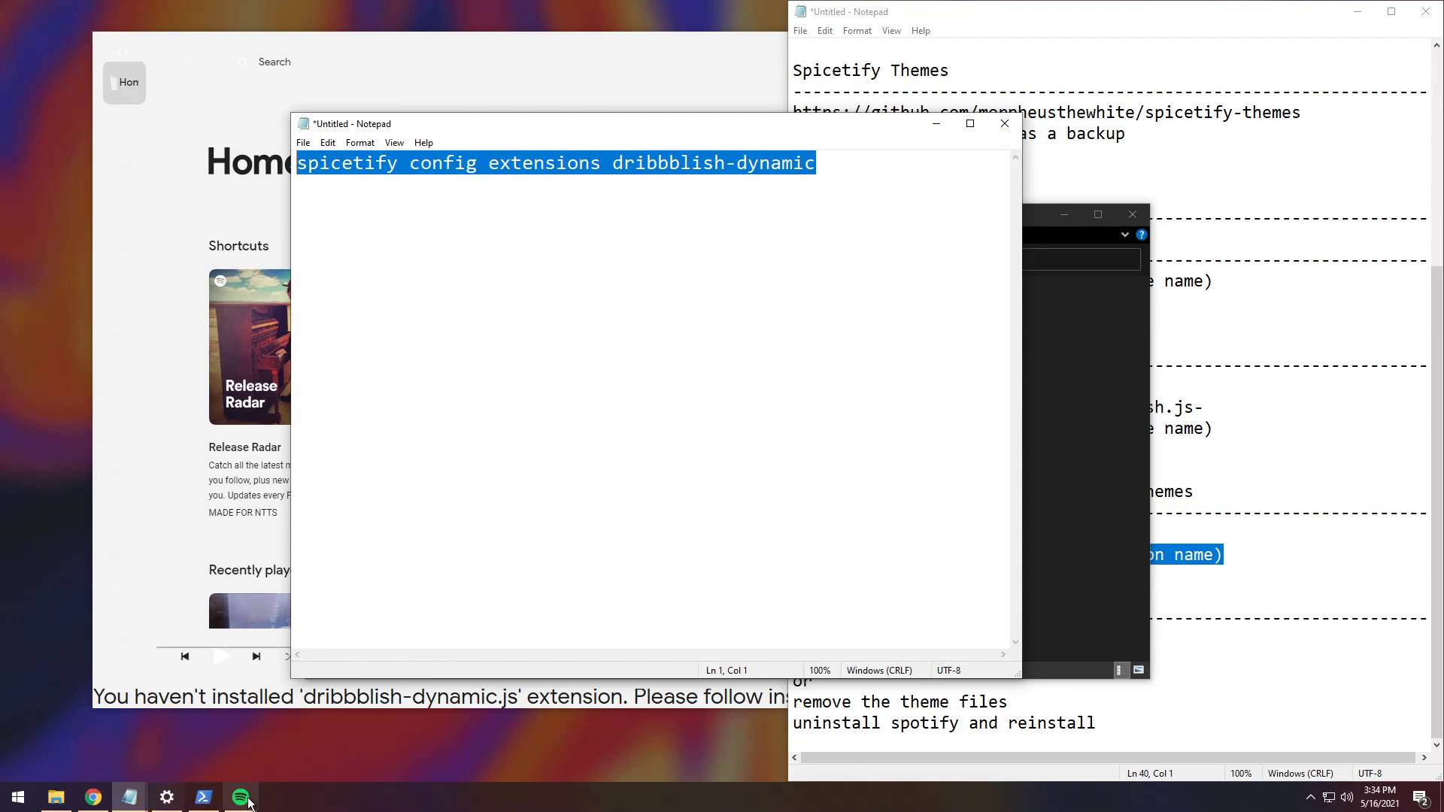
click(203, 798)
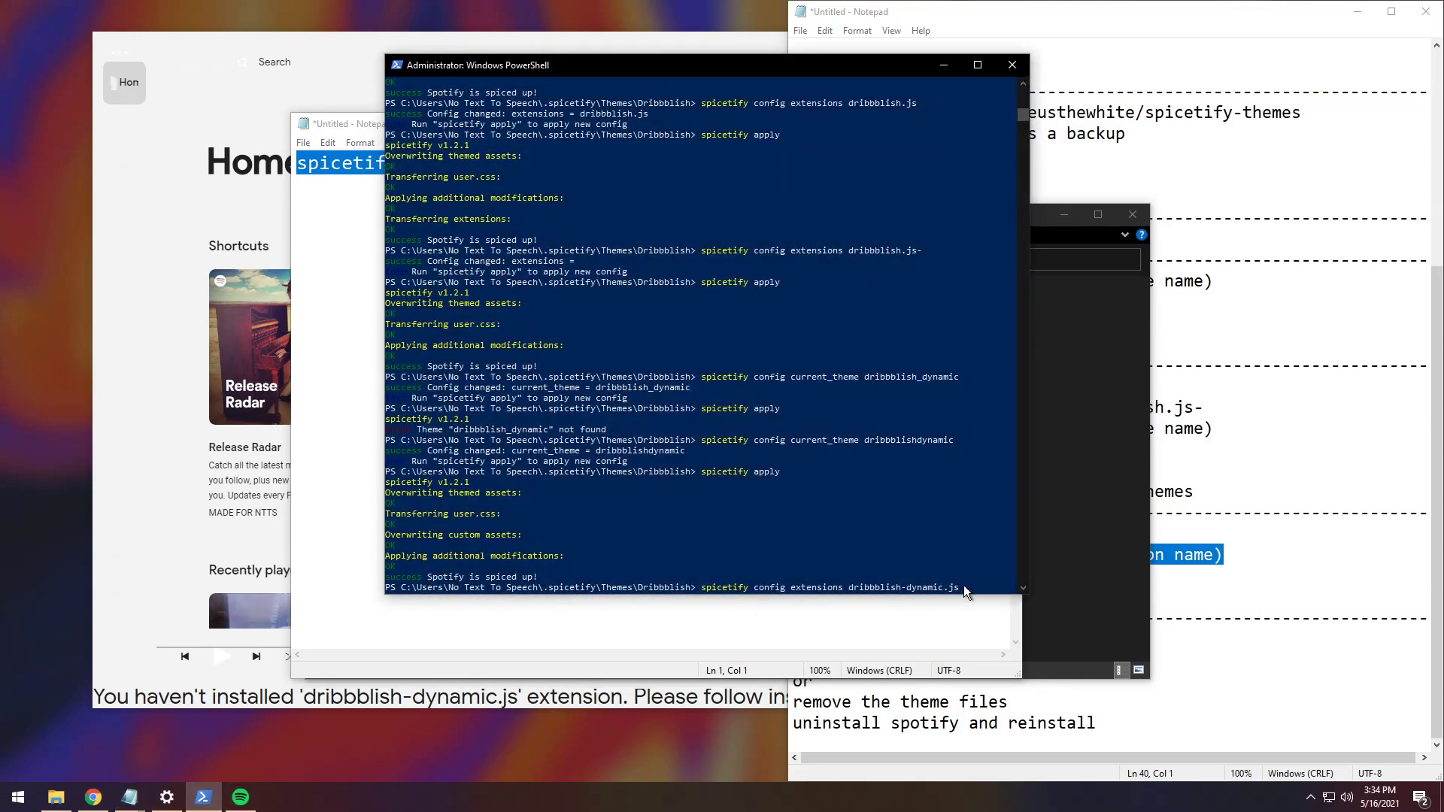
key(Return)
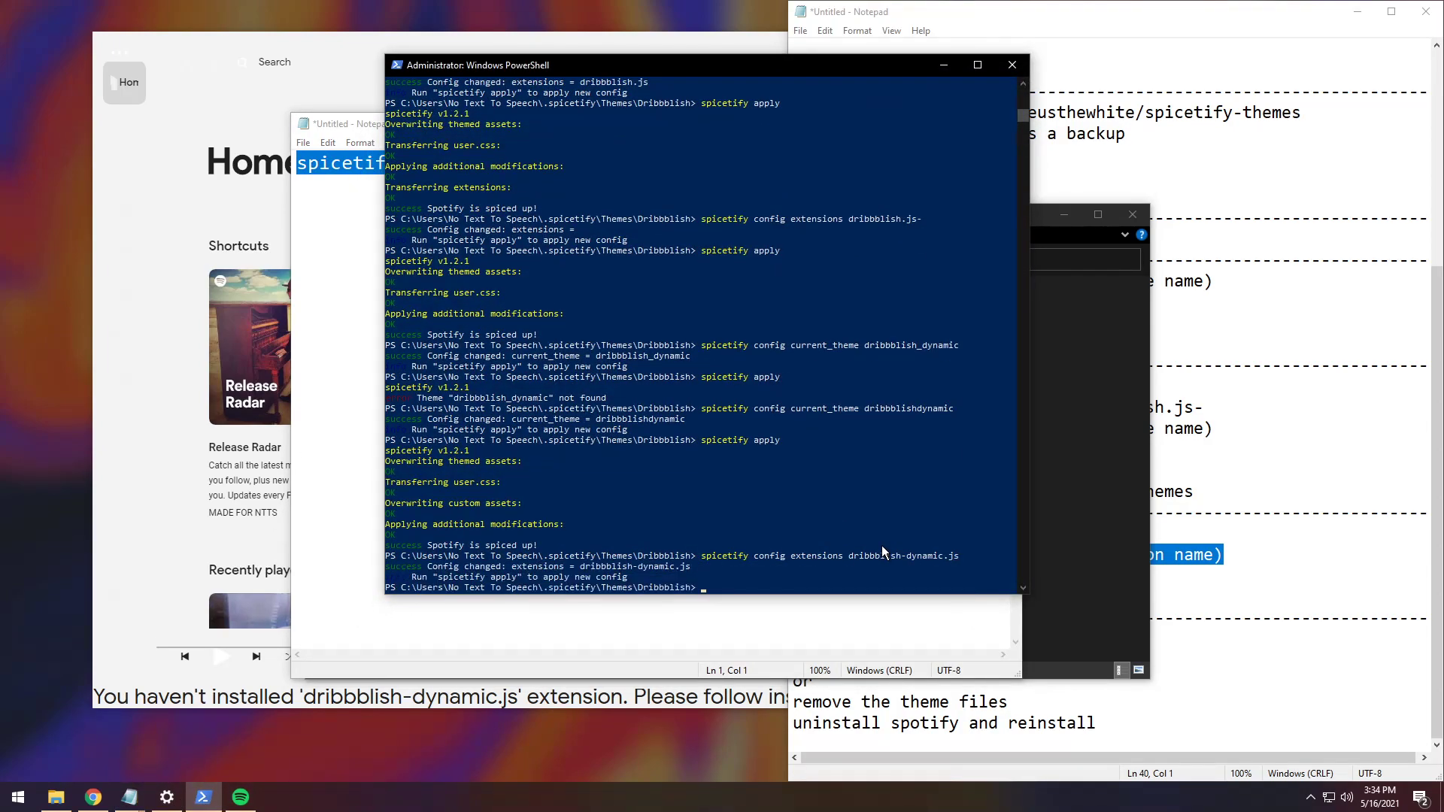
text(spicetify apply)
key(Return)
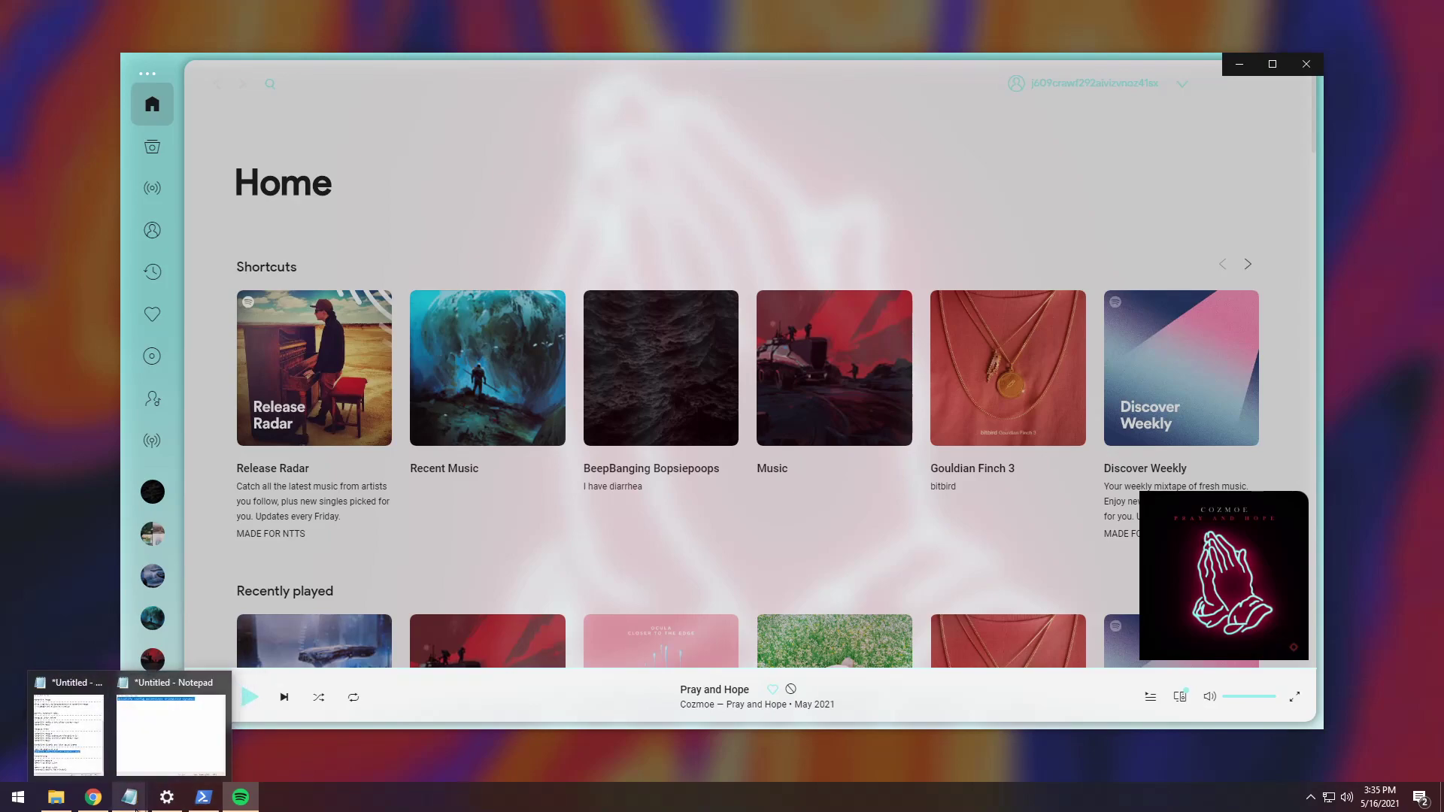
- Change dribbblish.js- to dribbblish-dynamic.js- in the Changing Theme section of the Notepad notes, and minimize the notes
click(174, 725)
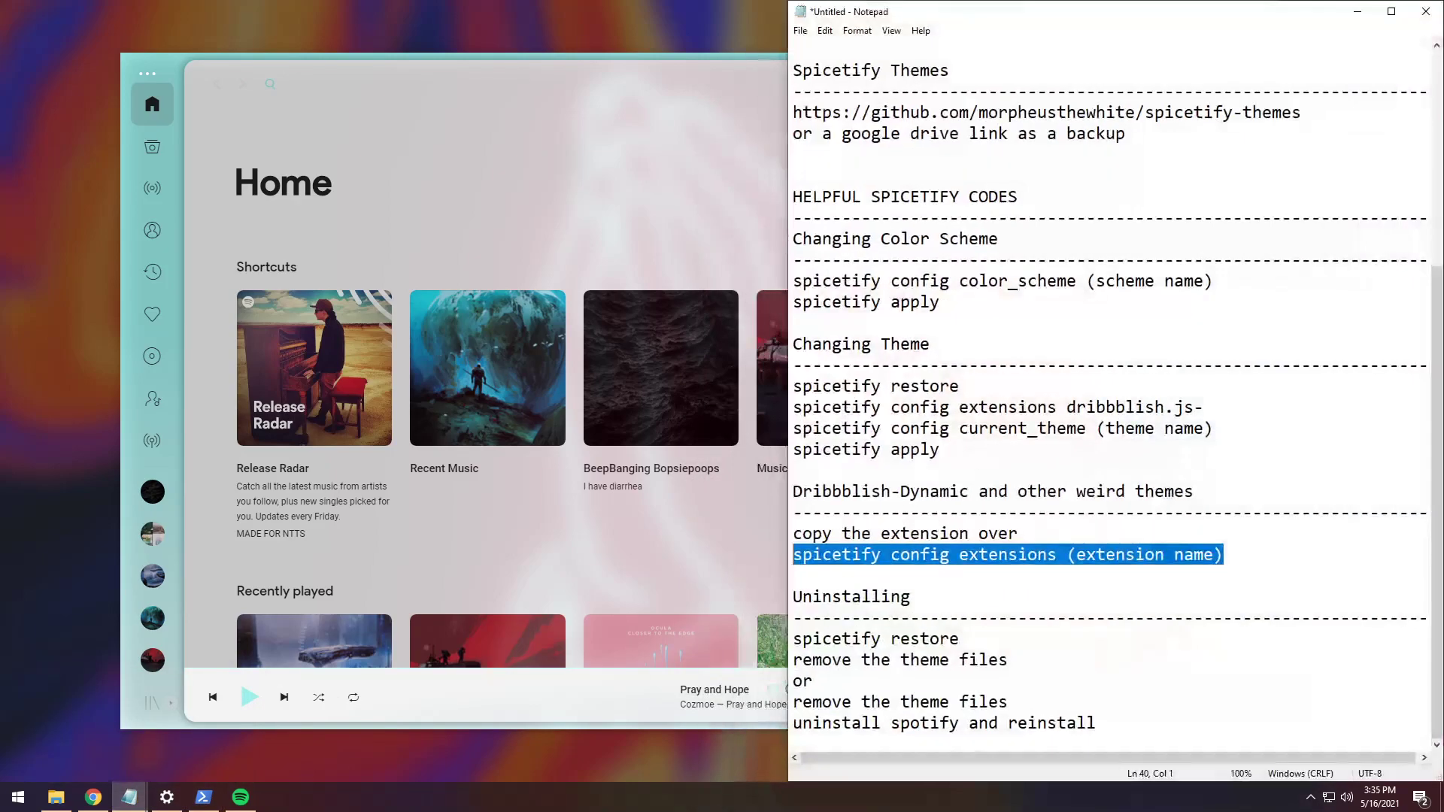
click(1204, 407)
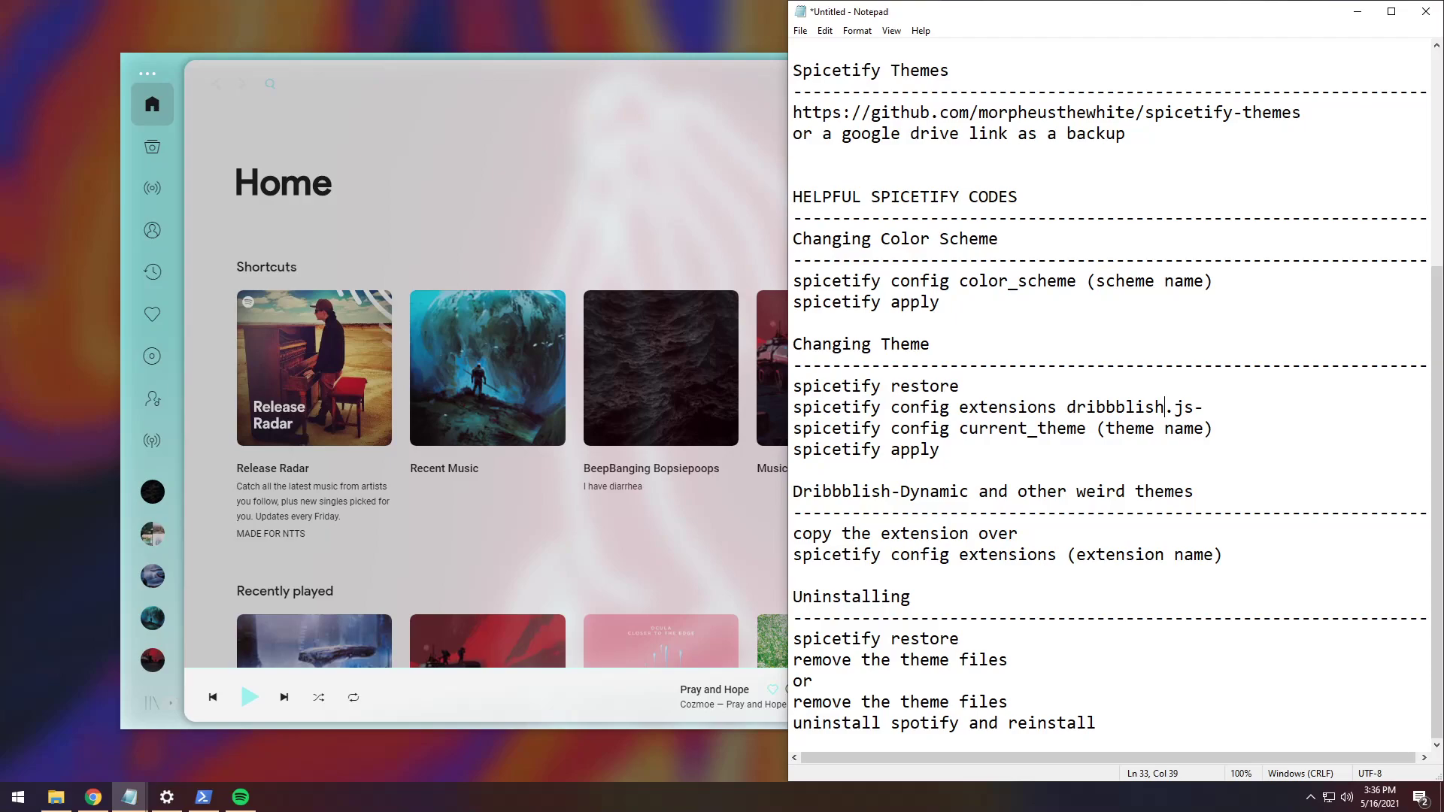
text(-dynamic)
click(1358, 12)
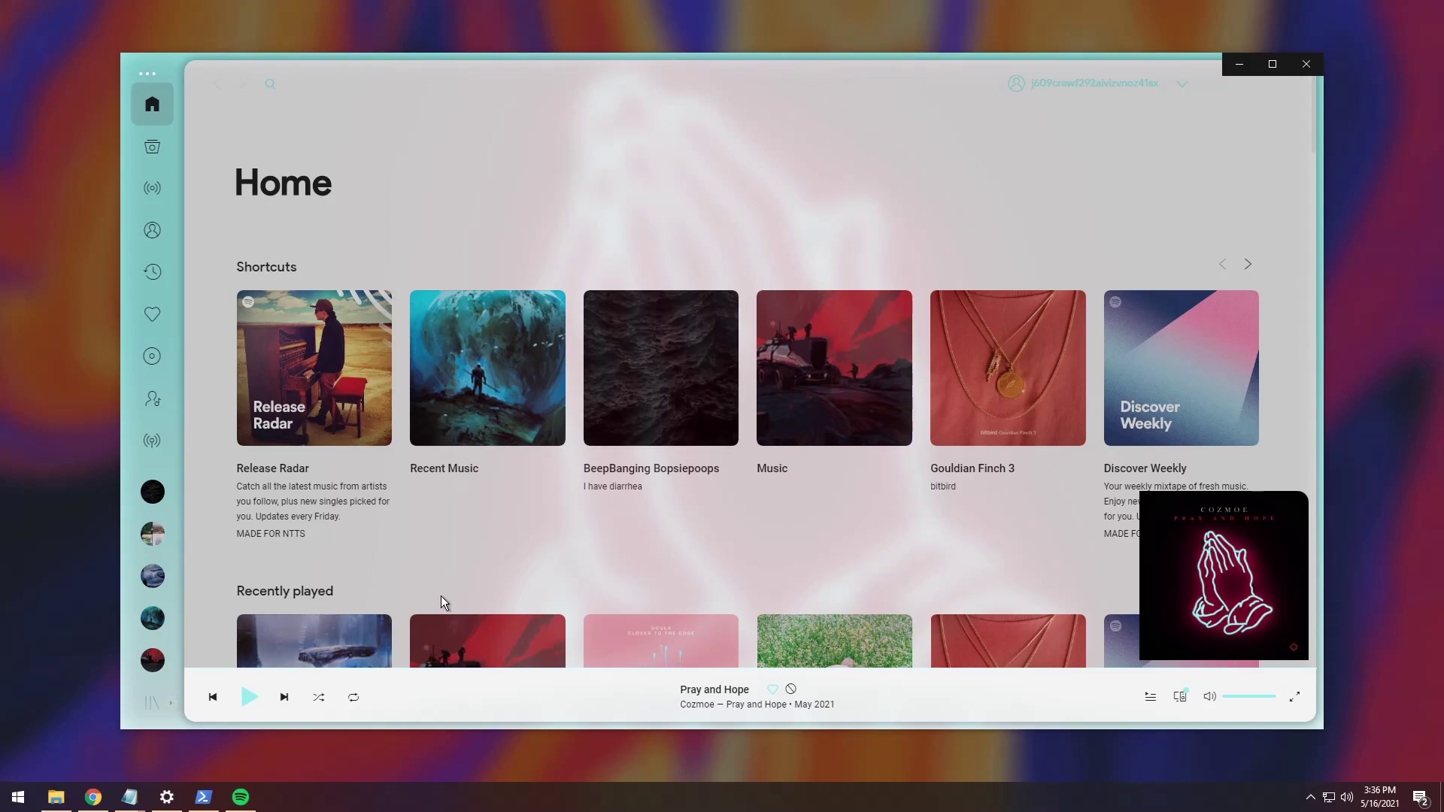
- Switch to PowerShell and run "spicetify restore" to return Spotify to its original look
click(204, 796)
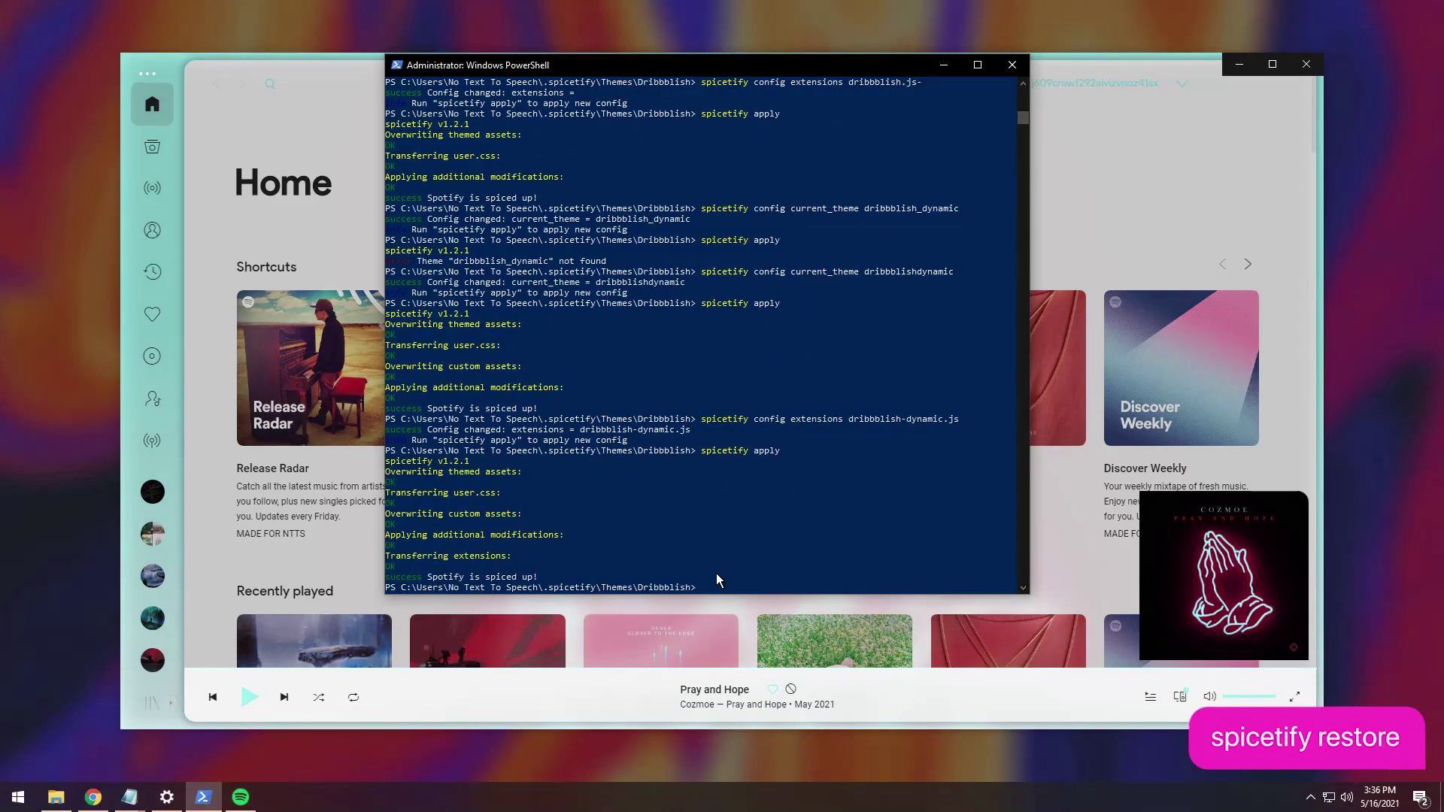
text(spicetify config extensions dribbblish-dynamic)
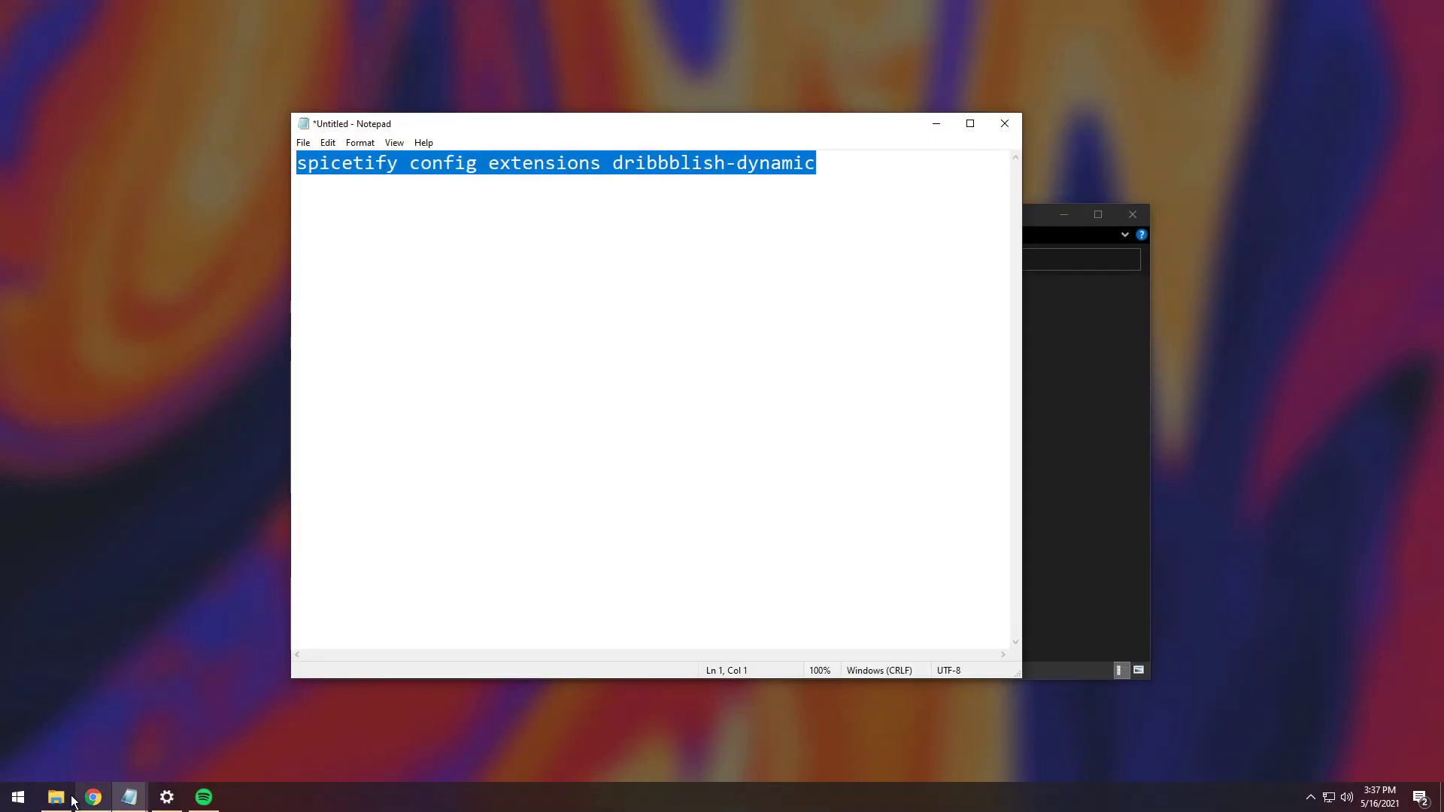
- Switch to the File Explorer window and browse through Local Disk (C:) and Users to the user's profile folder
key(alt+F4)
click(744, 397)
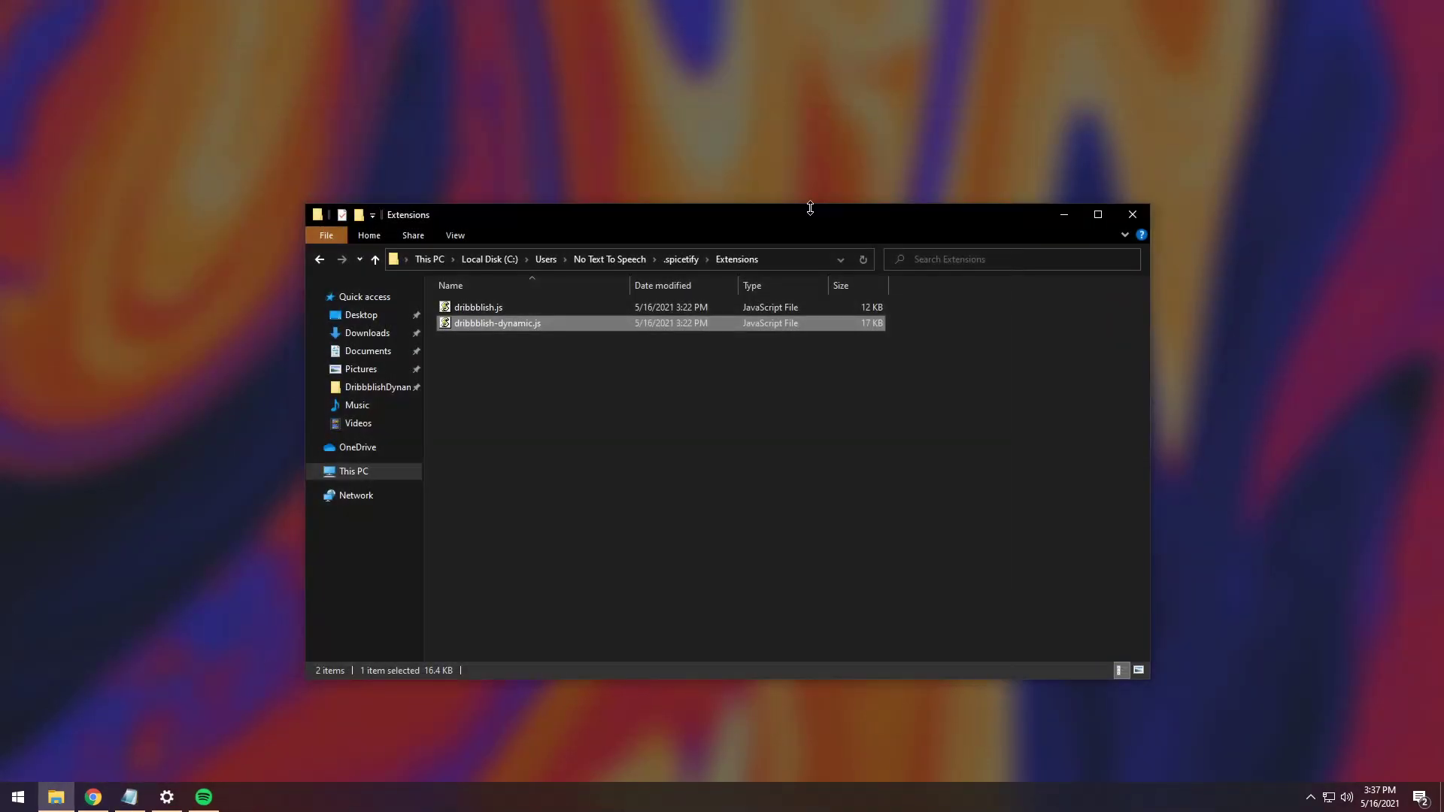
drag(793, 215, 772, 130)
click(409, 173)
double_click(505, 380)
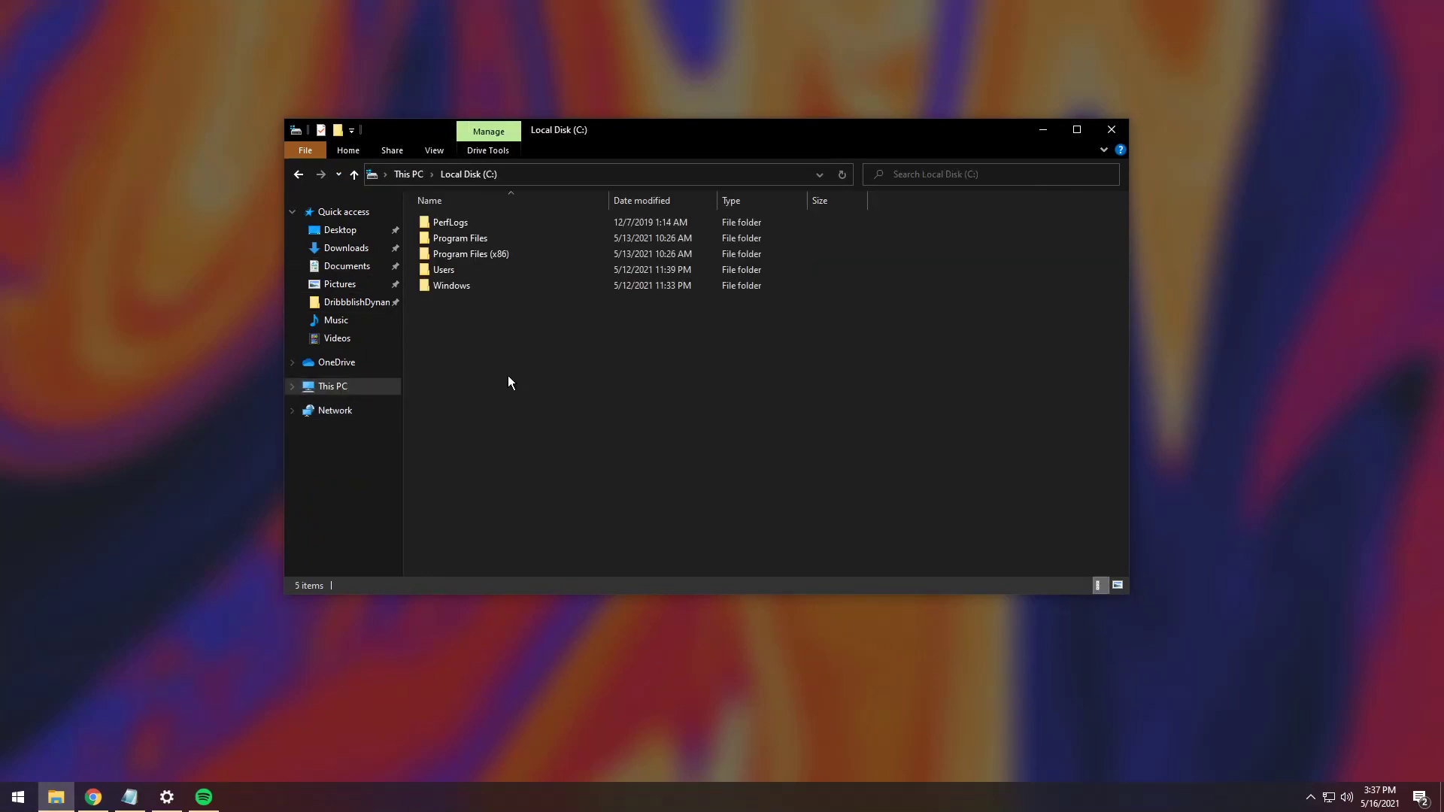
double_click(442, 266)
double_click(483, 223)
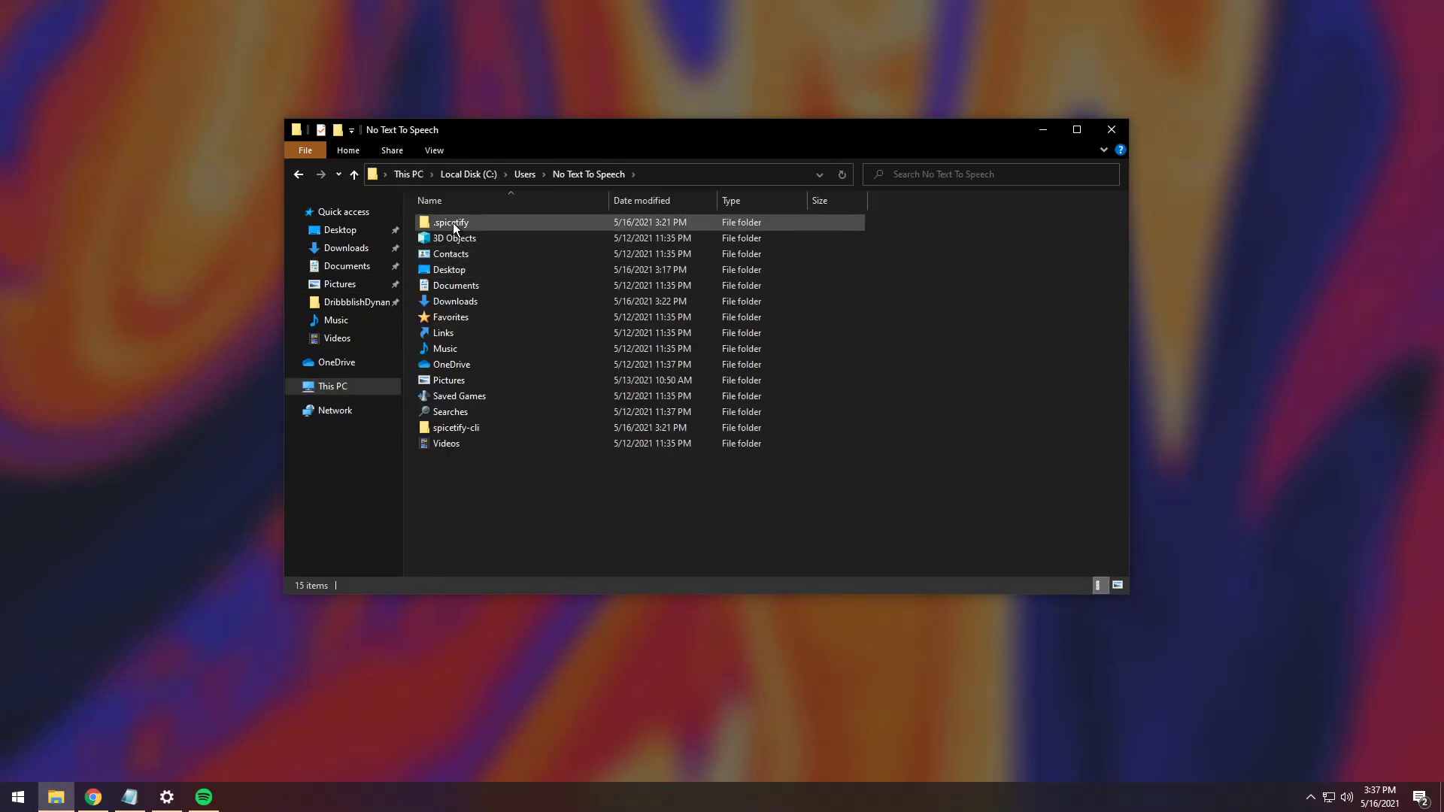
- Delete the .spicetify and spicetify-cli folders from the user's profile folder and close the window
click(453, 223)
key(Delete)
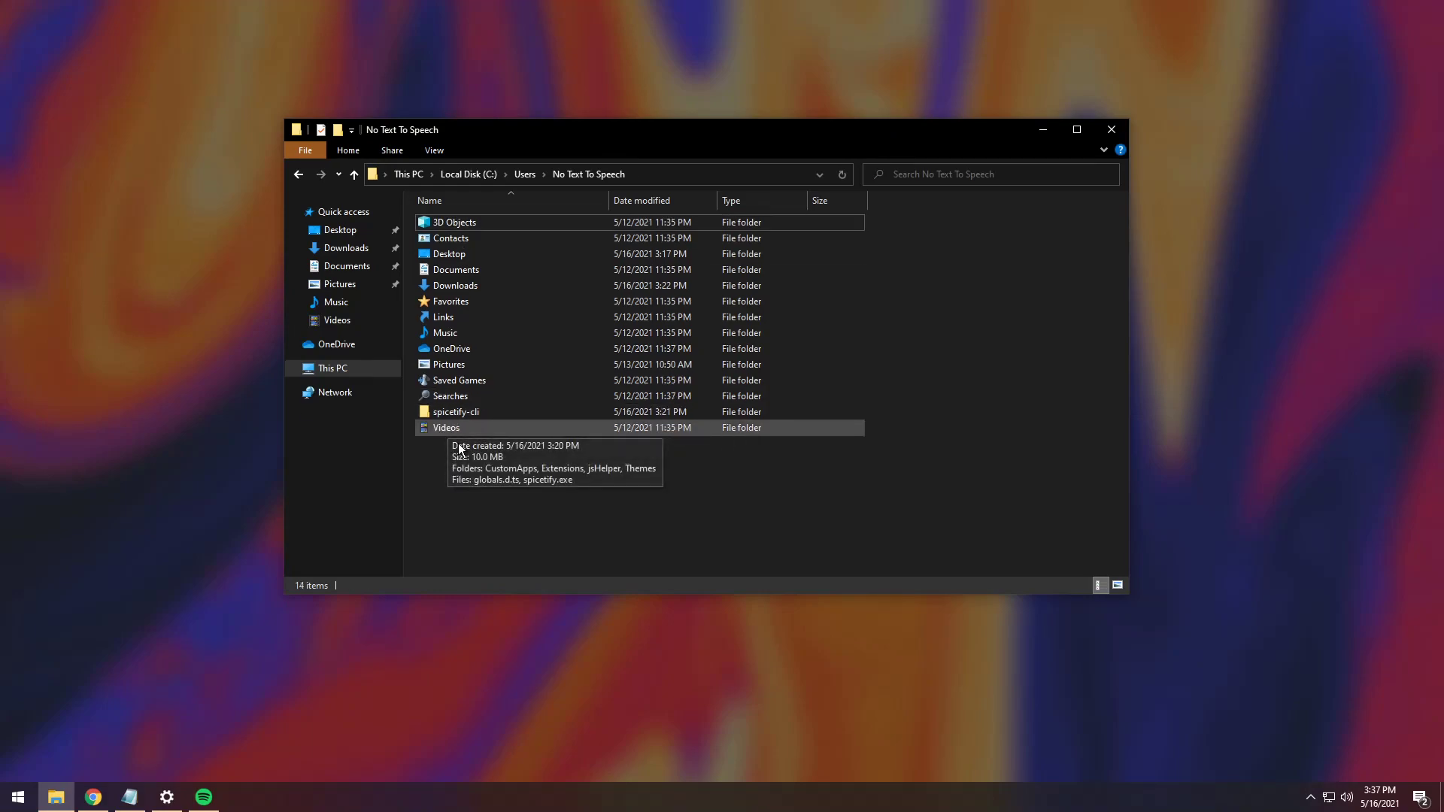
click(449, 413)
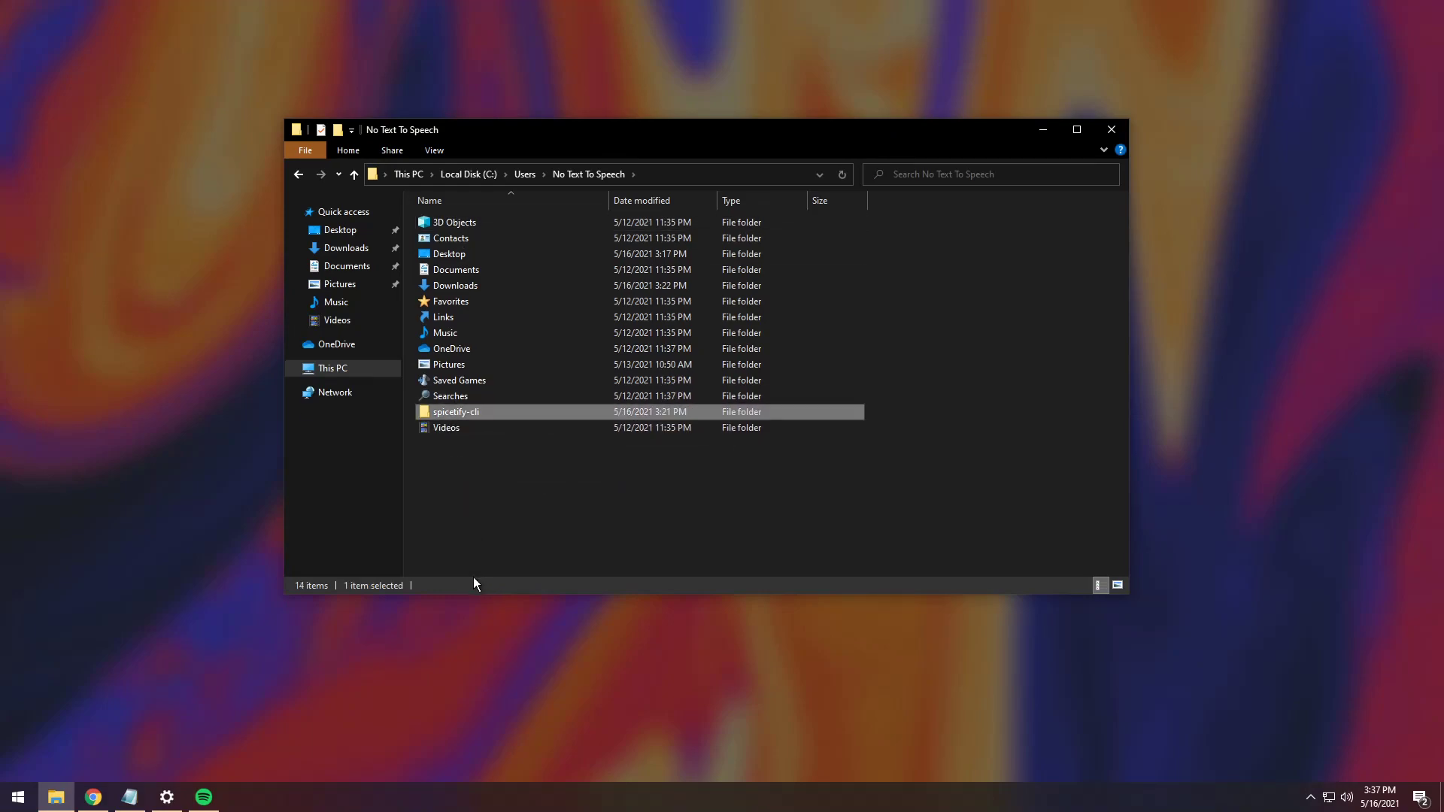
key(Delete)
click(1115, 131)
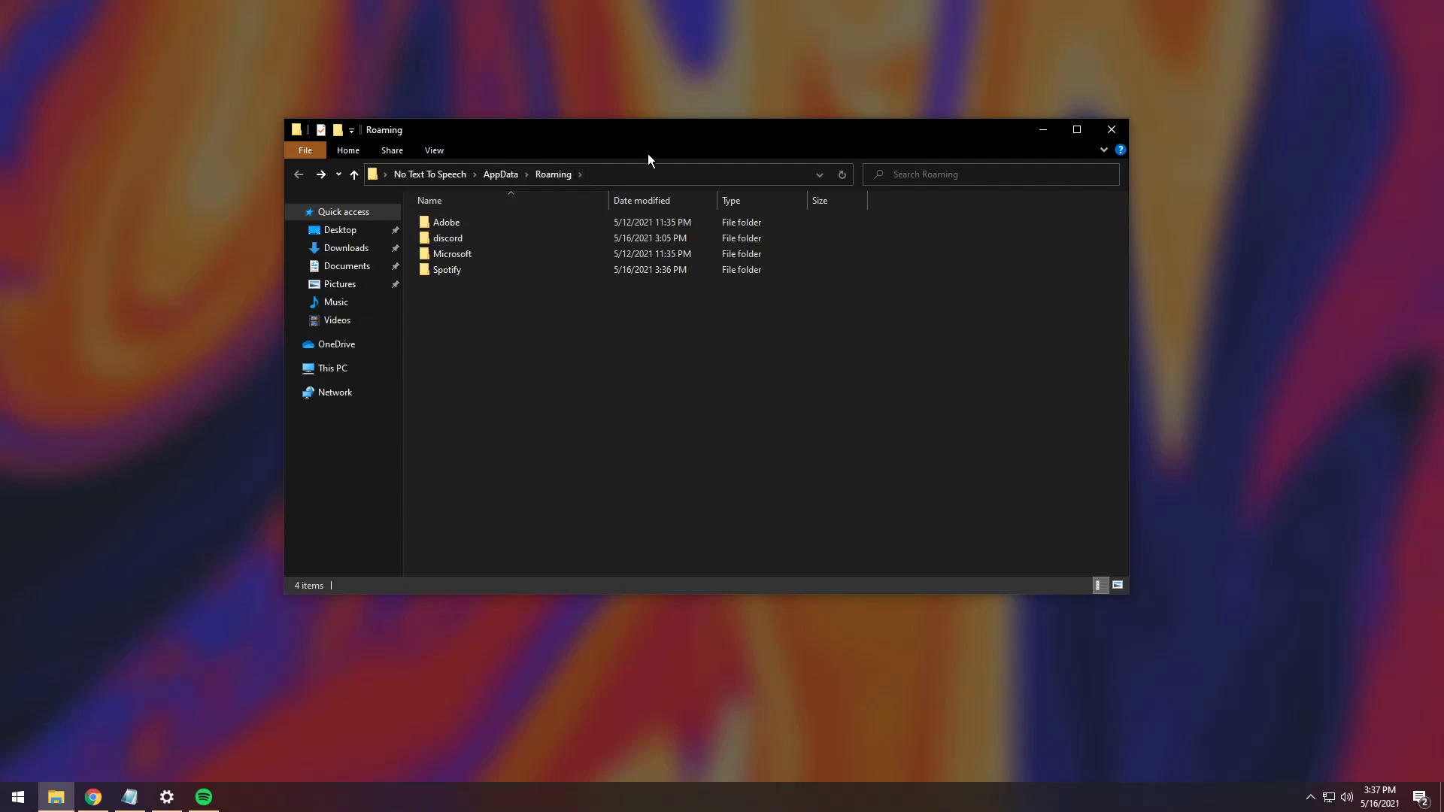
- Delete Spotify_new.exe from the Spotify folder in AppData\Roaming
double_click(449, 270)
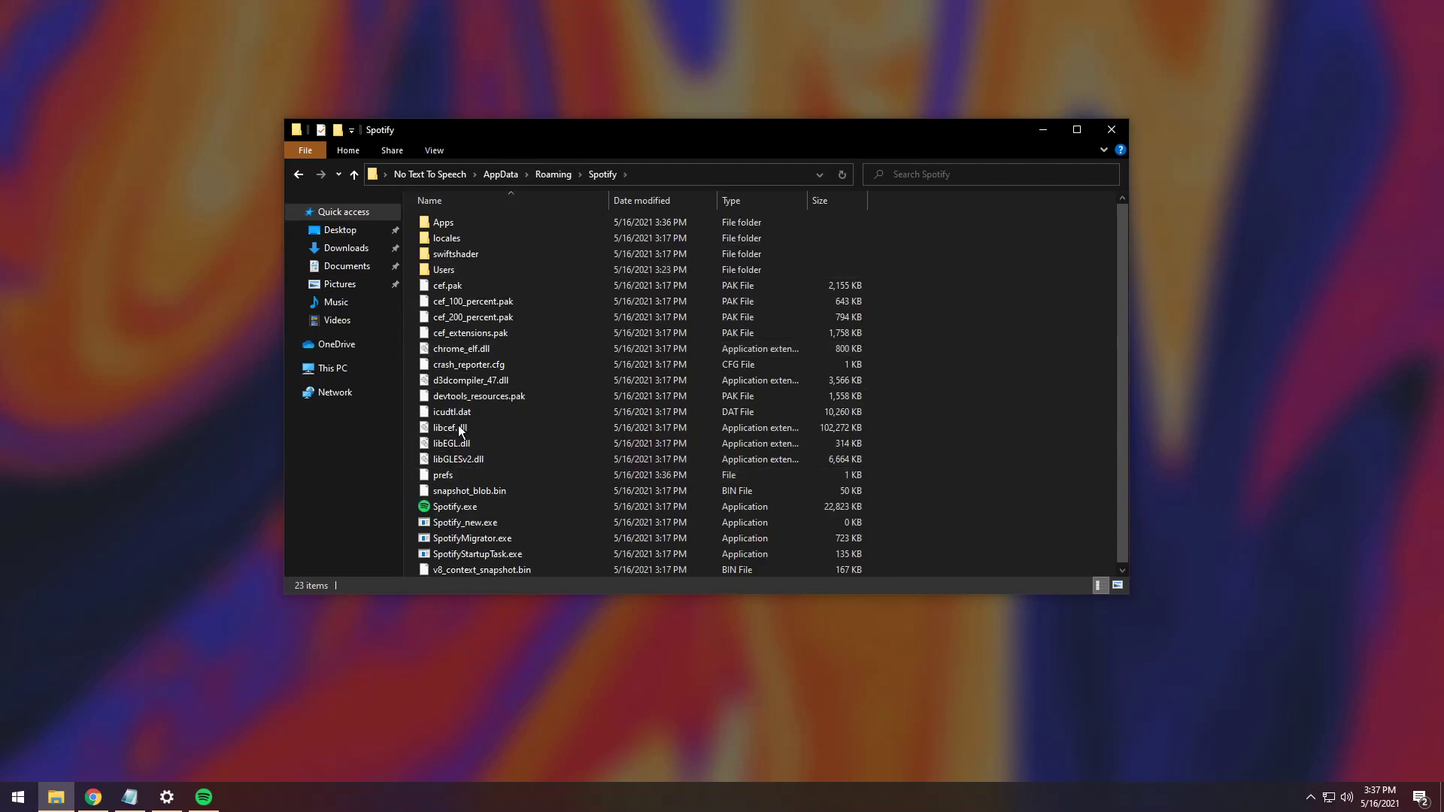
click(487, 525)
key(Delete)
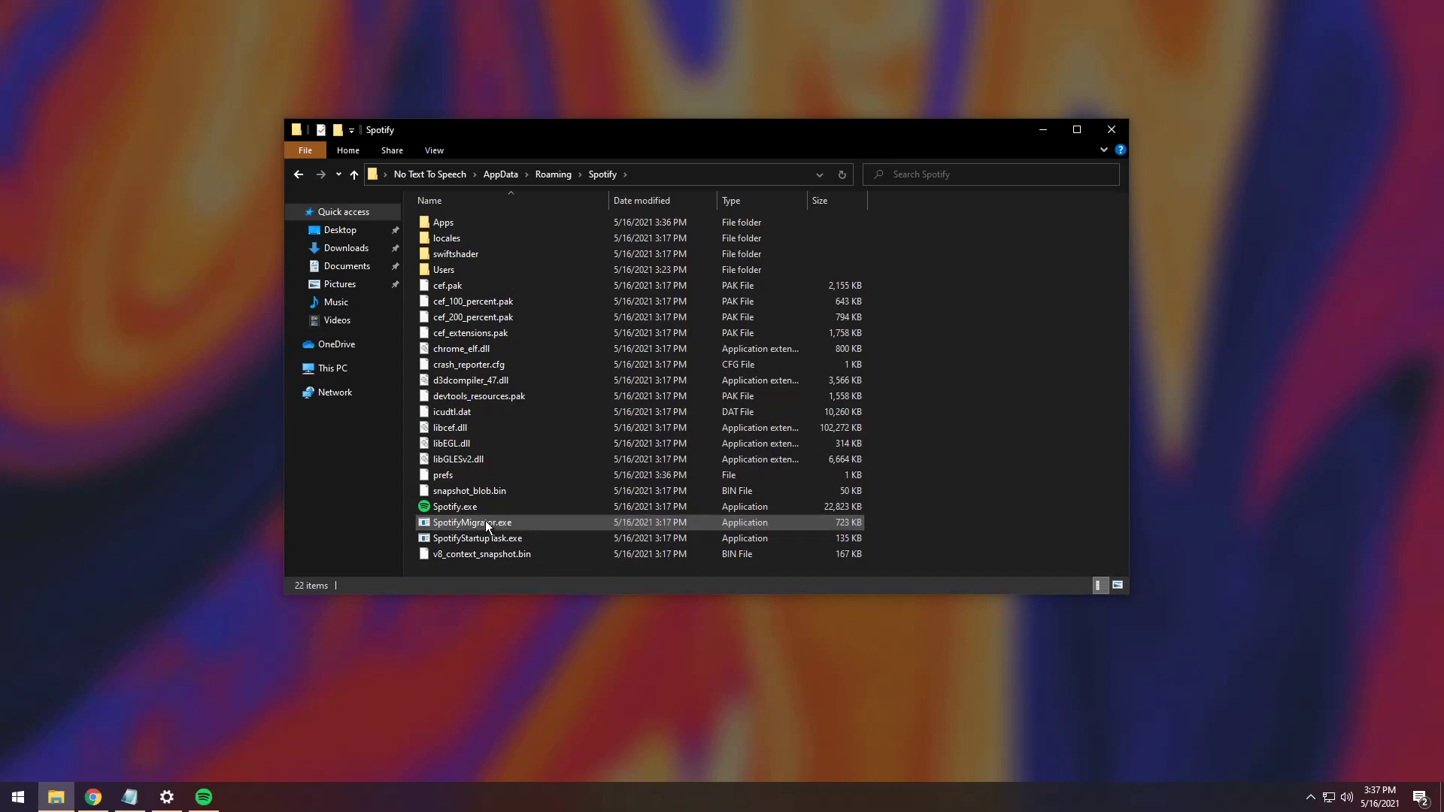
- Open the security properties of the Update folder inside AppData\Local\Spotify
click(501, 174)
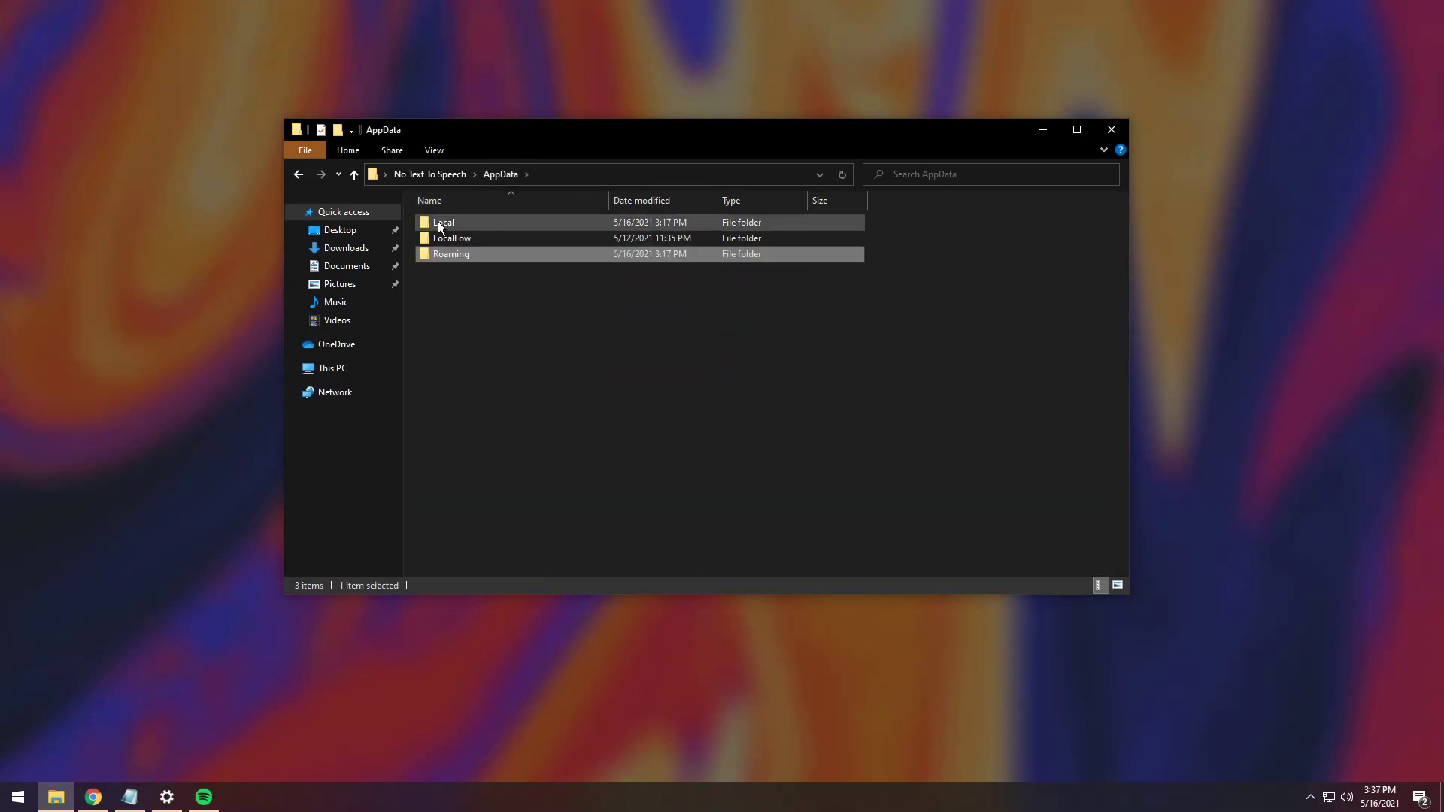
double_click(438, 221)
double_click(460, 382)
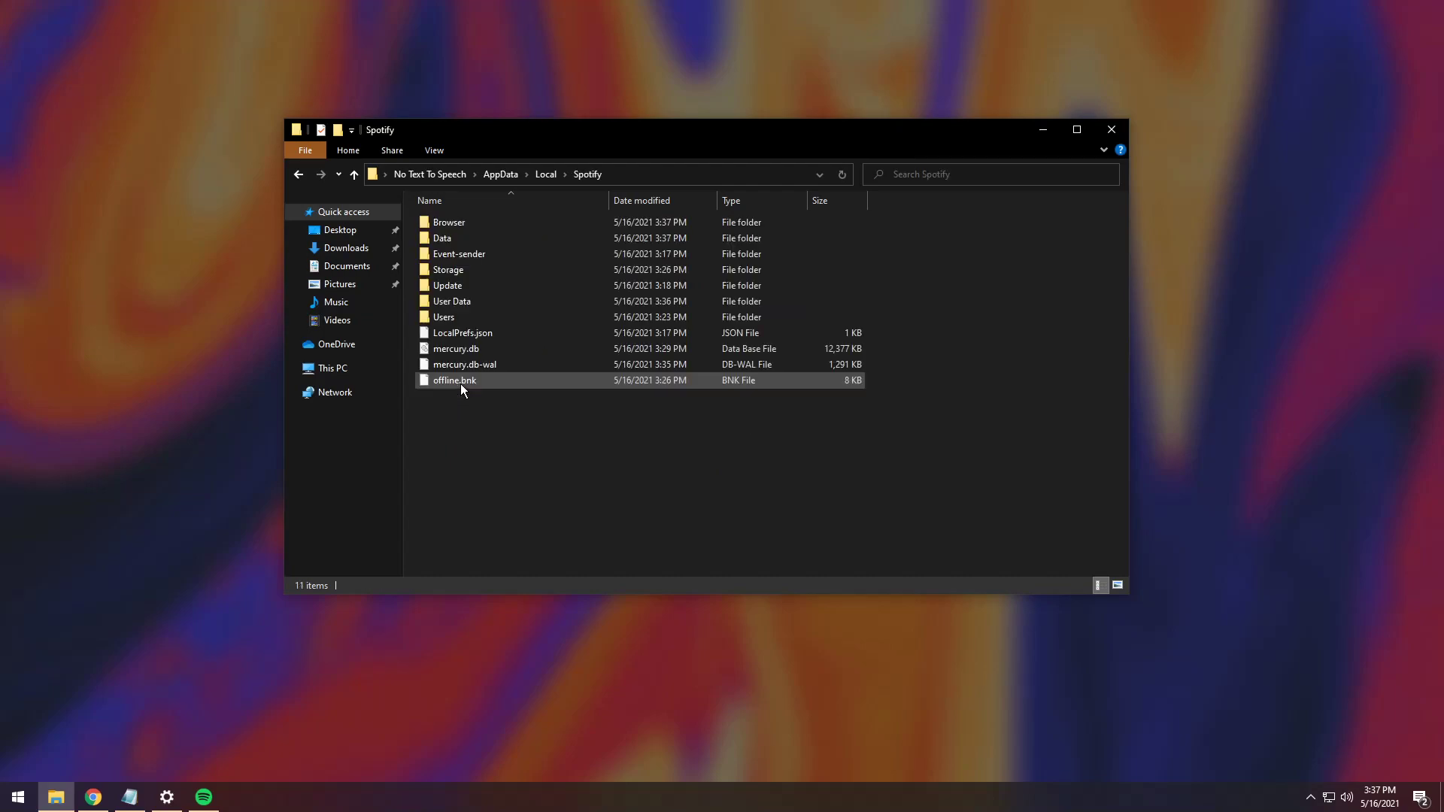
click(459, 287)
right_click(458, 285)
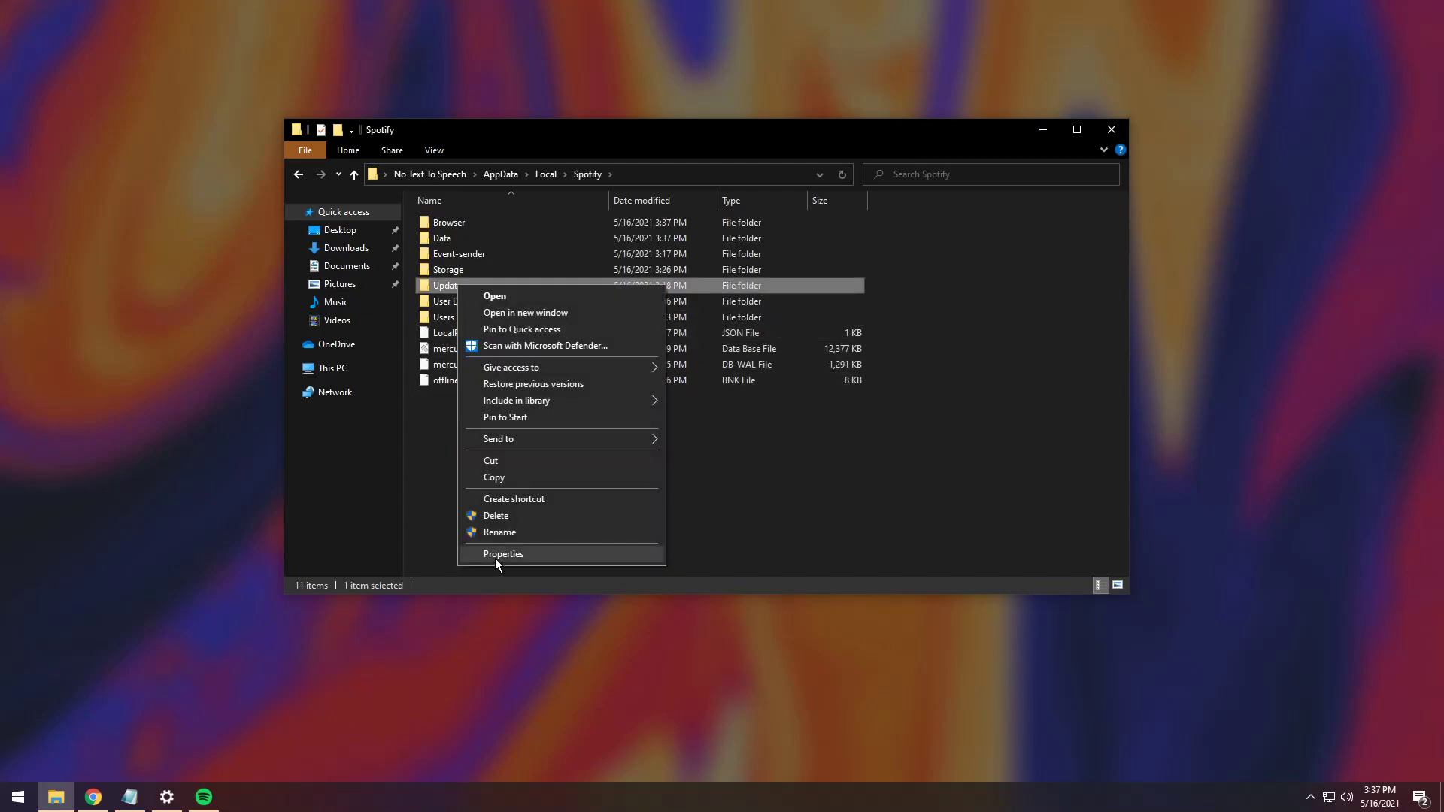
click(495, 558)
click(560, 322)
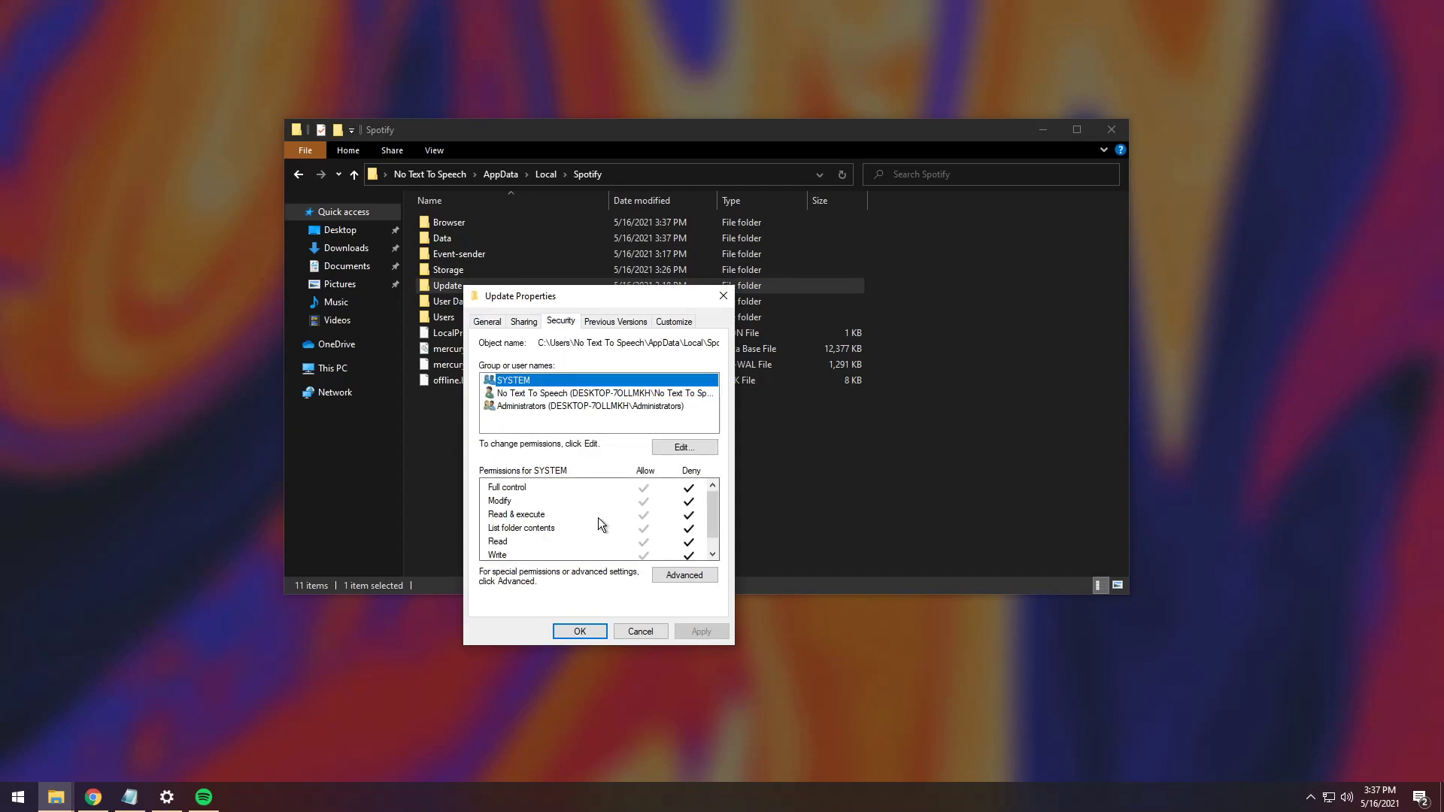
- Edit the Update folder's permissions and clear all Deny entries for SYSTEM and the user account
click(670, 446)
click(713, 565)
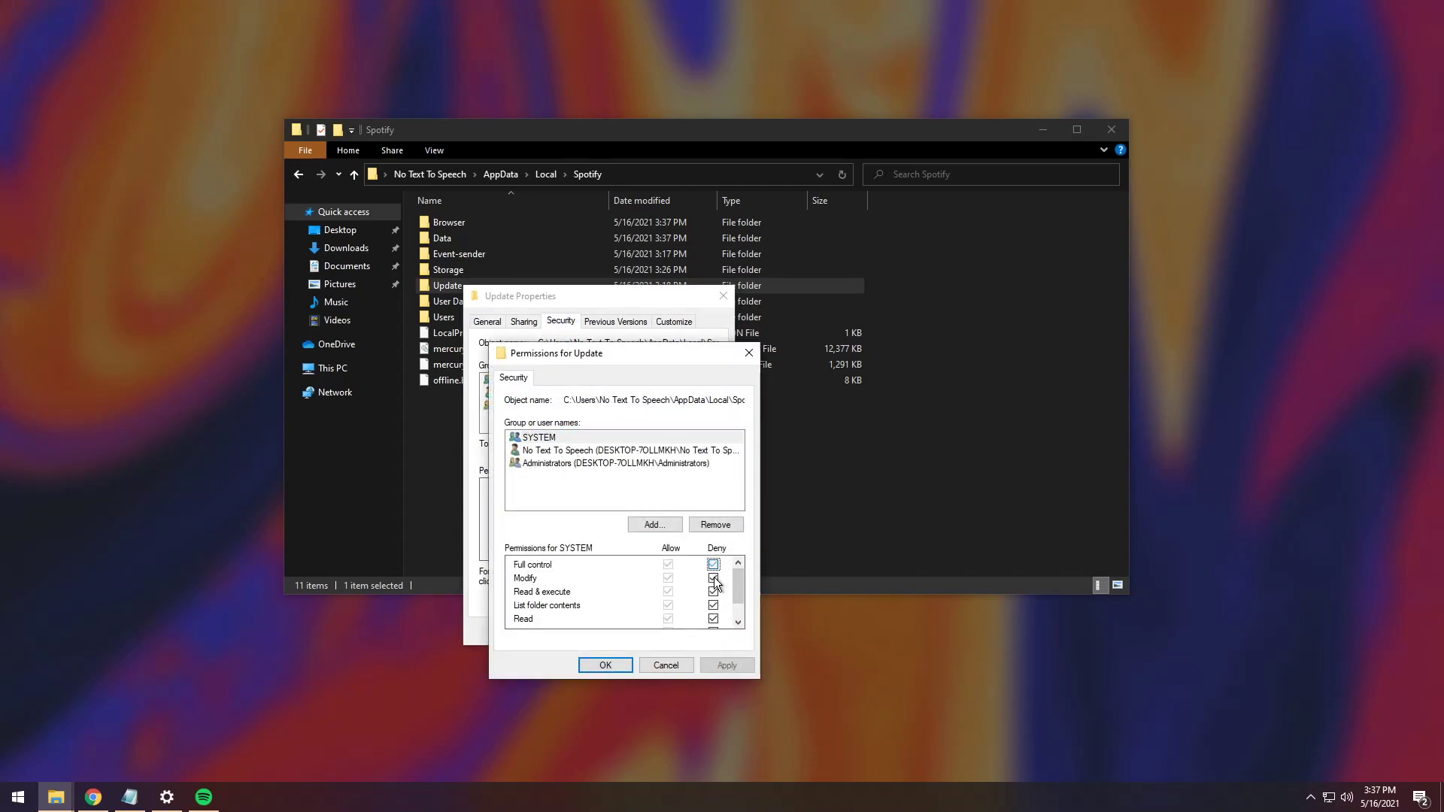
scroll(713, 621, down, 1)
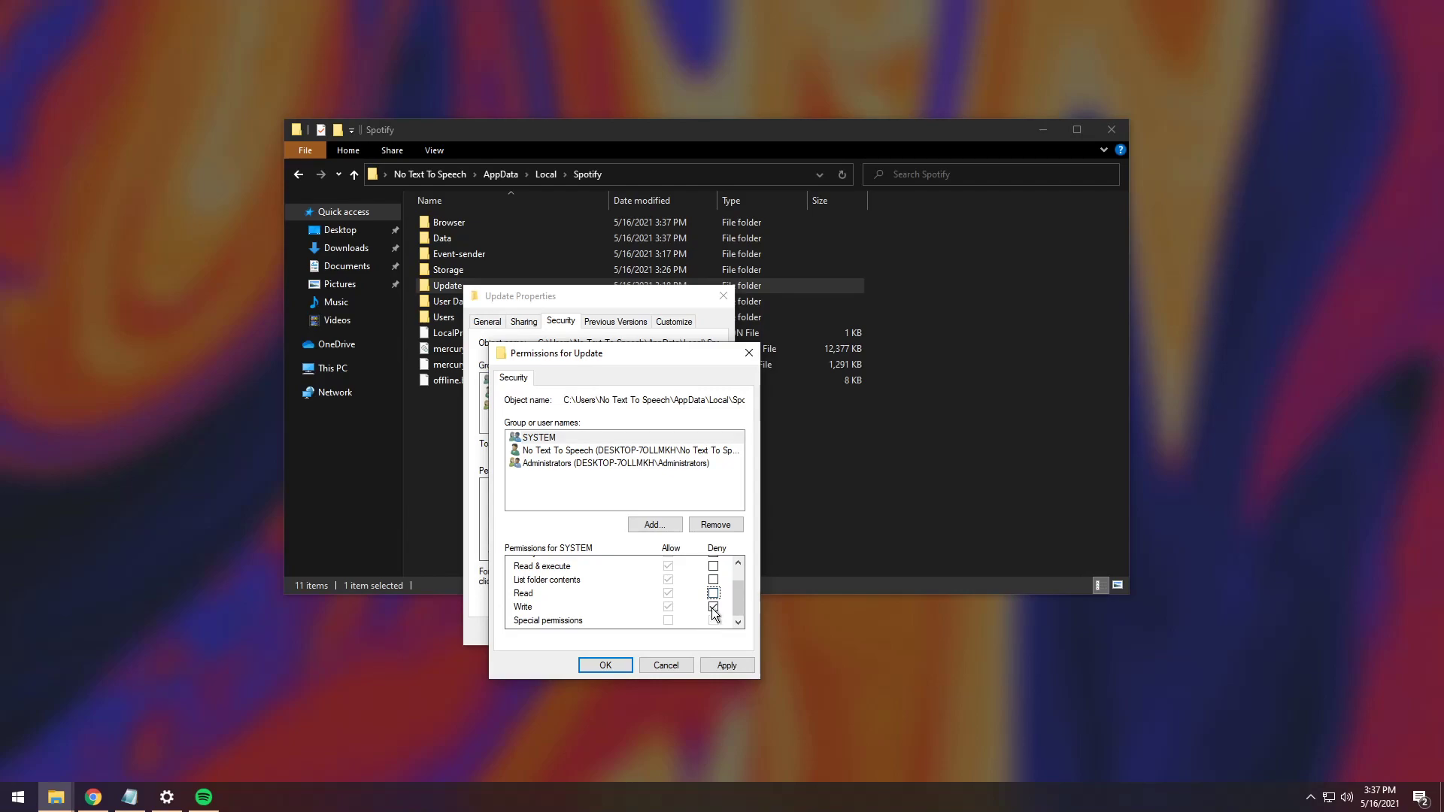
click(543, 450)
scroll(707, 580, up, 1)
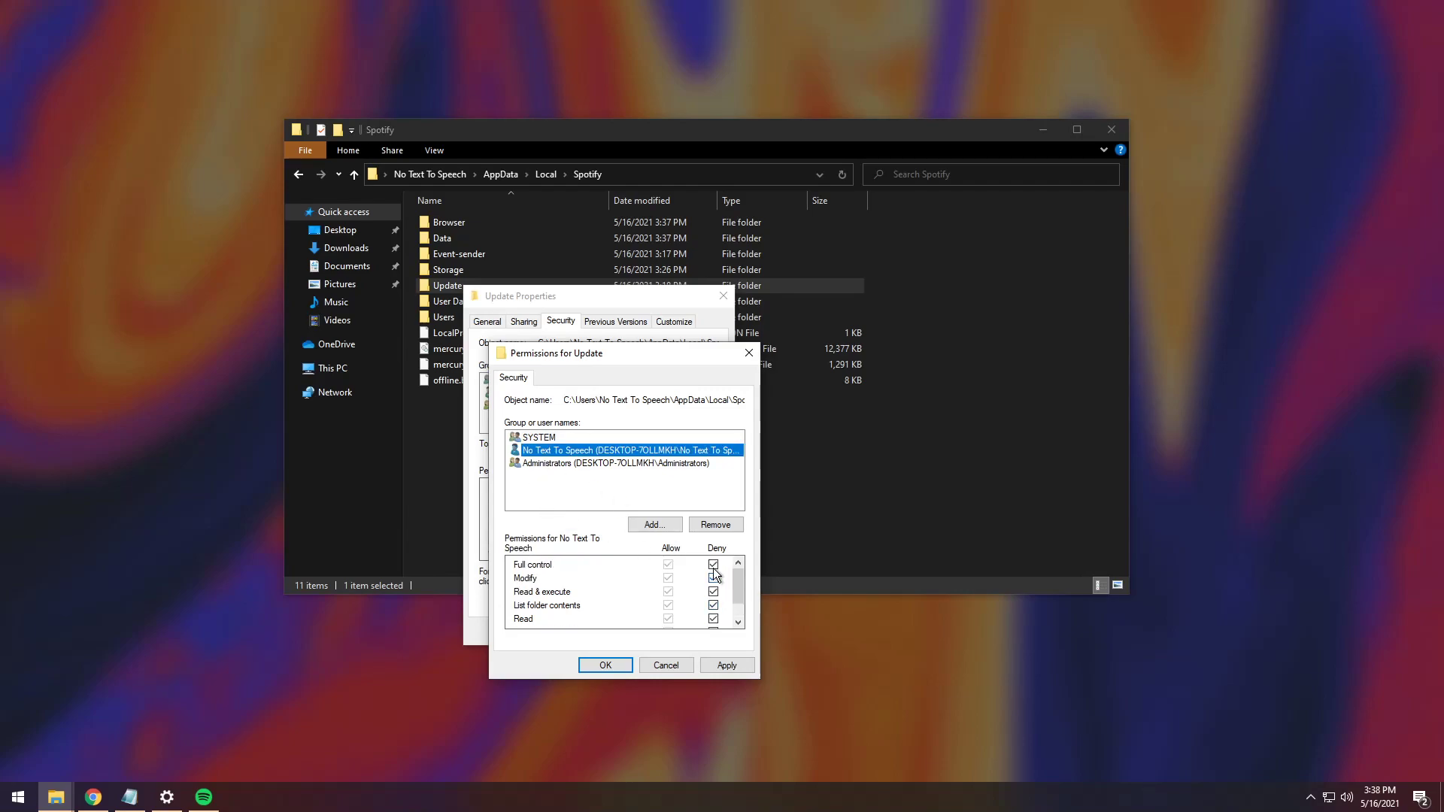
click(713, 591)
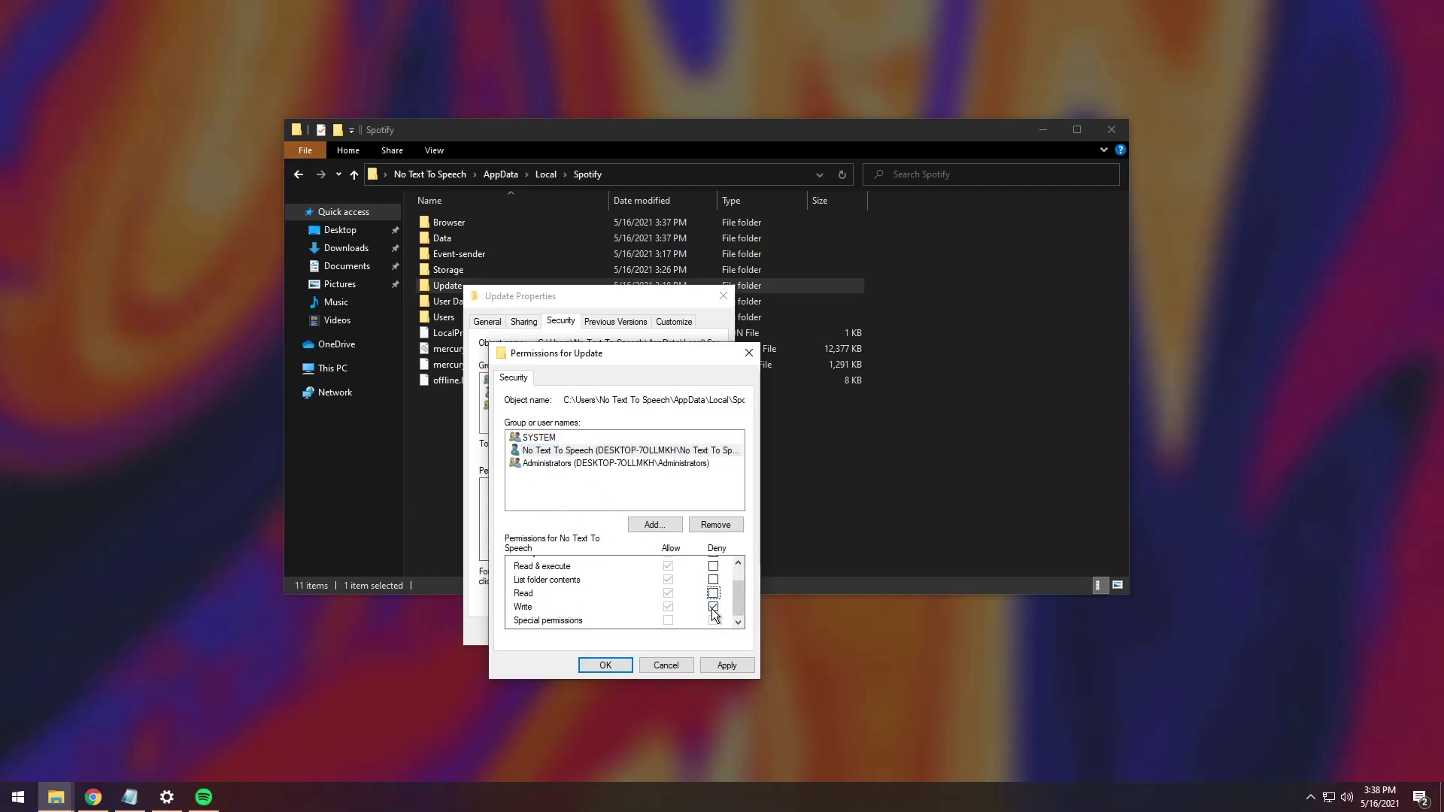
- Clear all Deny permissions for Administrators on the Update folder, apply the changes, and close the properties and folder windows
key(shift+Tab)
key(shift+Tab)
key(shift+Tab)
key(Down)
click(713, 617)
scroll(714, 602, down, 1)
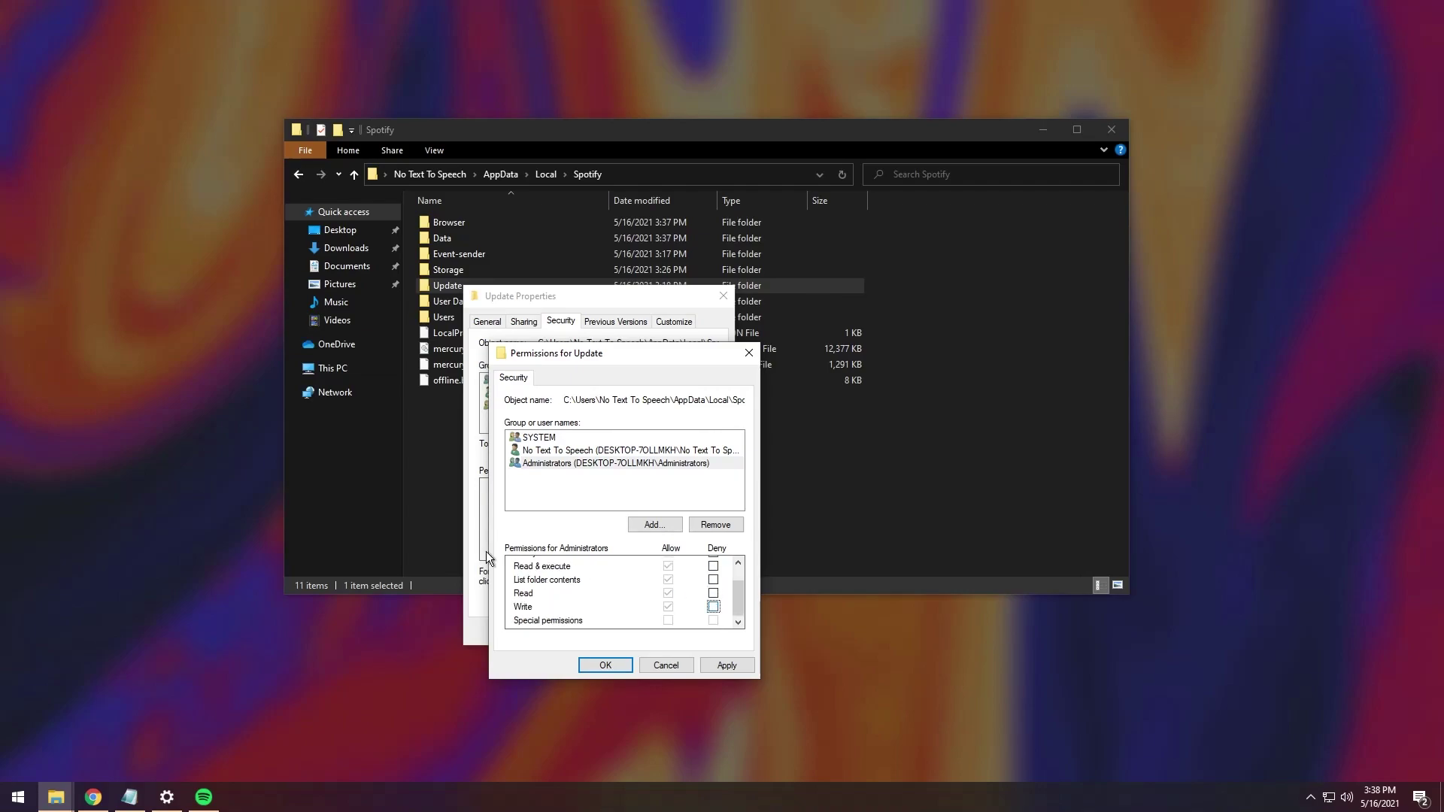
click(727, 665)
click(606, 665)
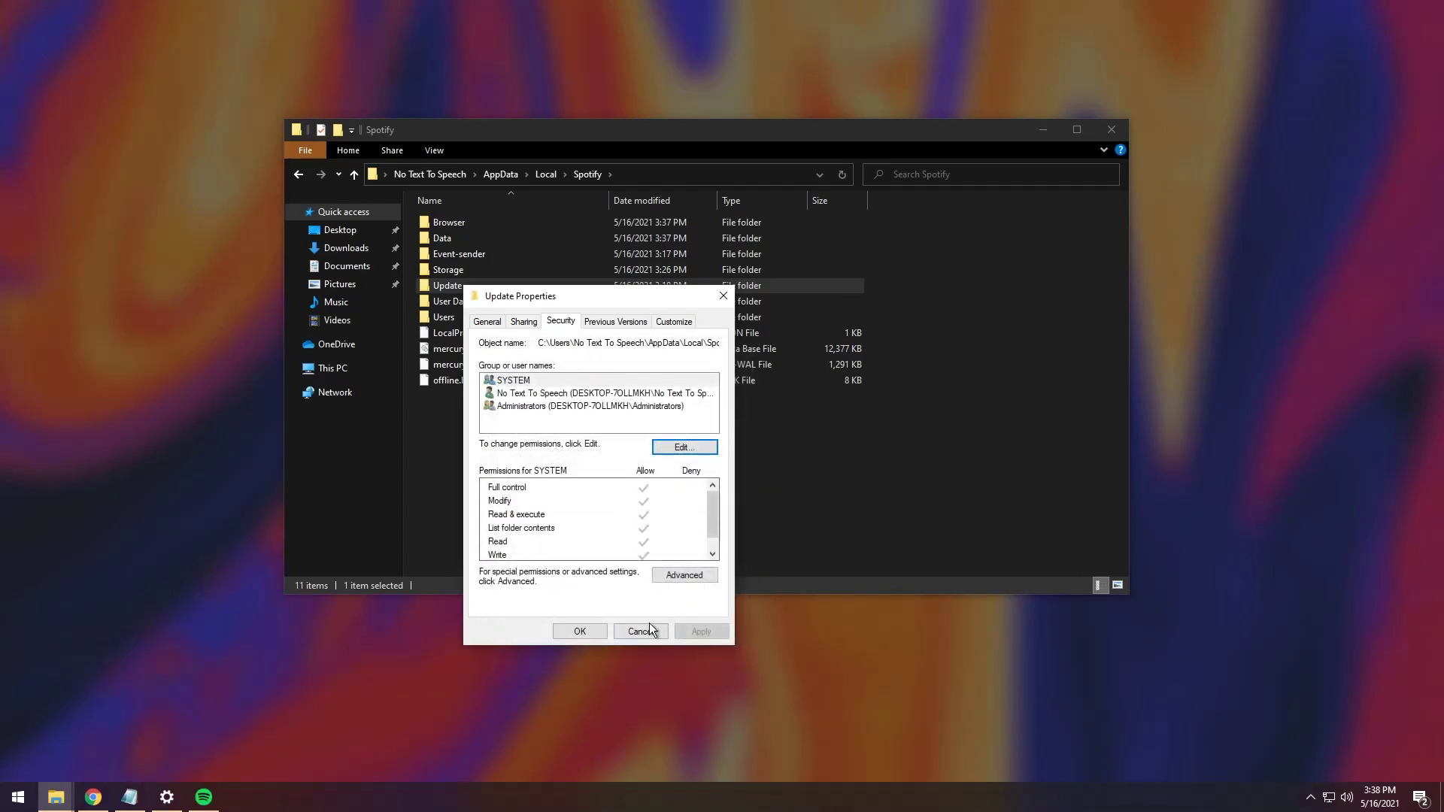
click(580, 631)
click(1113, 128)
- Open Programs and Features and uninstall Spotify, confirming the removal
click(6, 803)
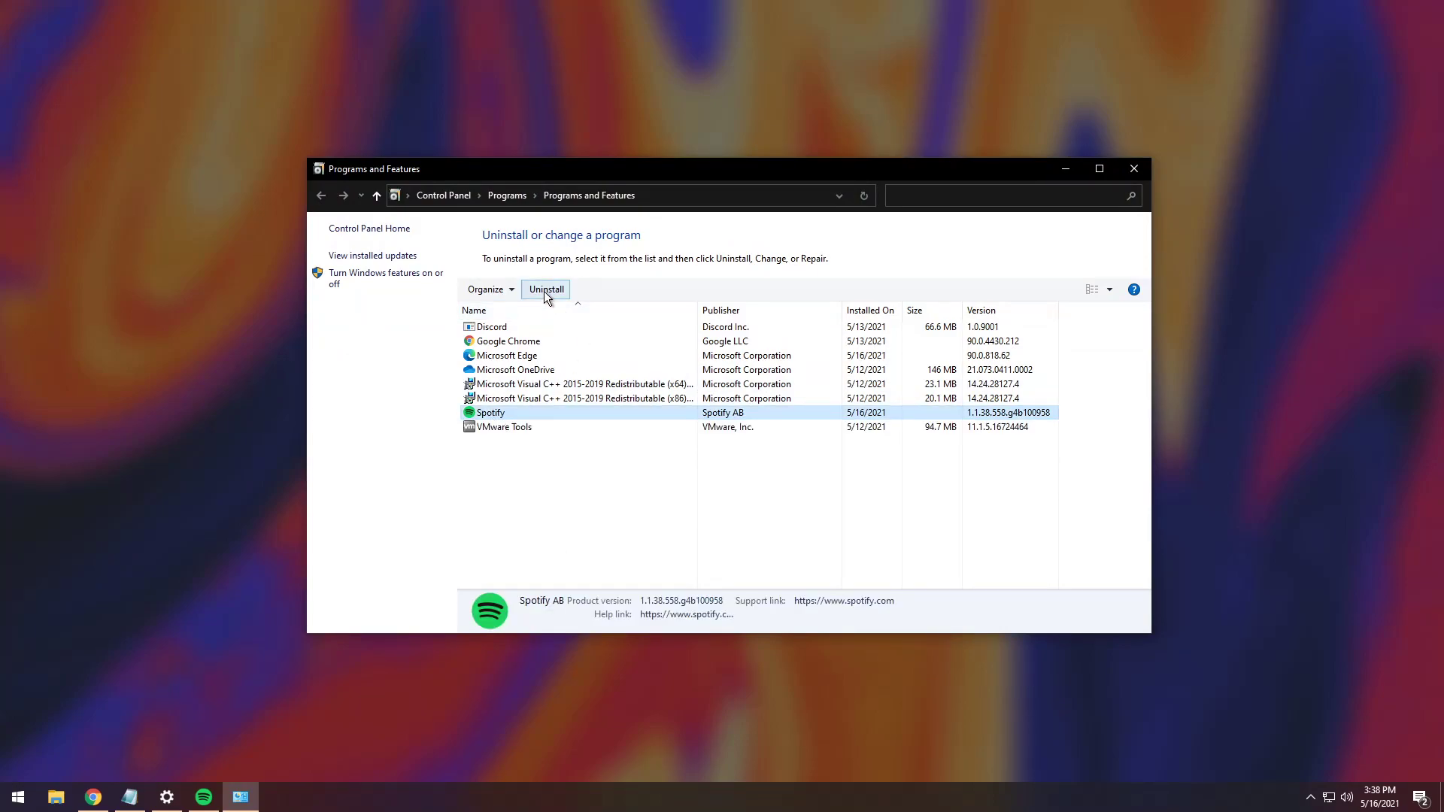
click(546, 292)
click(744, 452)
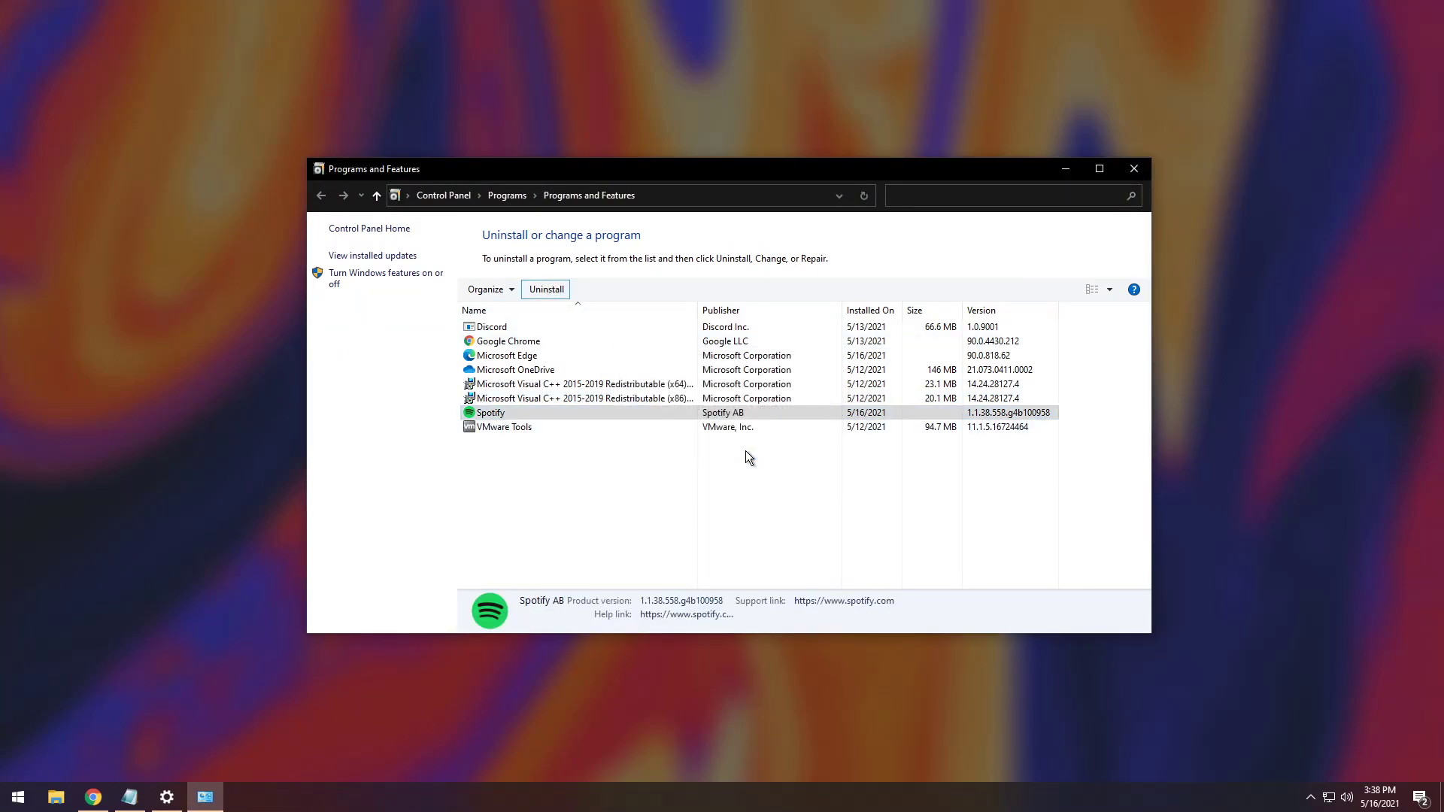